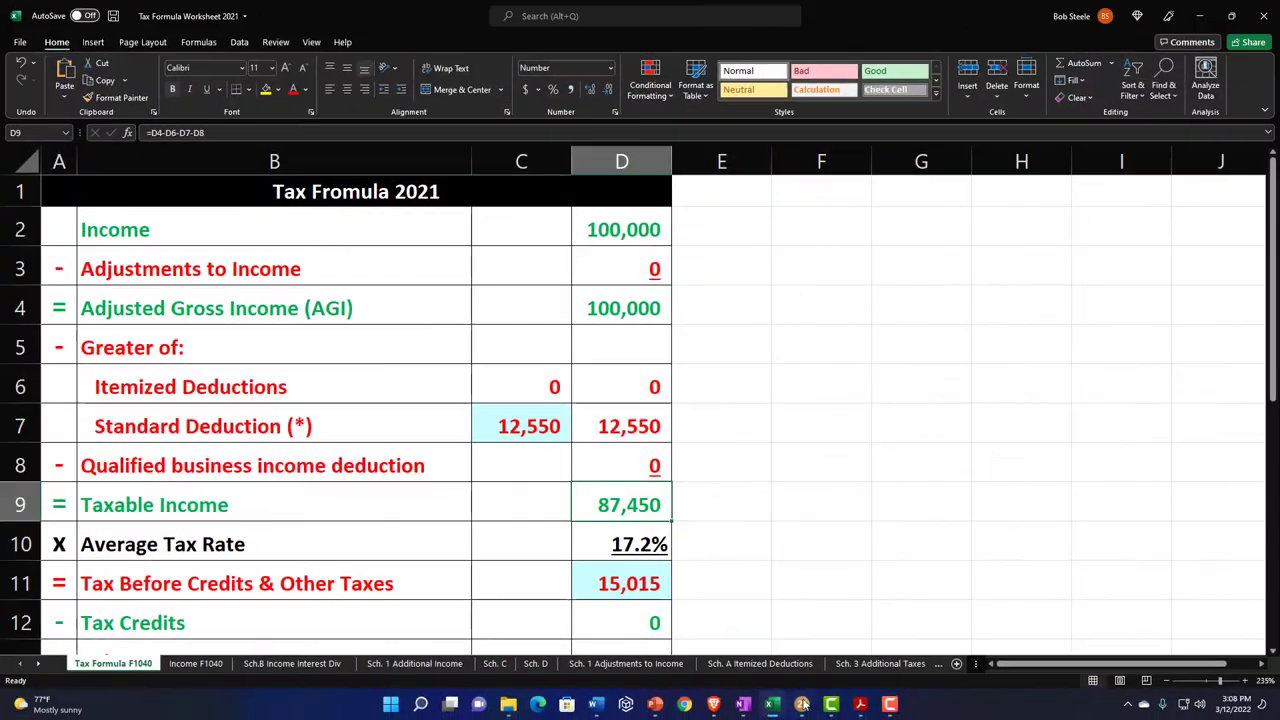
# Switch to Lacerte and compare the tax on Form 1040 page 2 with the tax formula worksheet in Excel.
pyautogui.click(802, 705)
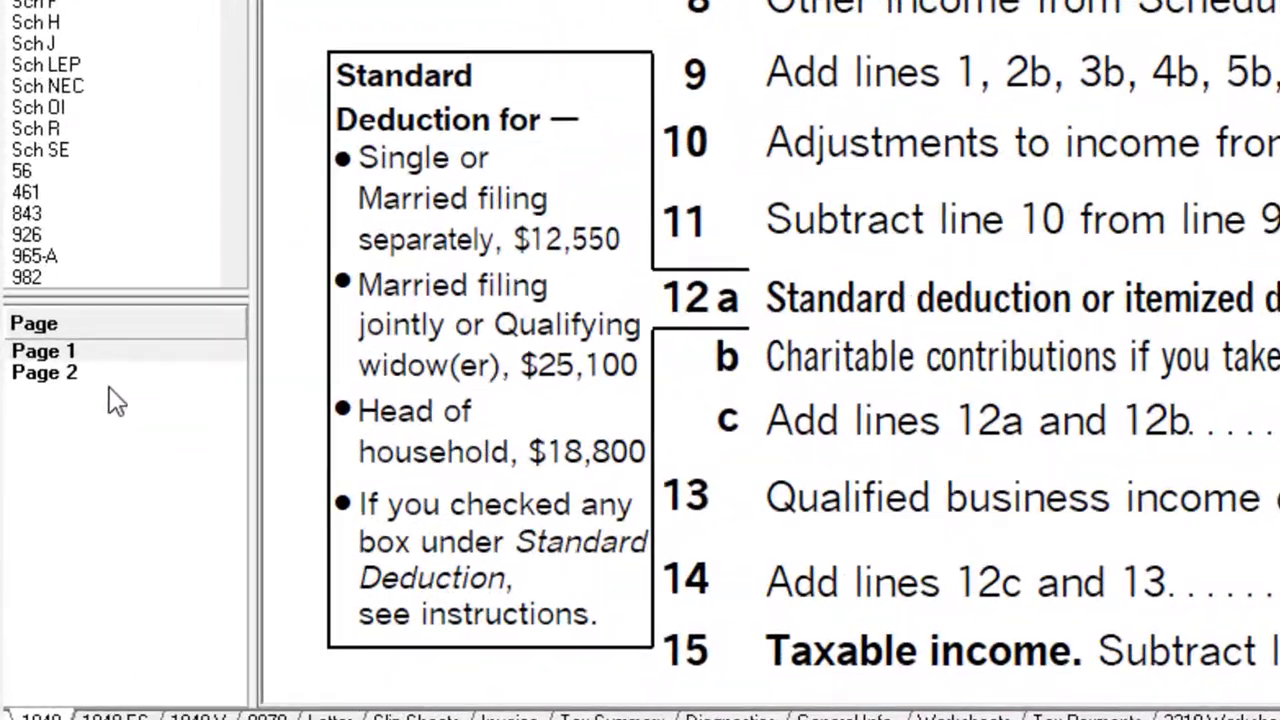
pyautogui.click(30, 506)
pyautogui.scroll(10, 625, 402)
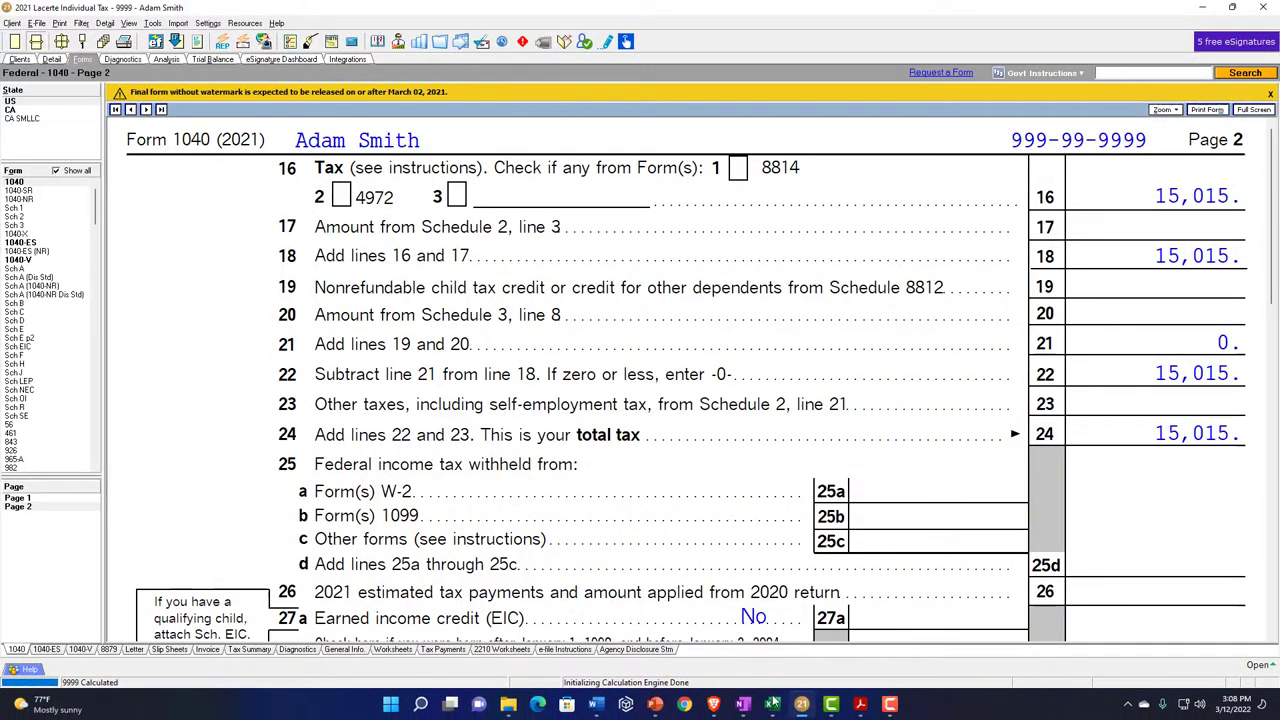
pyautogui.click(772, 705)
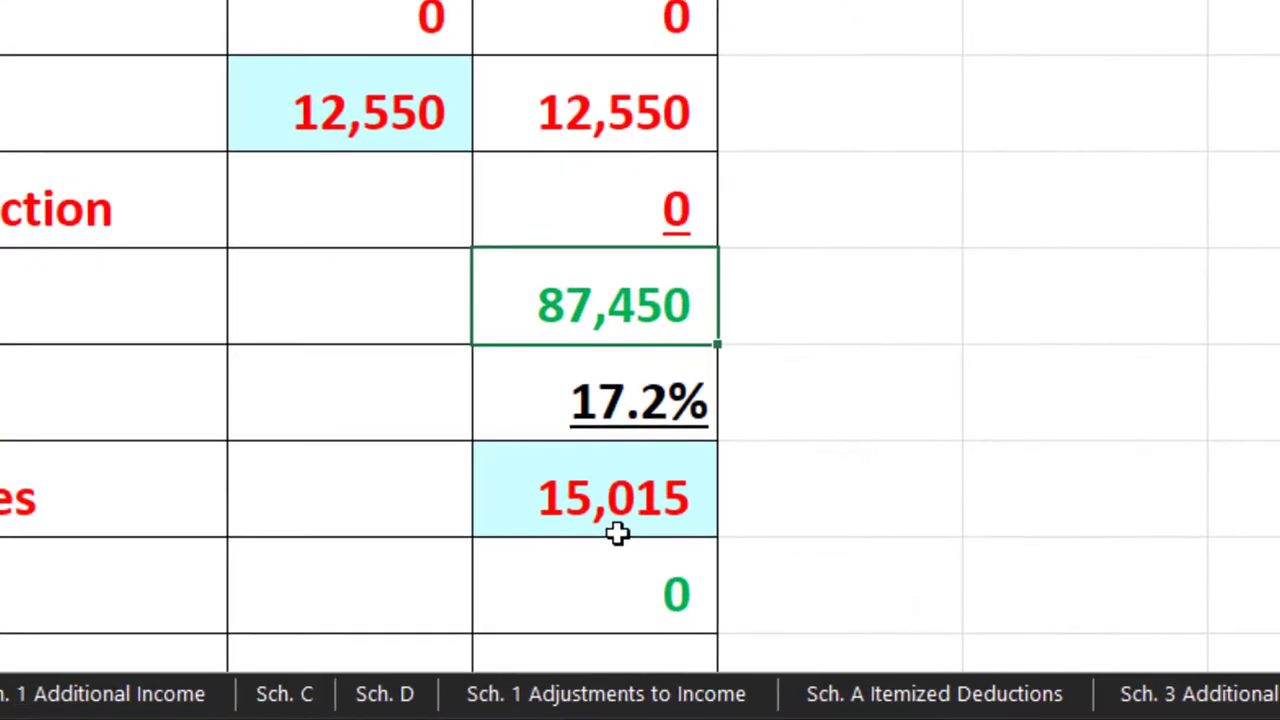
# Switch back to Lacerte and review the income and deduction lines on Form 1040 page 1.
pyautogui.hotkey('alt', 'Tab')
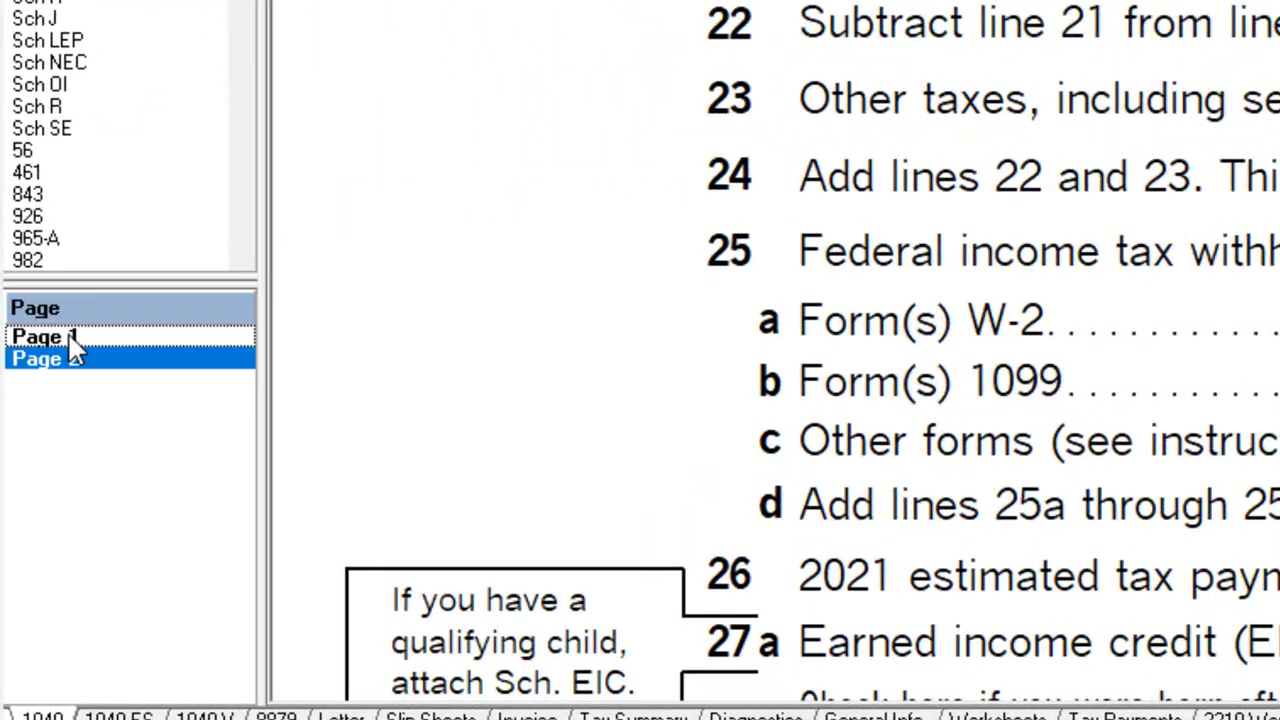
pyautogui.click(26, 446)
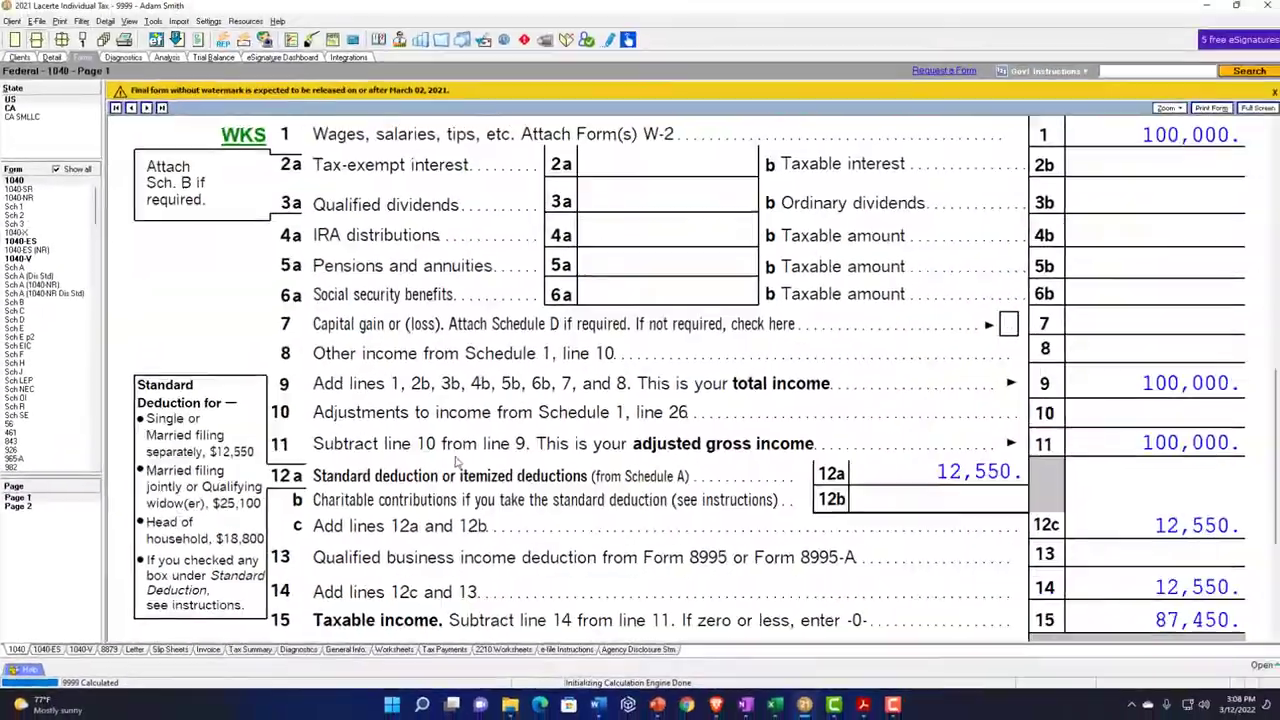
pyautogui.scroll(-3, 456, 461)
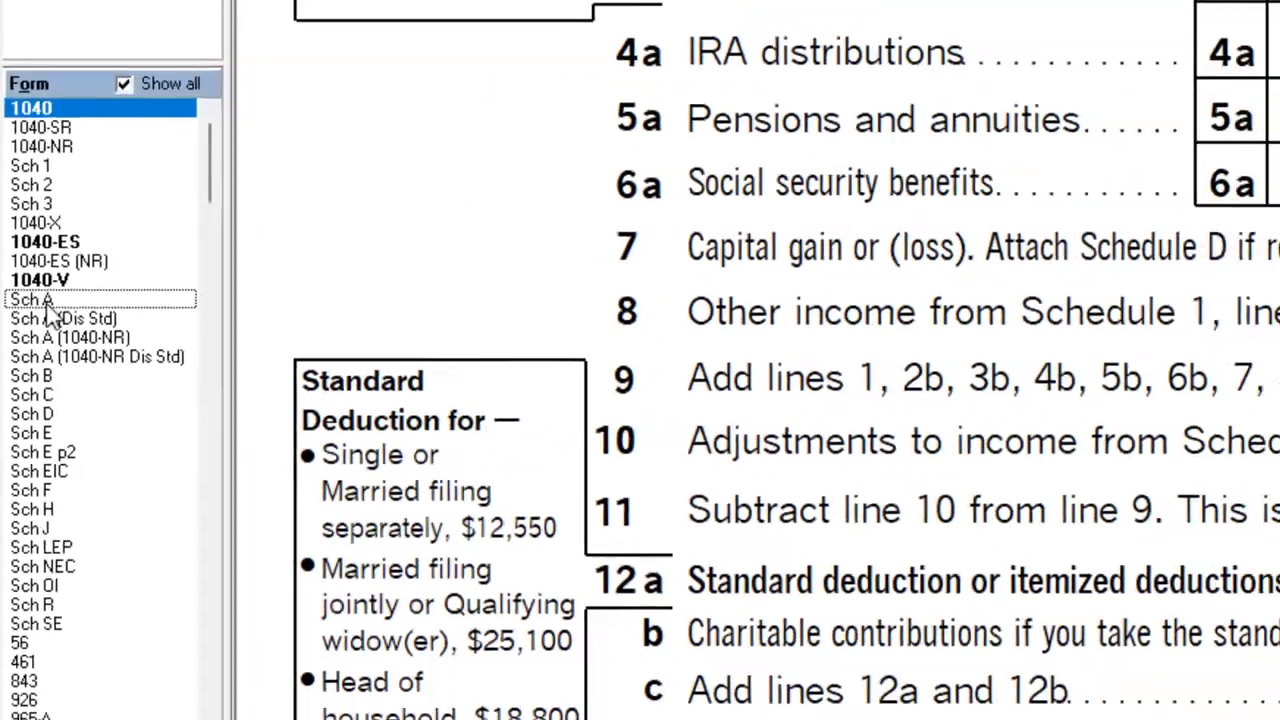
# Open Schedule A and examine its interest, taxes paid, and medical and dental expense sections.
pyautogui.click(42, 314)
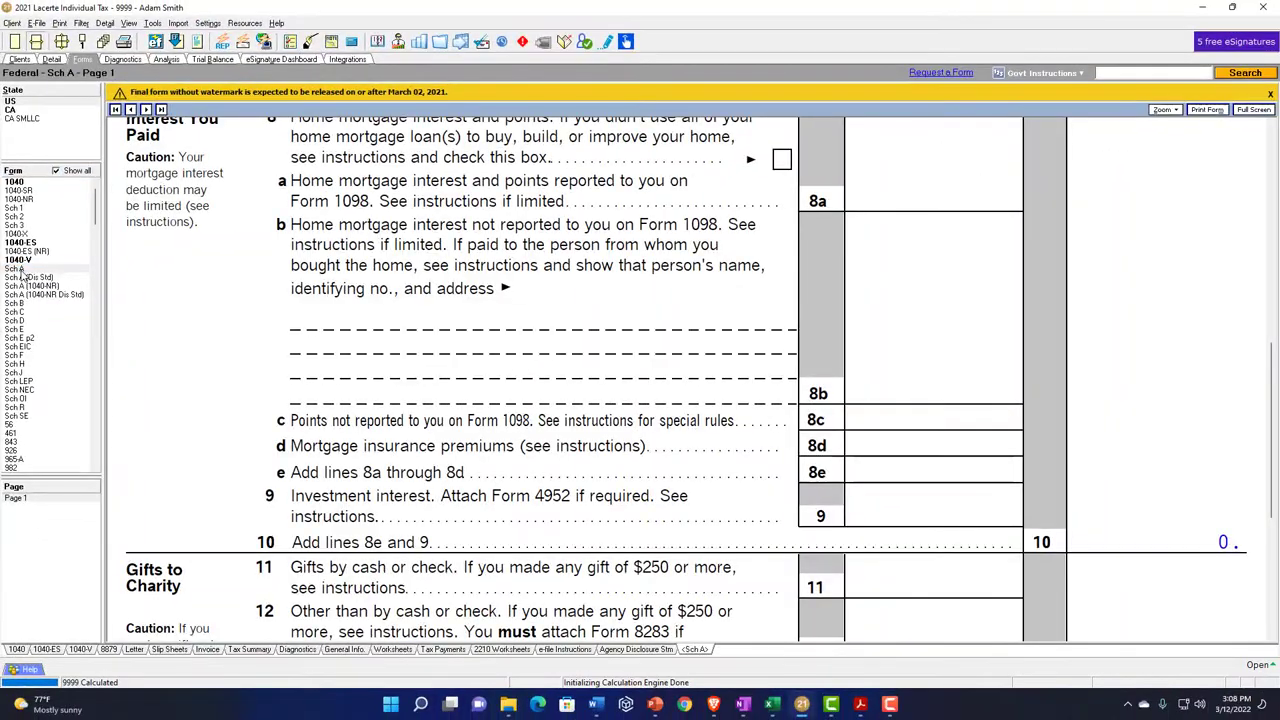
pyautogui.scroll(10, 517, 410)
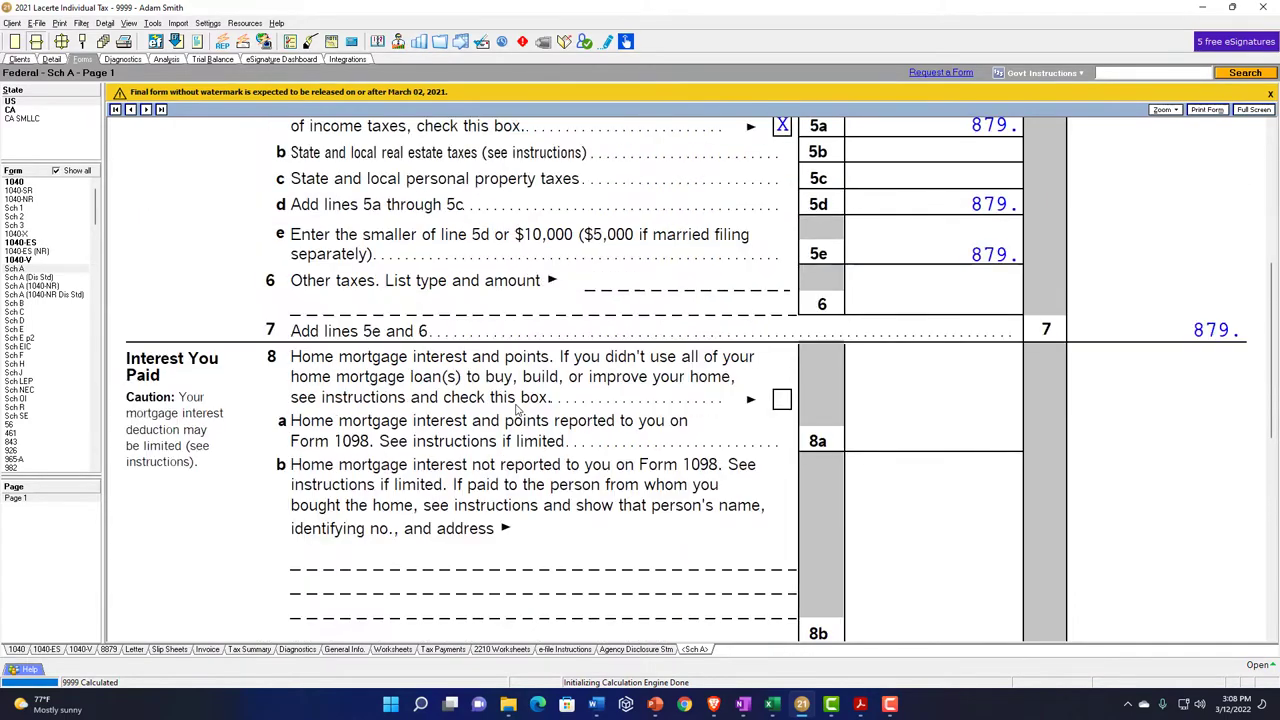
pyautogui.scroll(2, 517, 410)
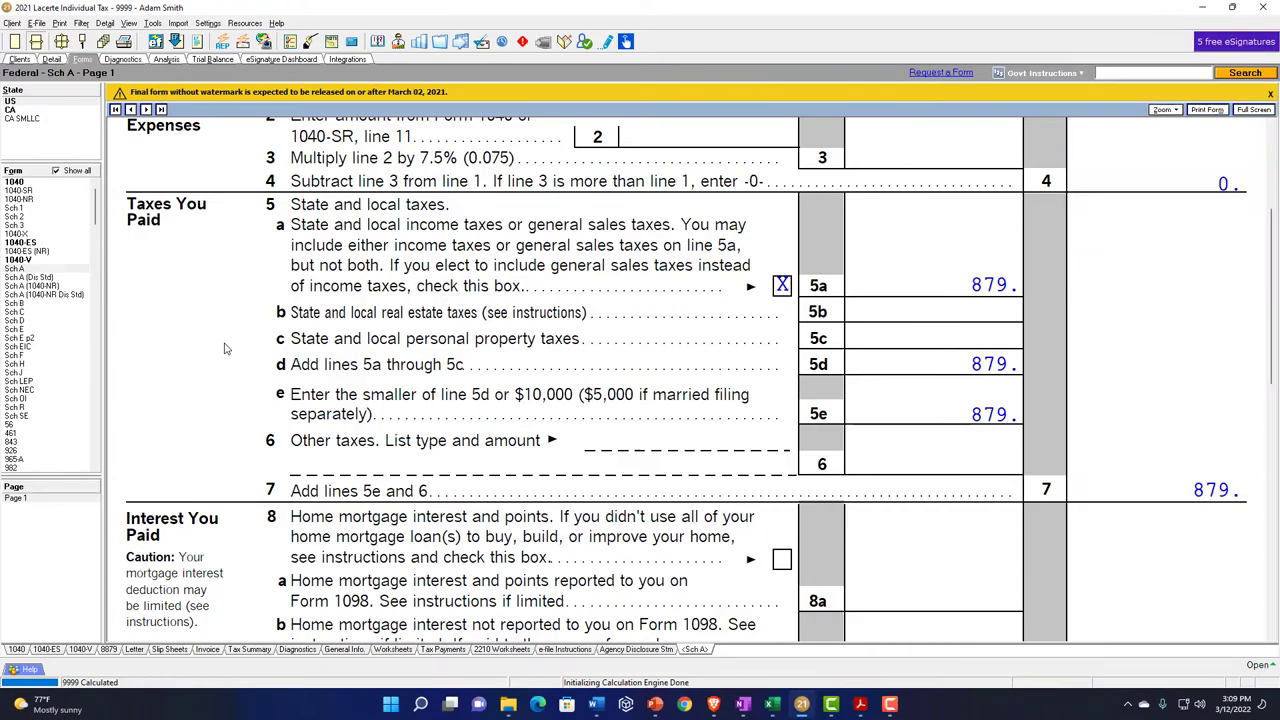
pyautogui.scroll(3, 225, 348)
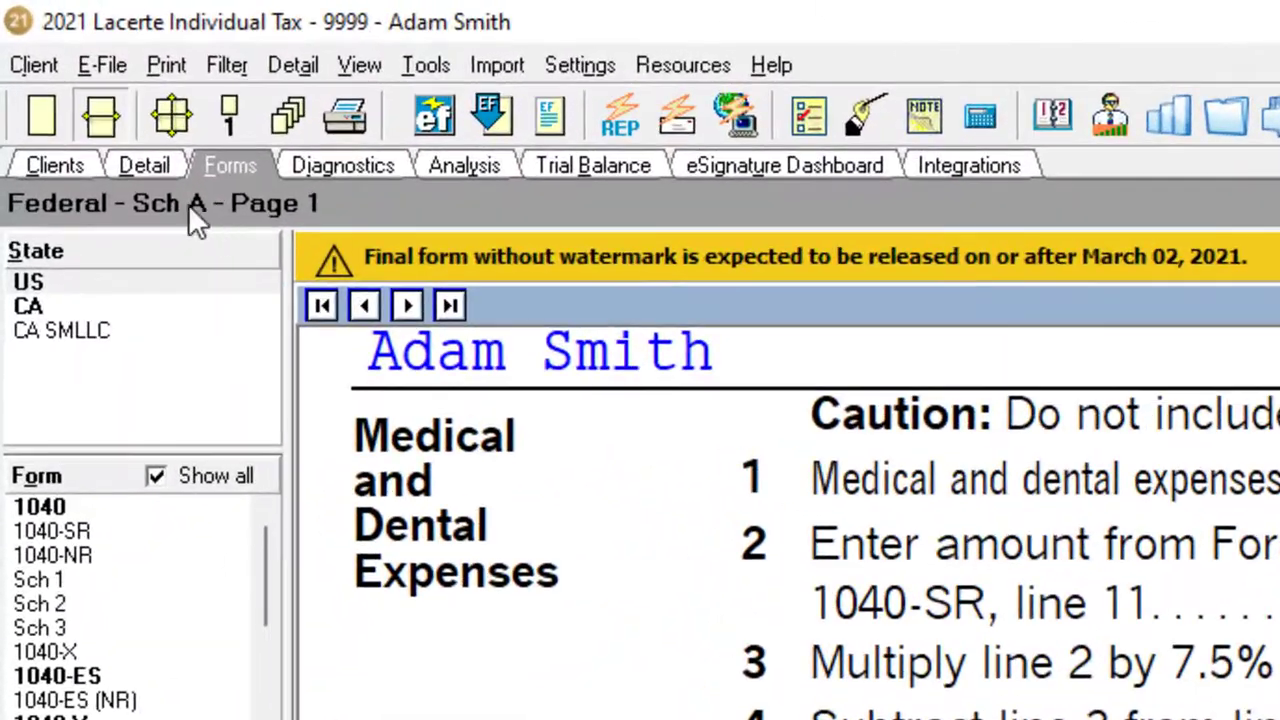
# Enter 10,000 for prescription medicines and drugs in the medical section of the itemized deductions input.
pyautogui.click(52, 59)
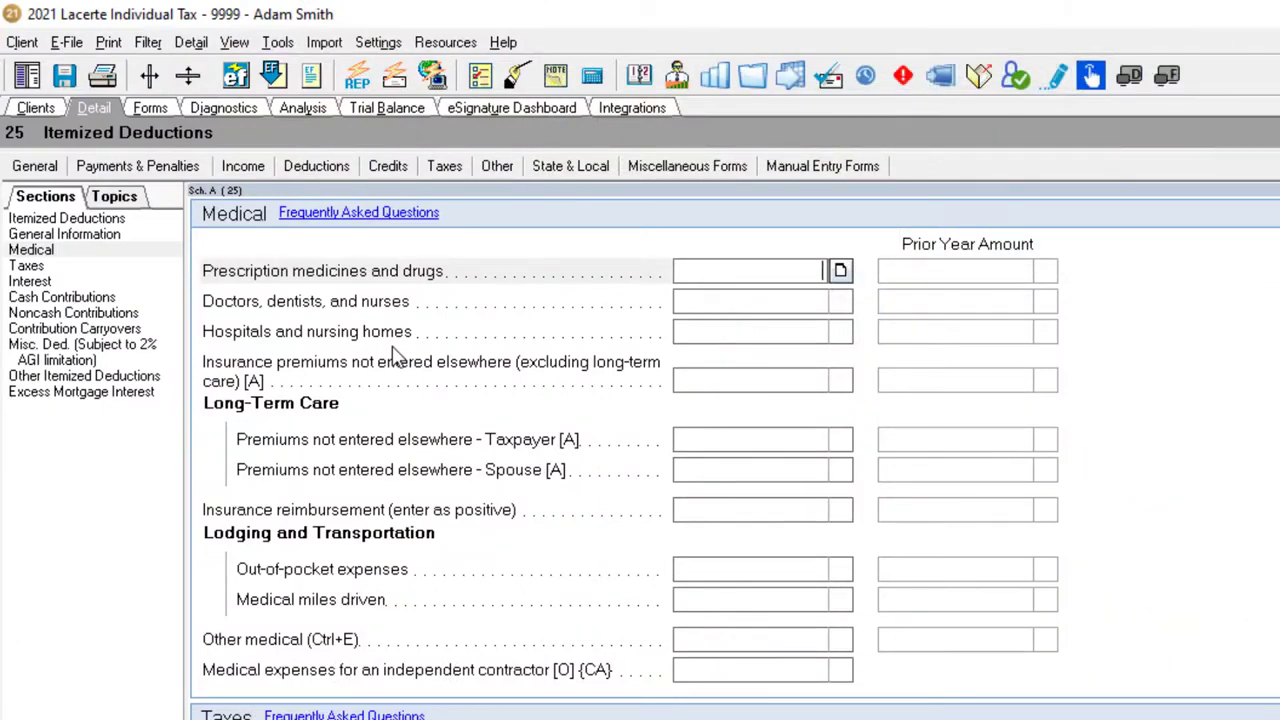
pyautogui.write('10000')
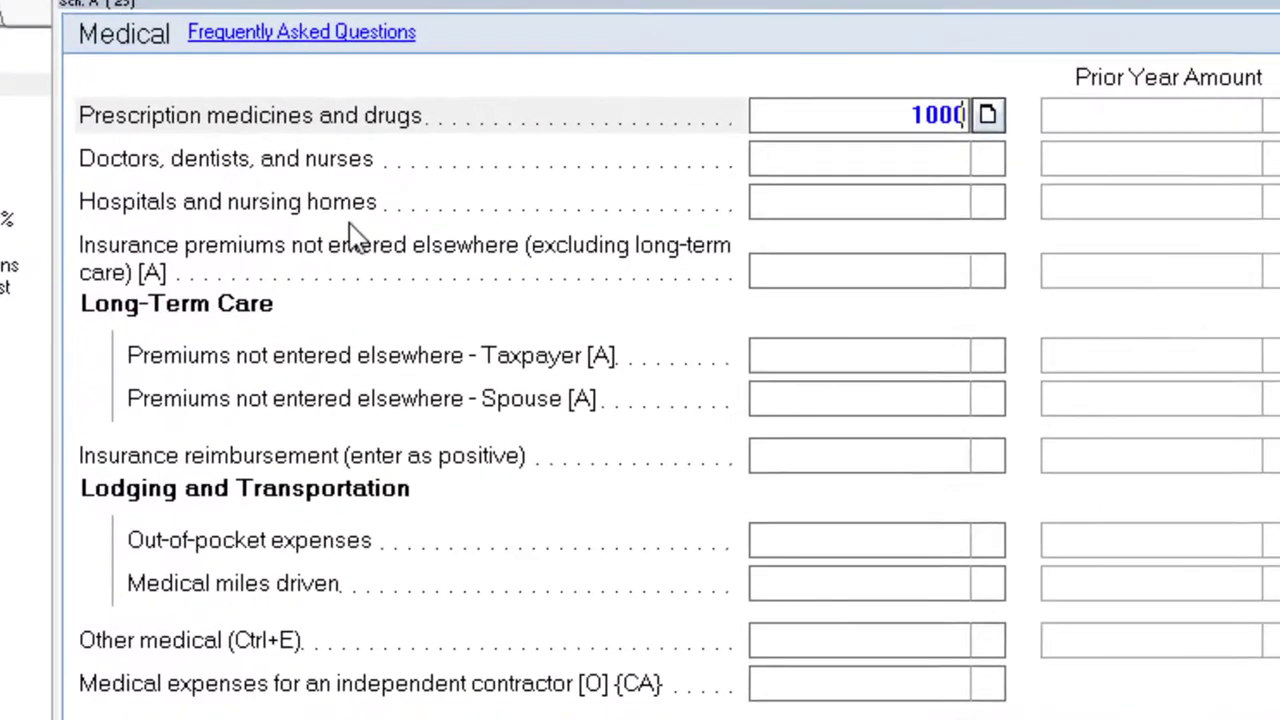
pyautogui.press('Return')
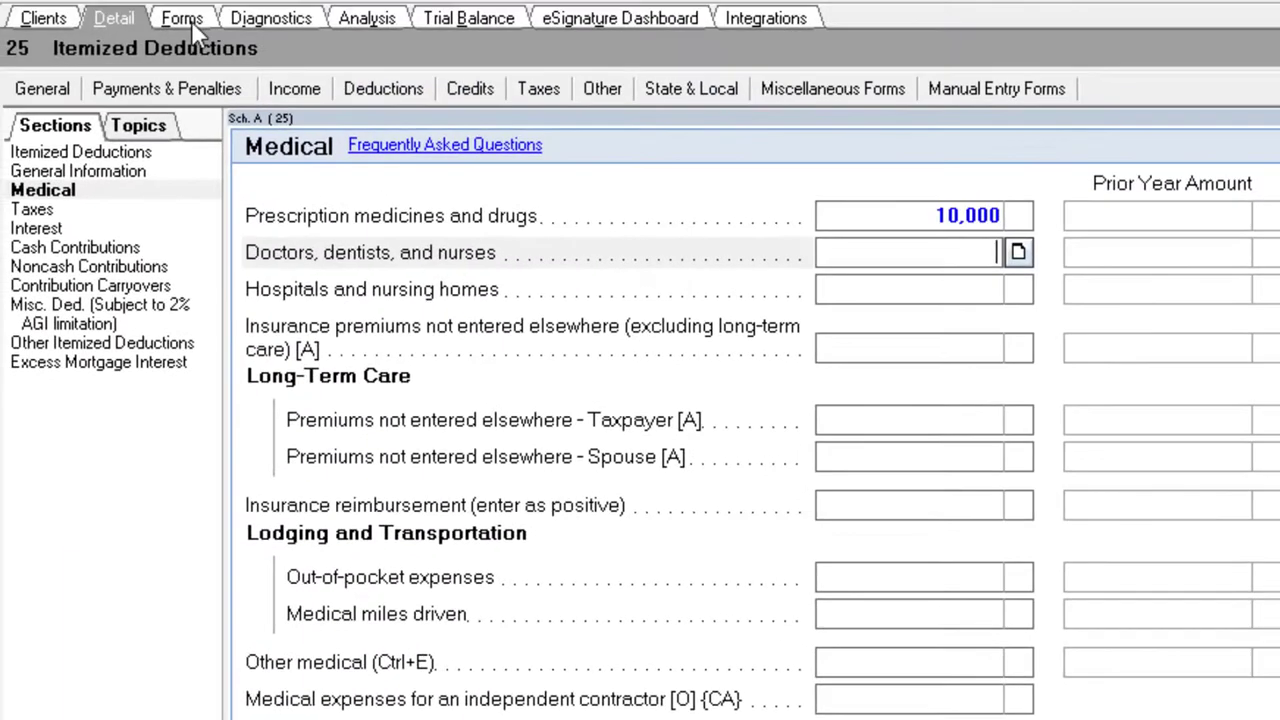
# Compare the medical and other itemized deductions on Schedule A with the deduction on line 12a of Form 1040.
pyautogui.click(190, 21)
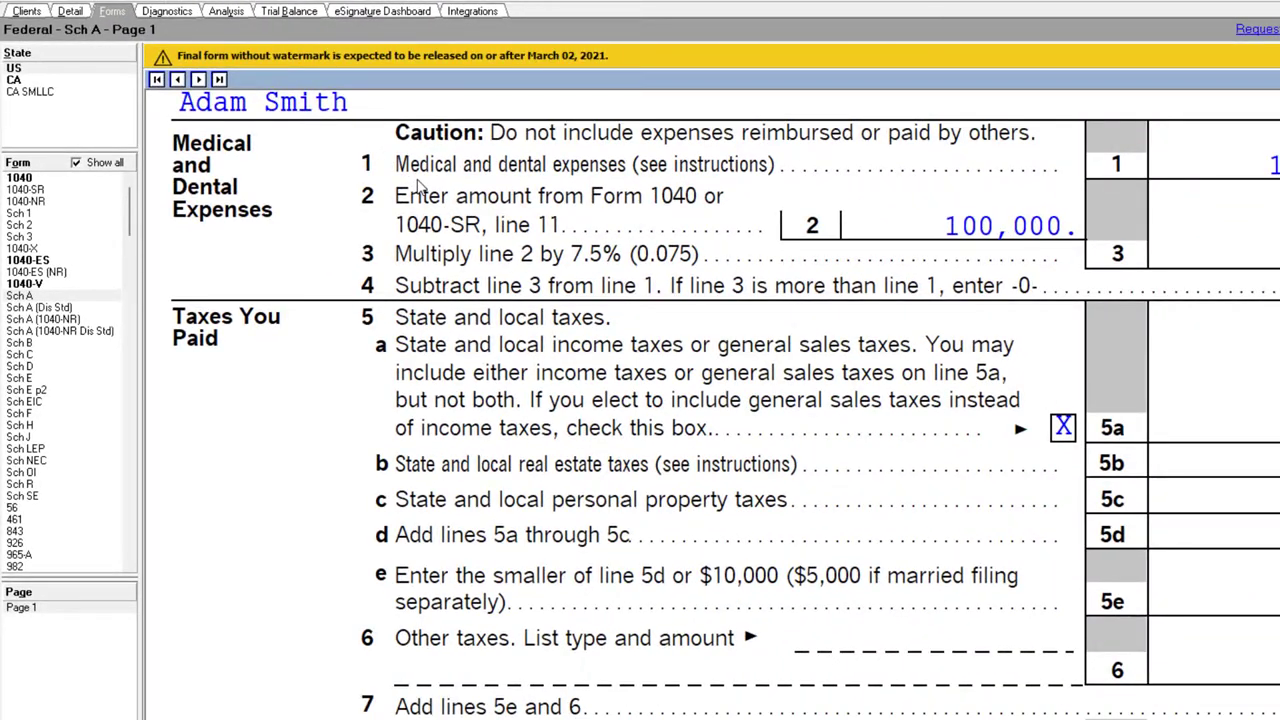
pyautogui.scroll(5, 420, 188)
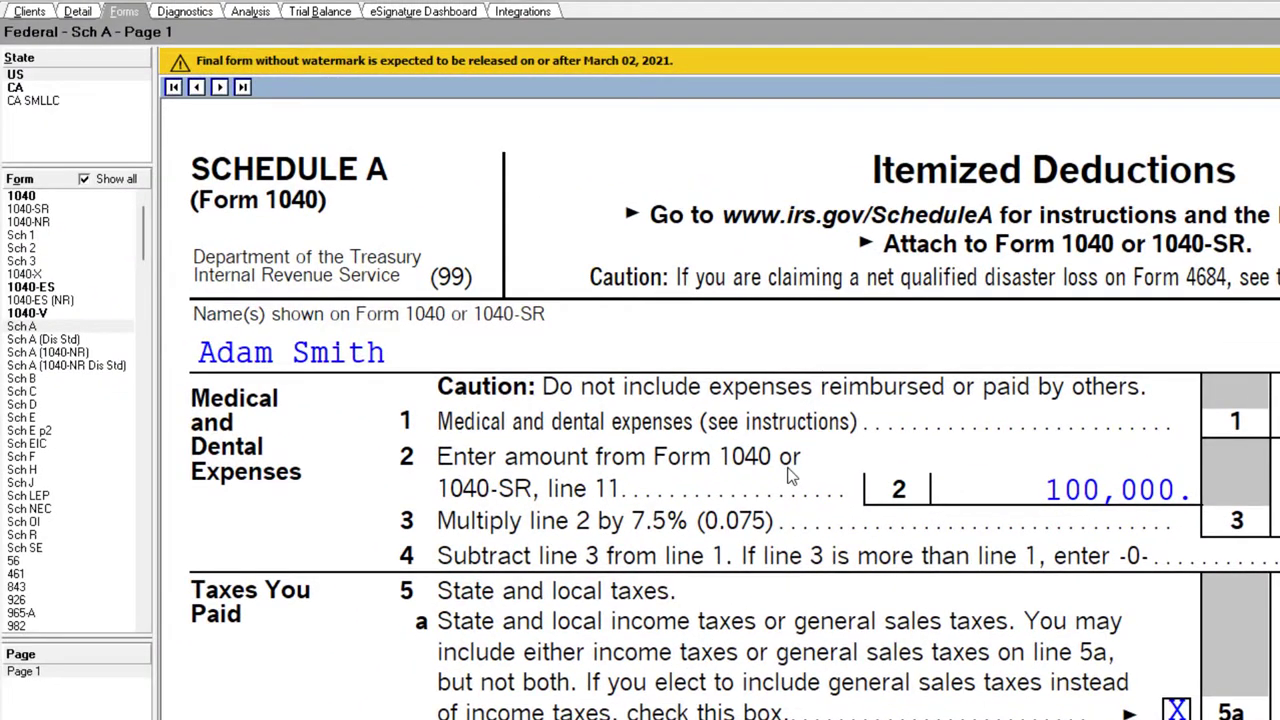
pyautogui.click(28, 200)
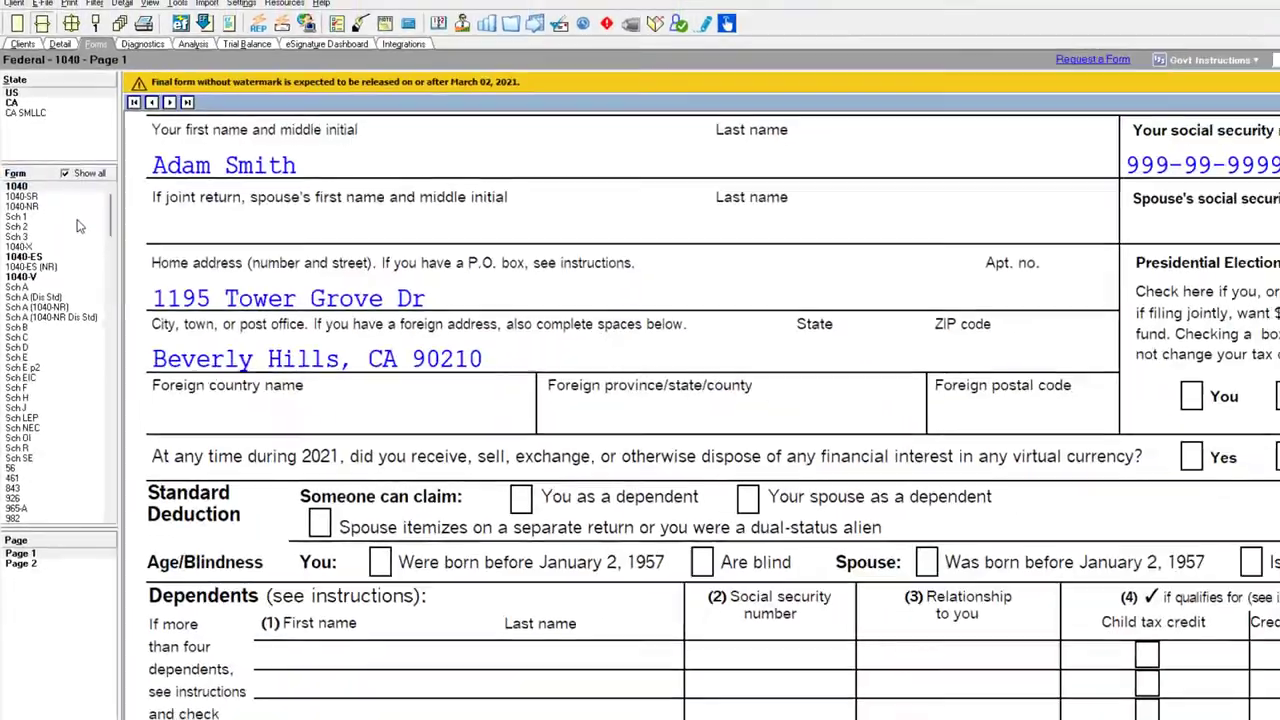
pyautogui.scroll(-10, 700, 450)
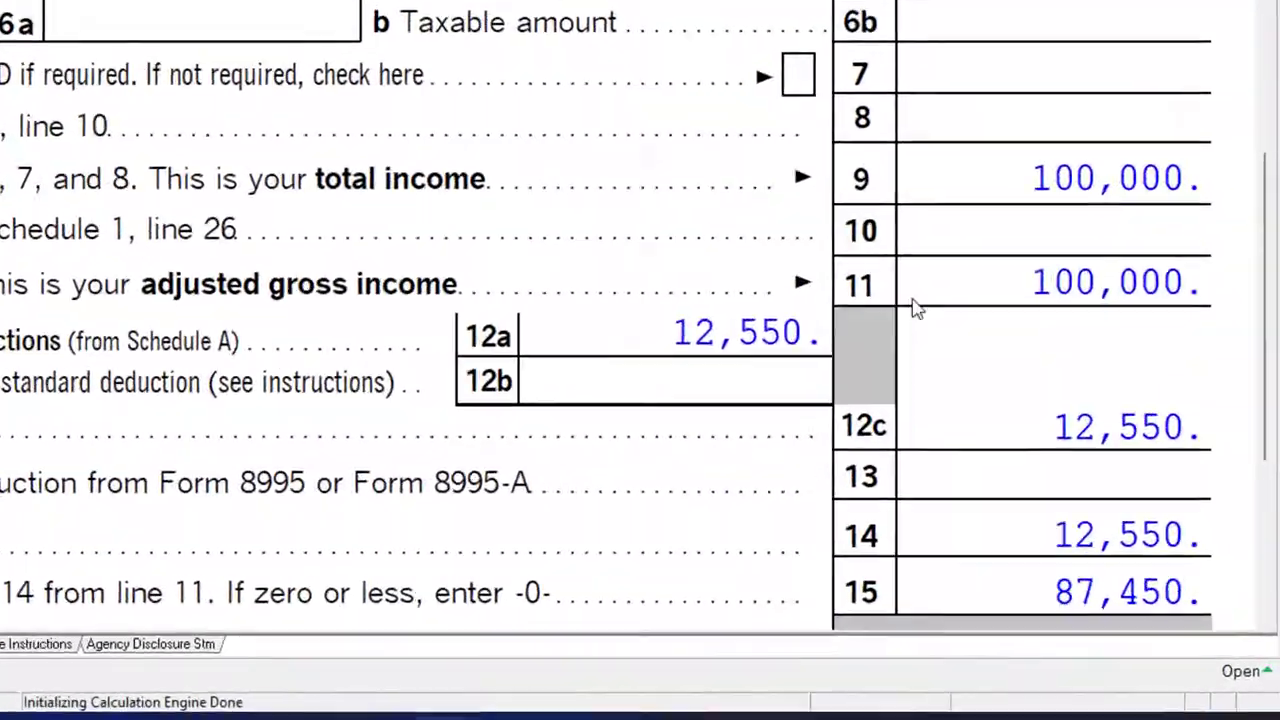
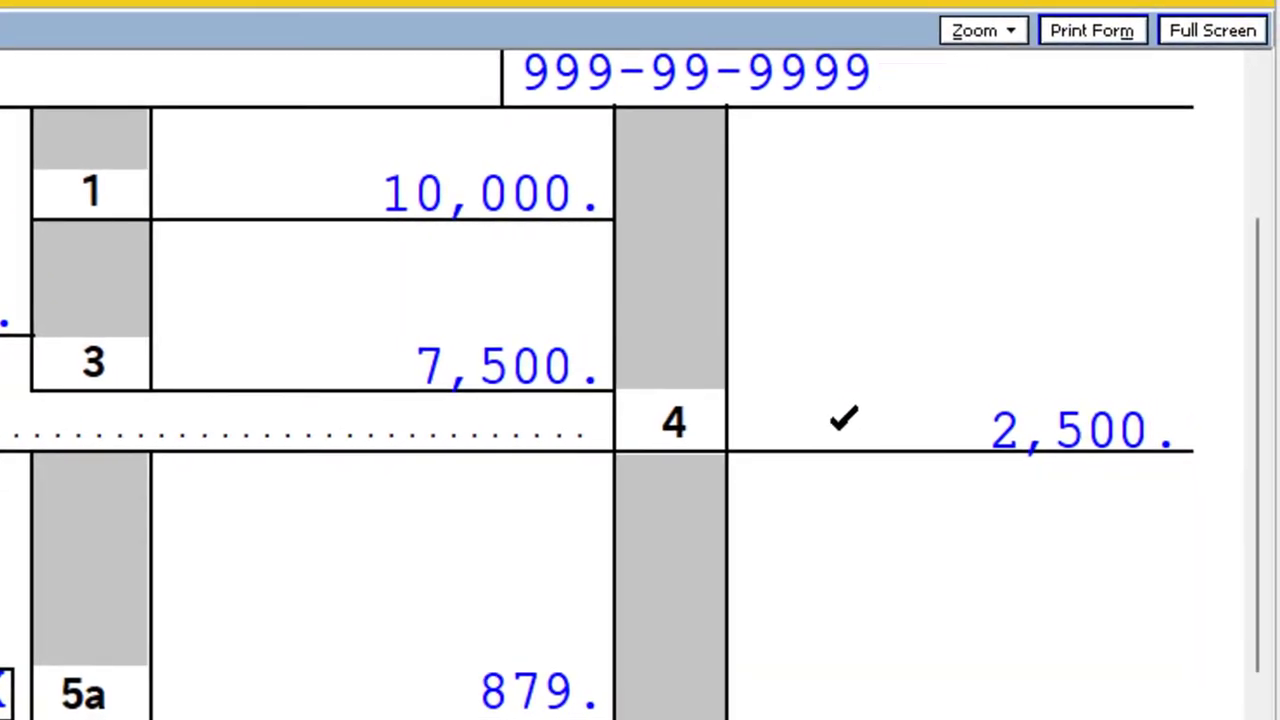
pyautogui.scroll(-10, 853, 430)
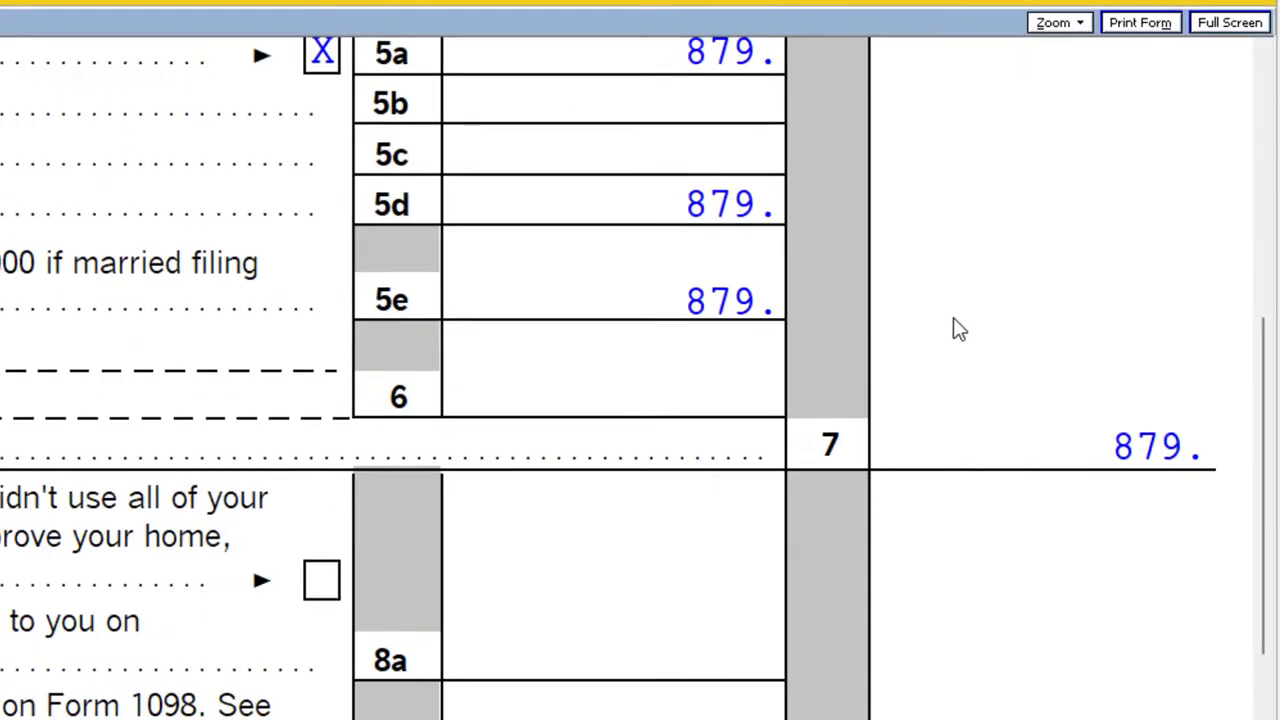
pyautogui.scroll(-10, 953, 330)
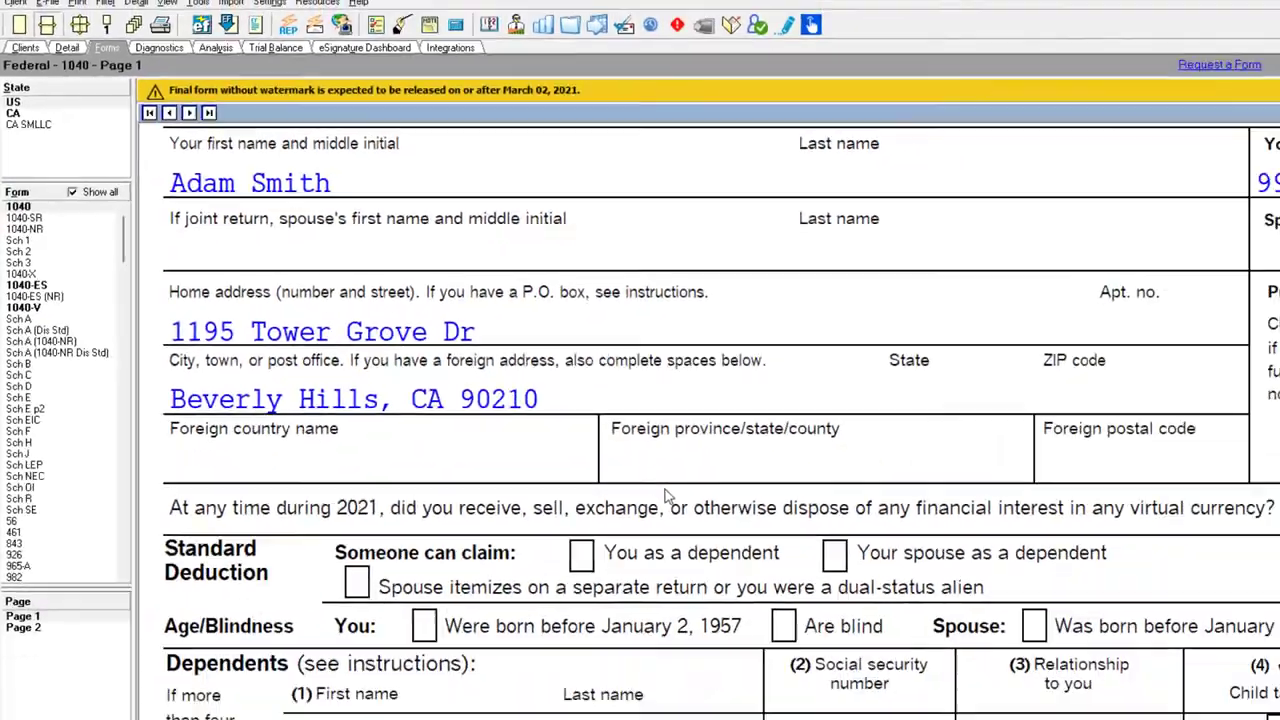
pyautogui.scroll(-10, 519, 417)
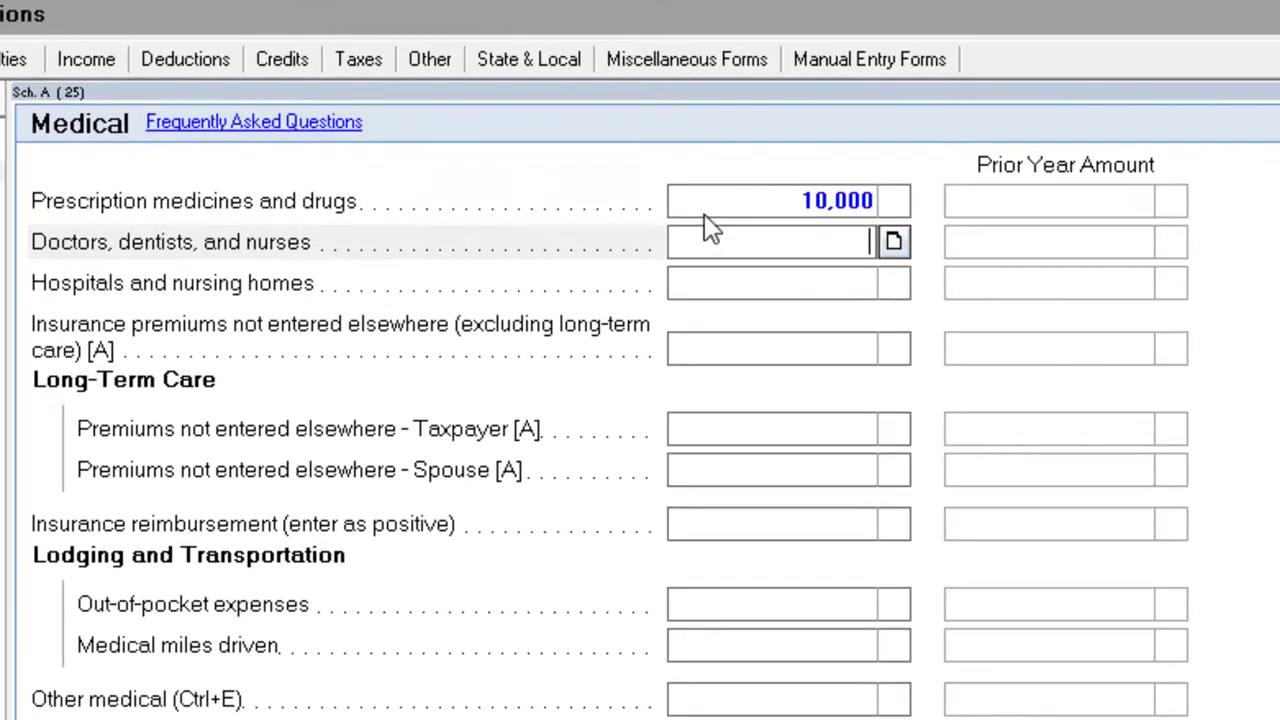
# Set prescription medicines and drugs to 15,000 in the medical section of the itemized deductions input.
pyautogui.click(745, 214)
pyautogui.write('15000')
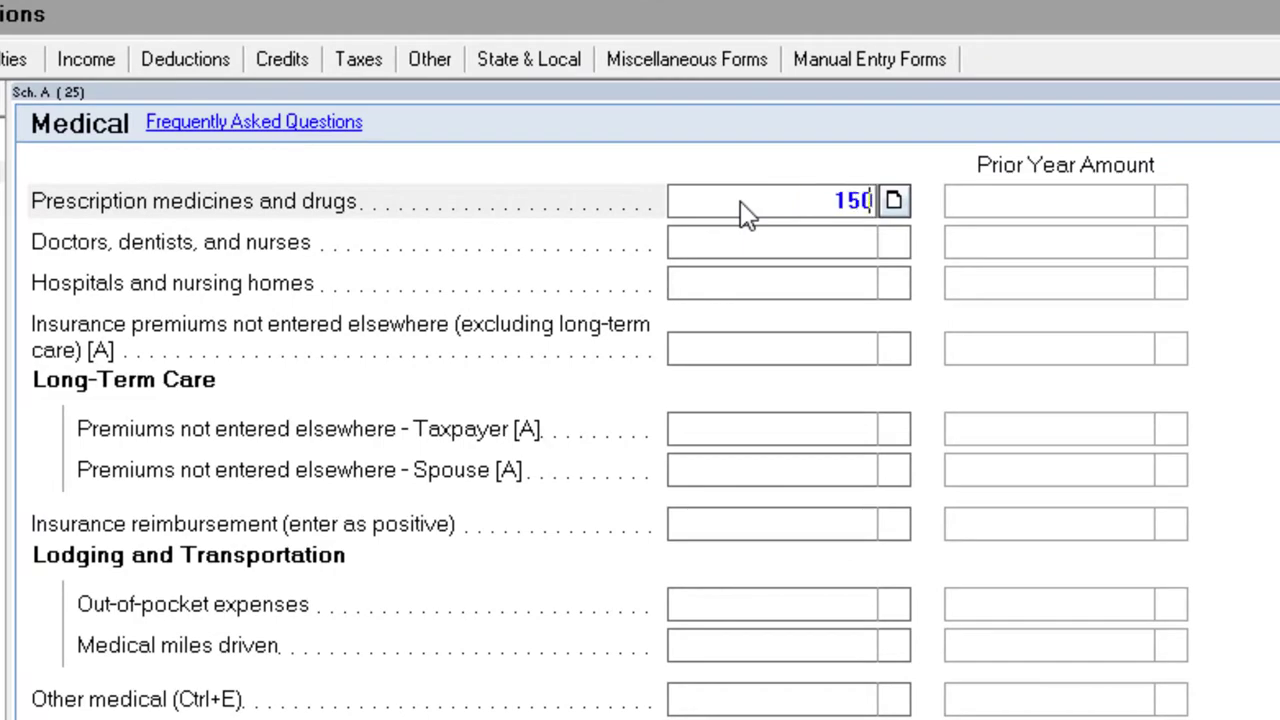
pyautogui.press('Tab')
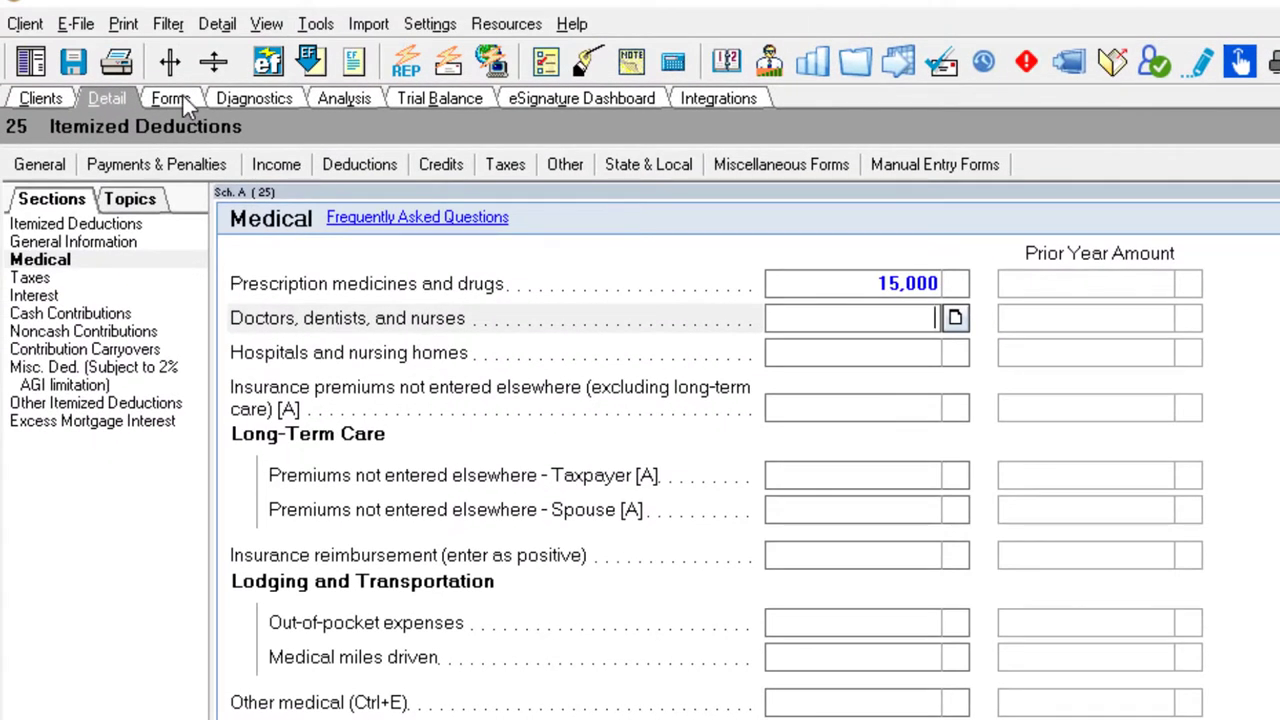
# Check the recalculated medical deduction on Schedule A and the deduction lines on Form 1040 page 1.
pyautogui.click(180, 100)
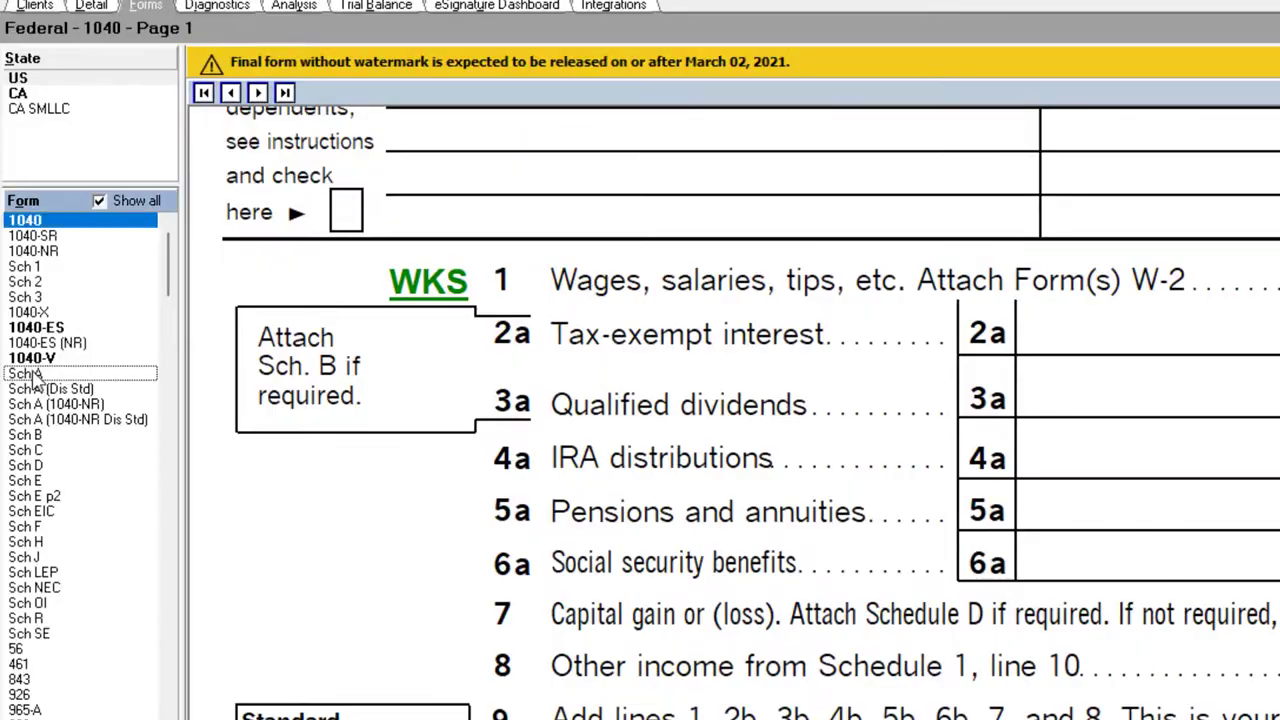
pyautogui.click(25, 373)
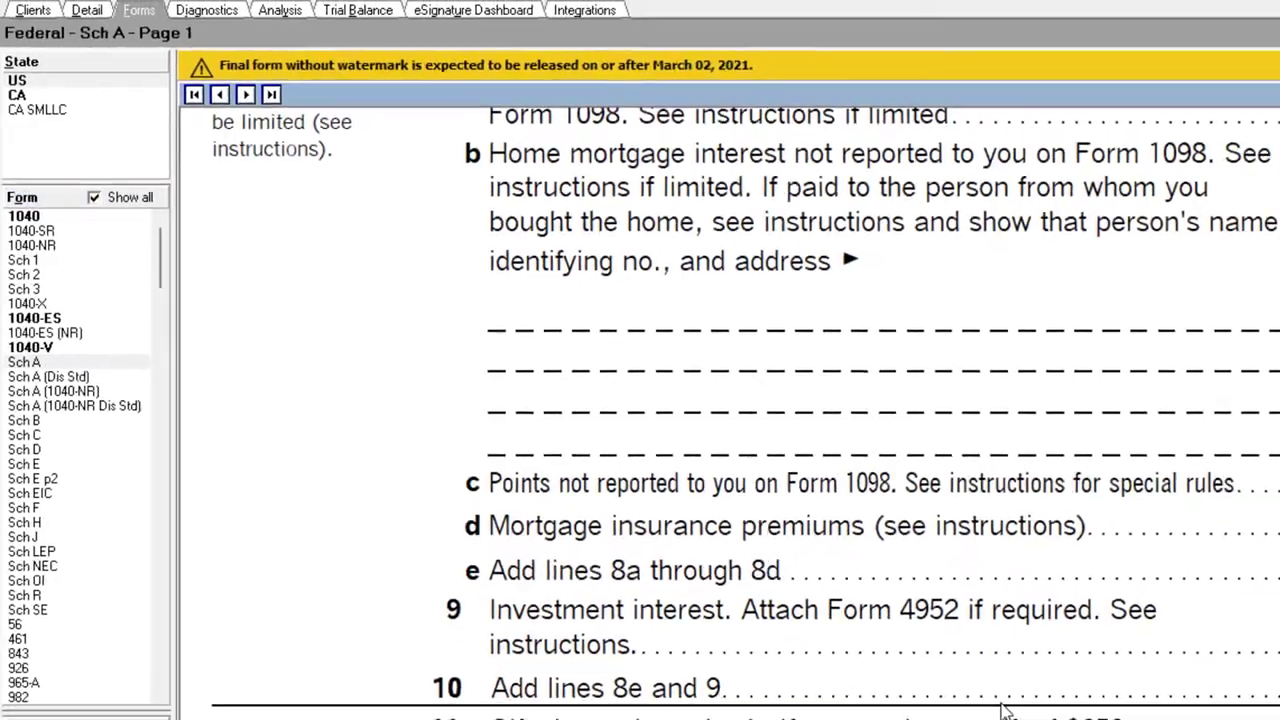
pyautogui.scroll(6, 700, 430)
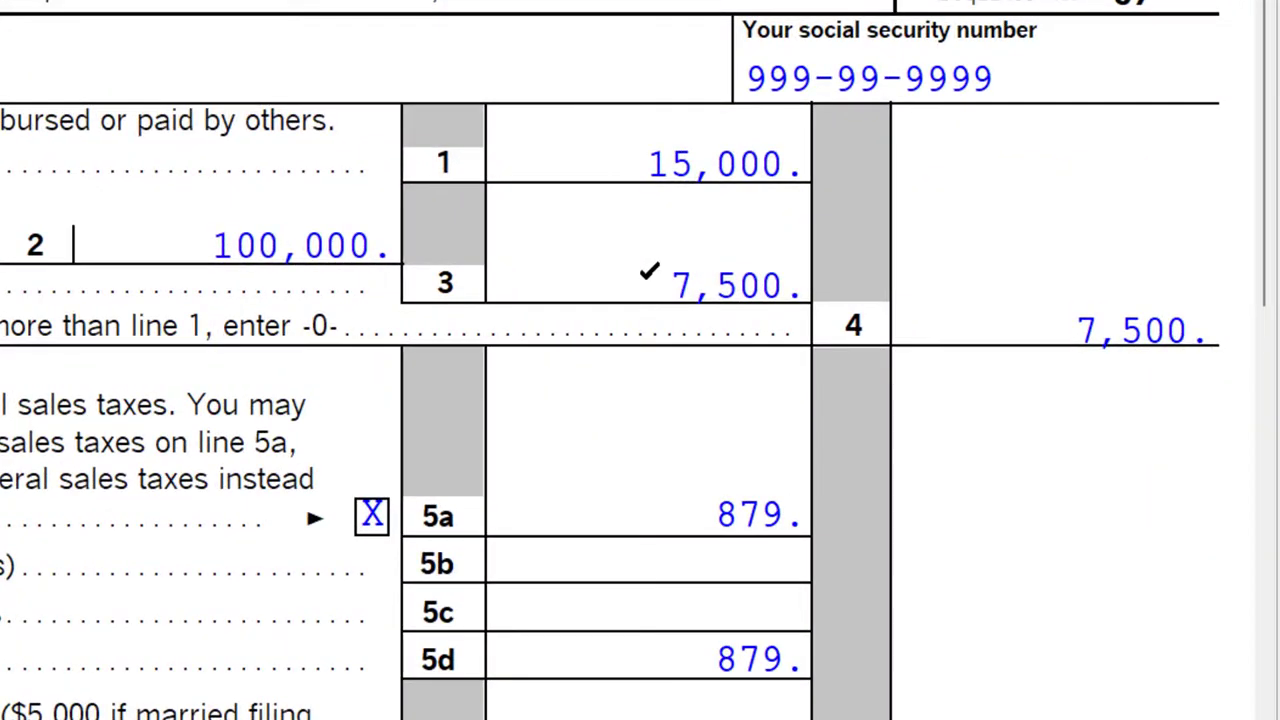
pyautogui.scroll(-10, 986, 330)
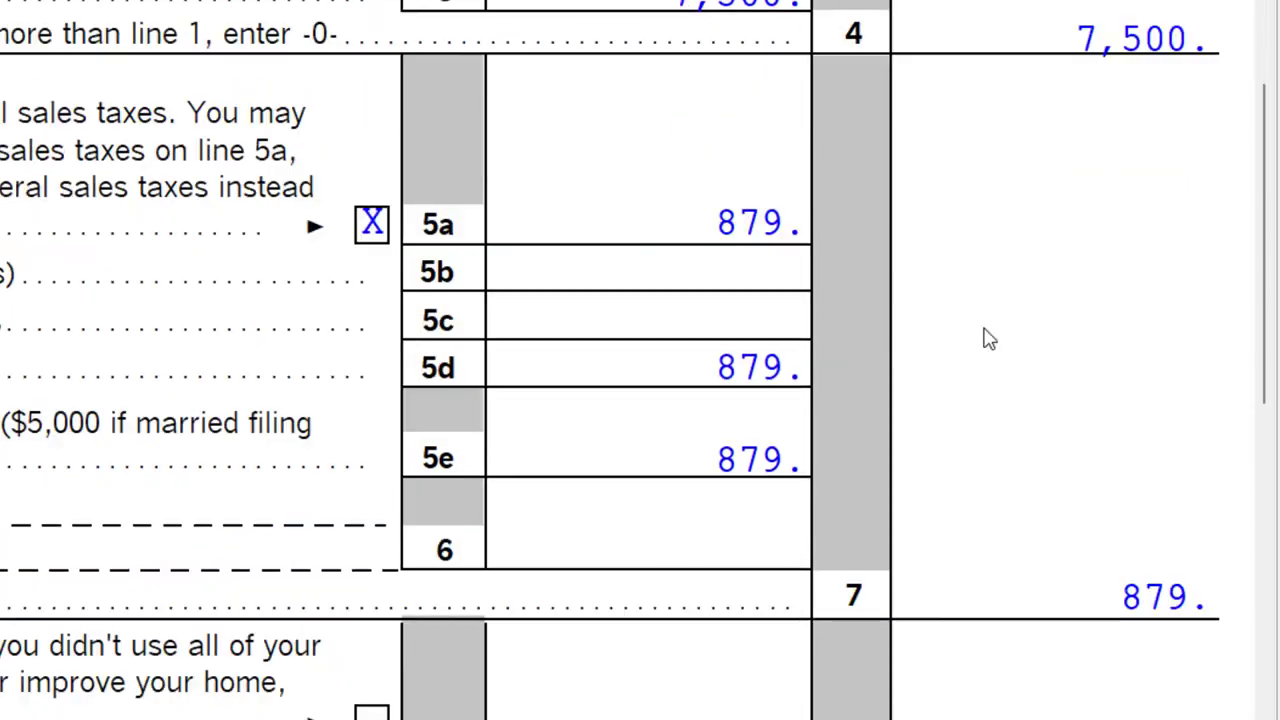
pyautogui.scroll(-10, 986, 338)
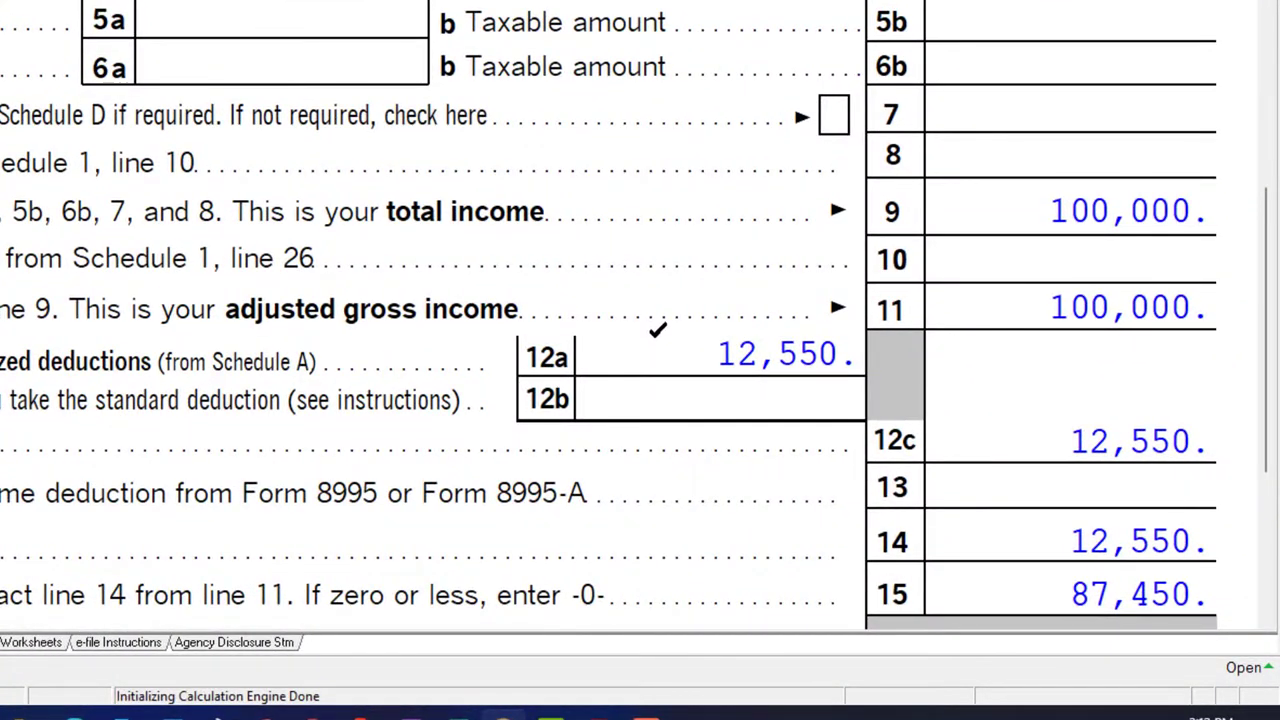
pyautogui.scroll(3, 657, 330)
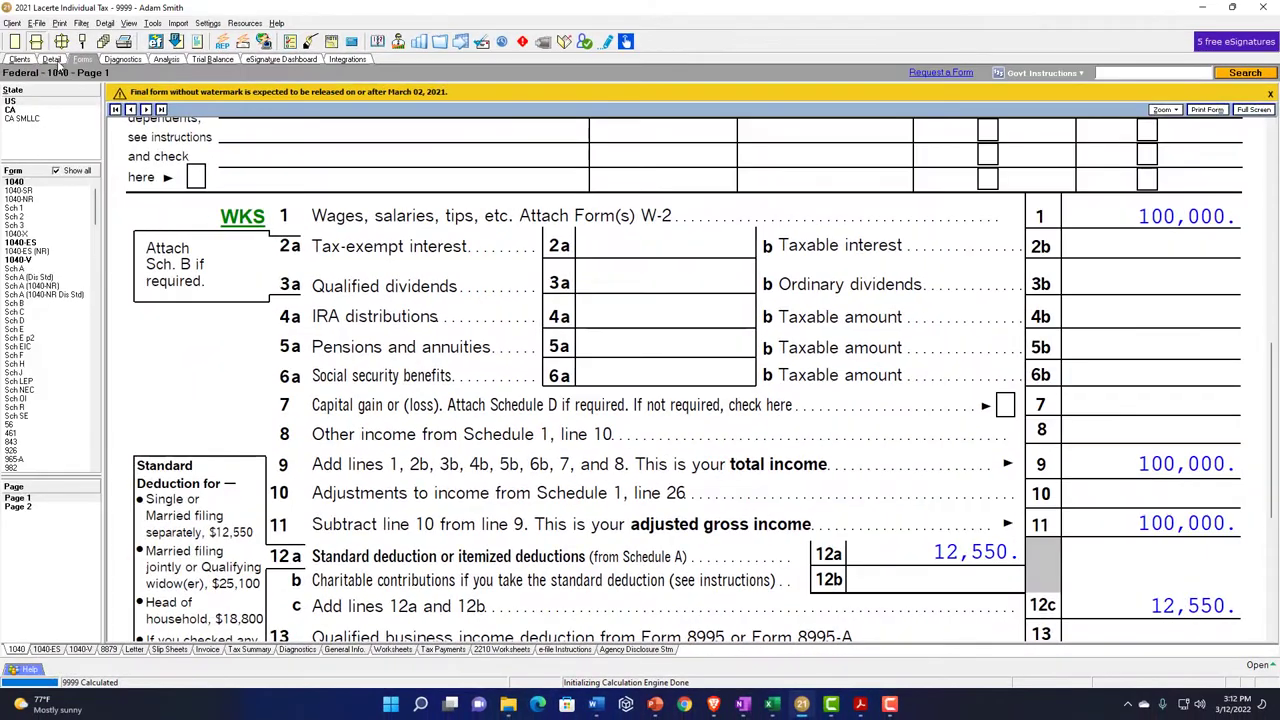
# Set the W-2 wages to 50,000 in the Wages, Salaries, Tips input and check Form 1040 page 1.
pyautogui.click(52, 60)
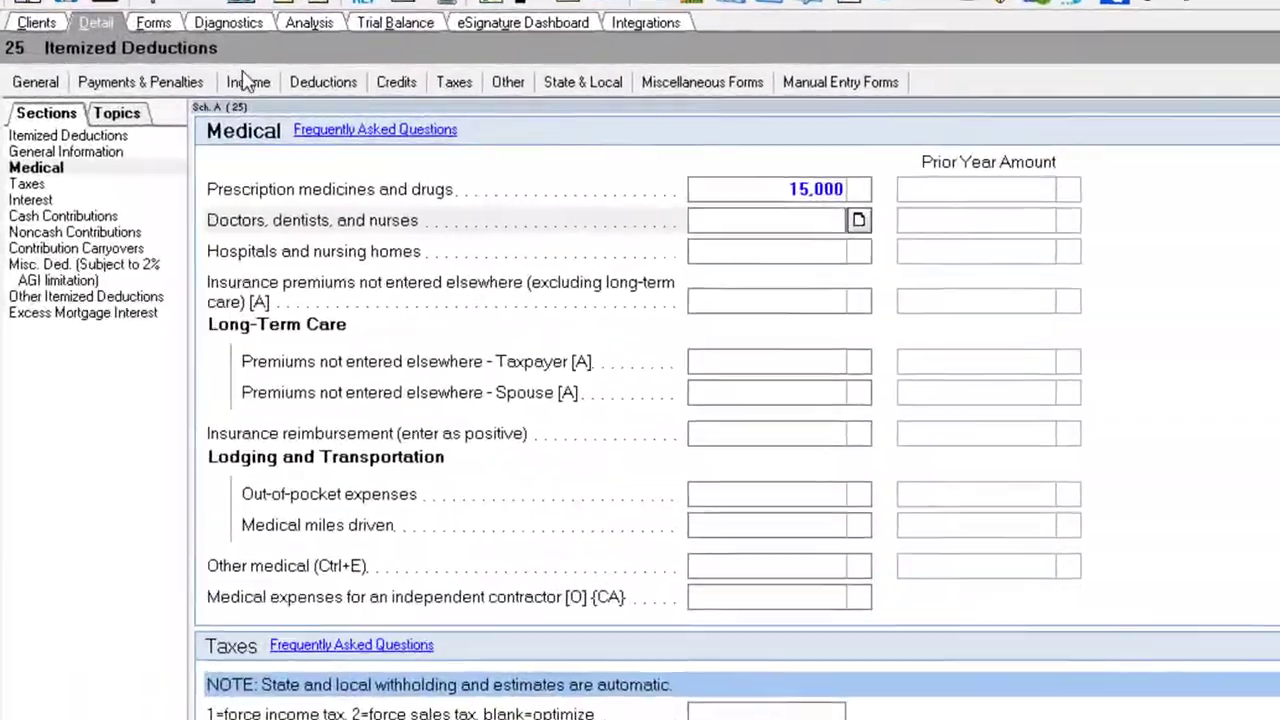
pyautogui.click(133, 92)
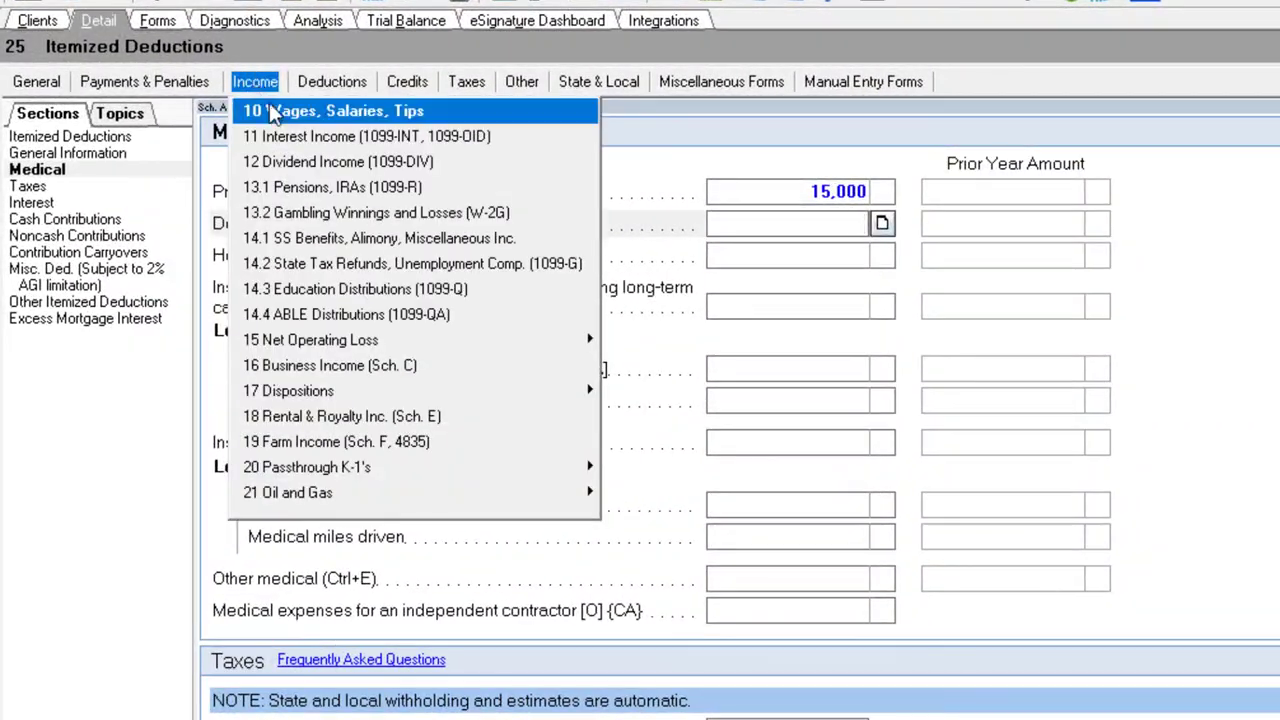
pyautogui.click(245, 112)
pyautogui.click(925, 186)
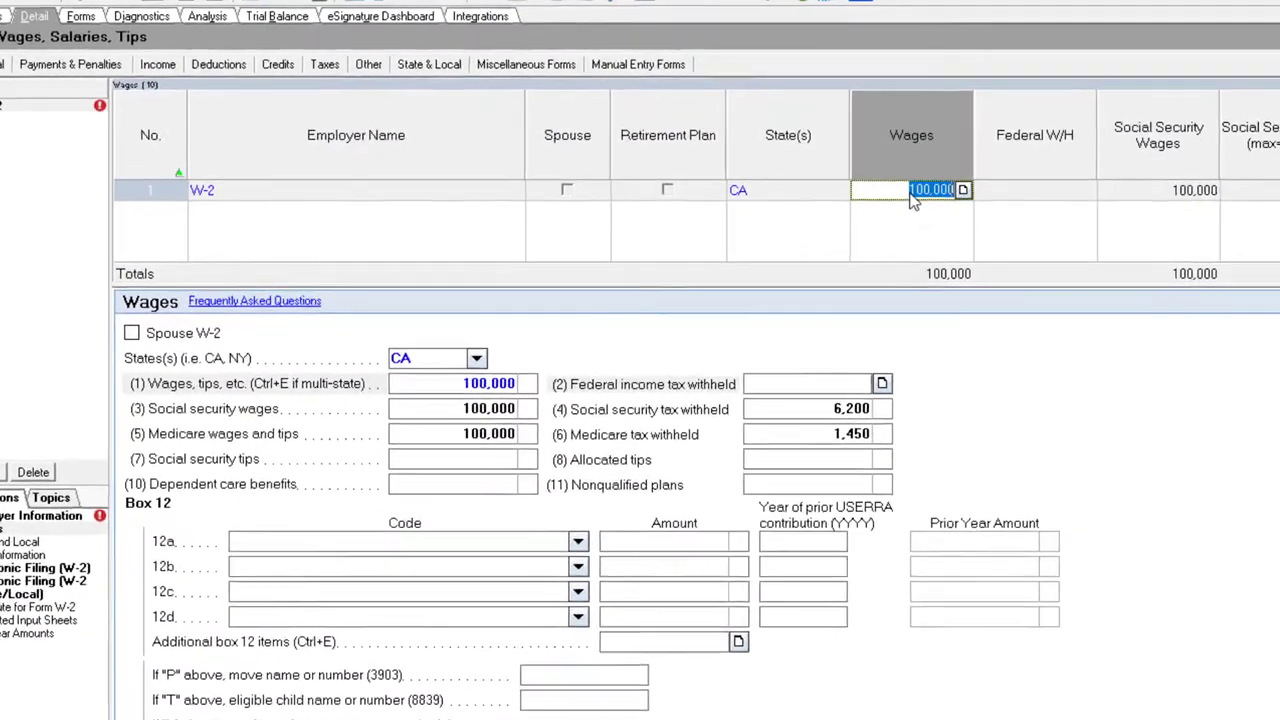
pyautogui.write('50000')
pyautogui.press('Tab')
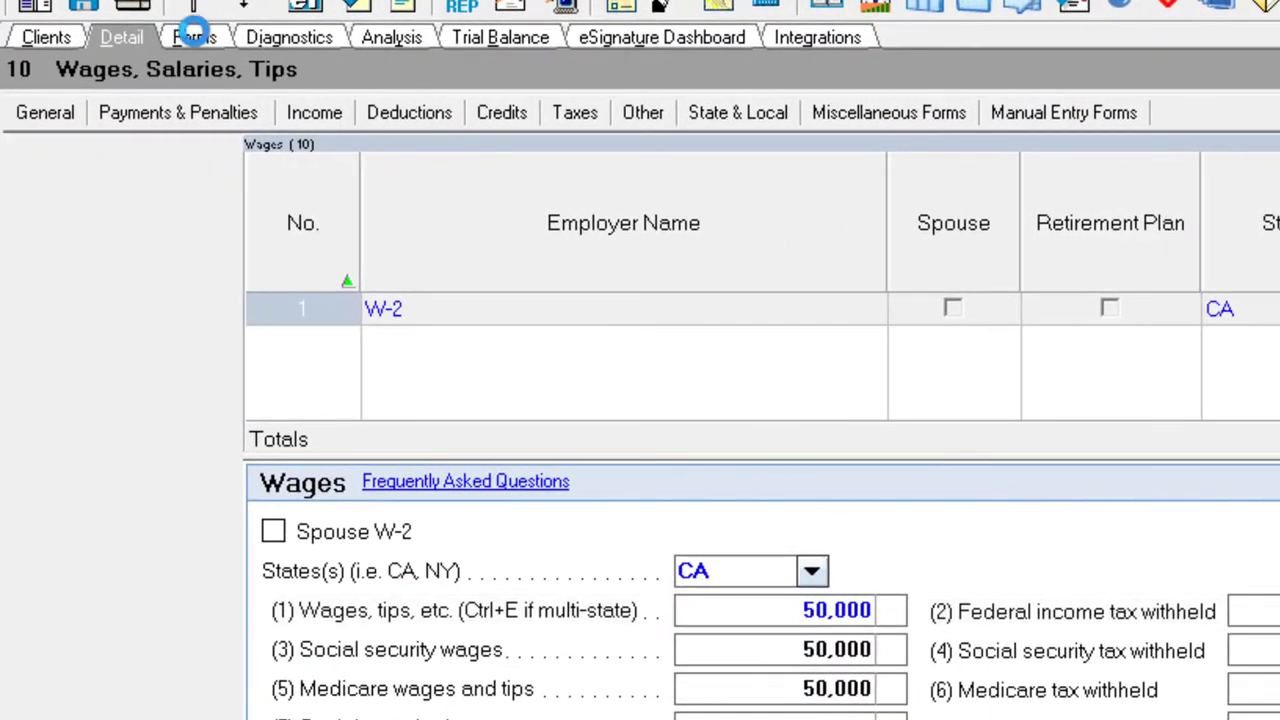
pyautogui.click(186, 36)
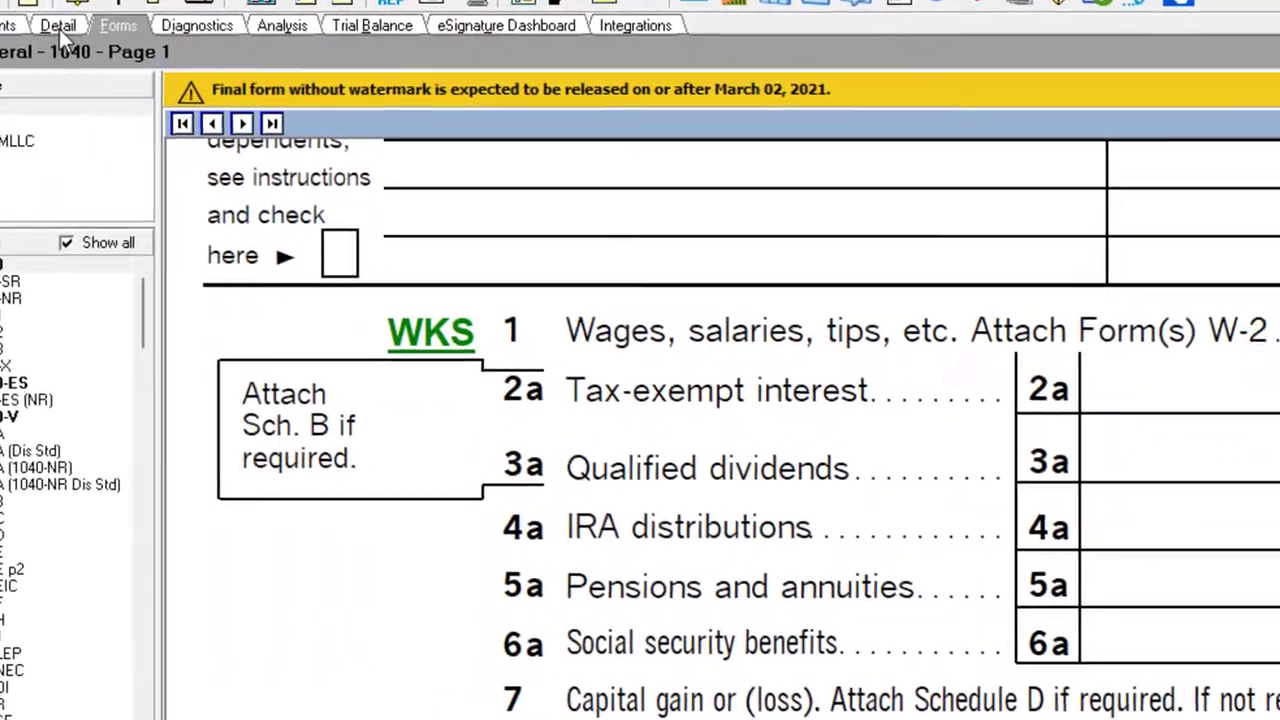
# Set the W-2 wages to 30,000 in the Wages, Salaries, Tips input.
pyautogui.click(60, 30)
pyautogui.click(481, 242)
pyautogui.write('30000')
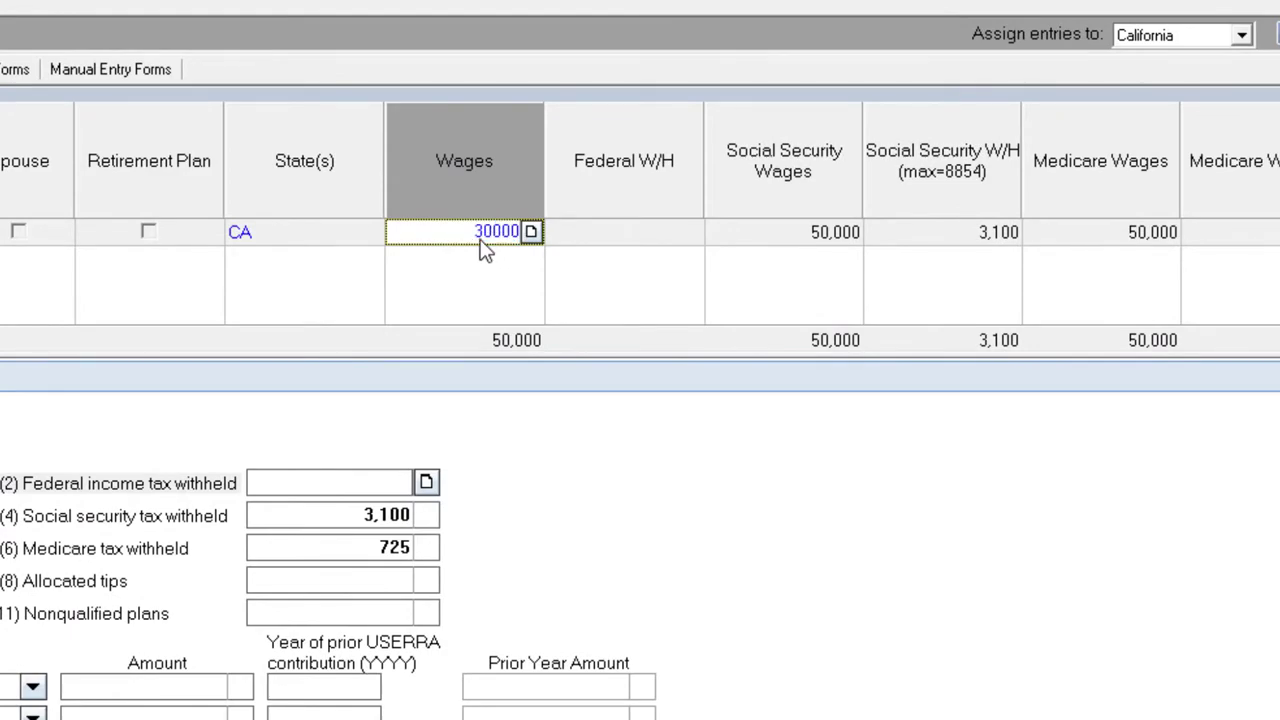
pyautogui.press('Tab')
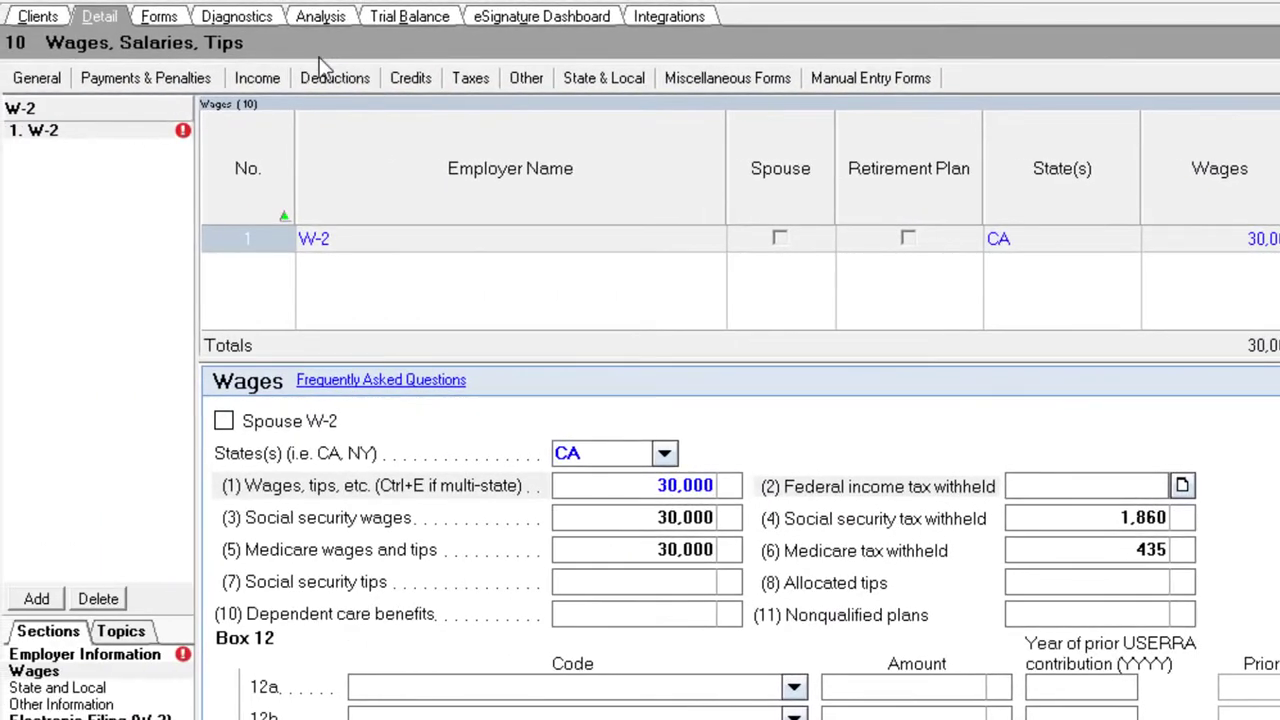
# Review the medical deduction, taxes and total itemized deductions on Schedule A, and compare them with line 12a of Form 1040.
pyautogui.click(168, 17)
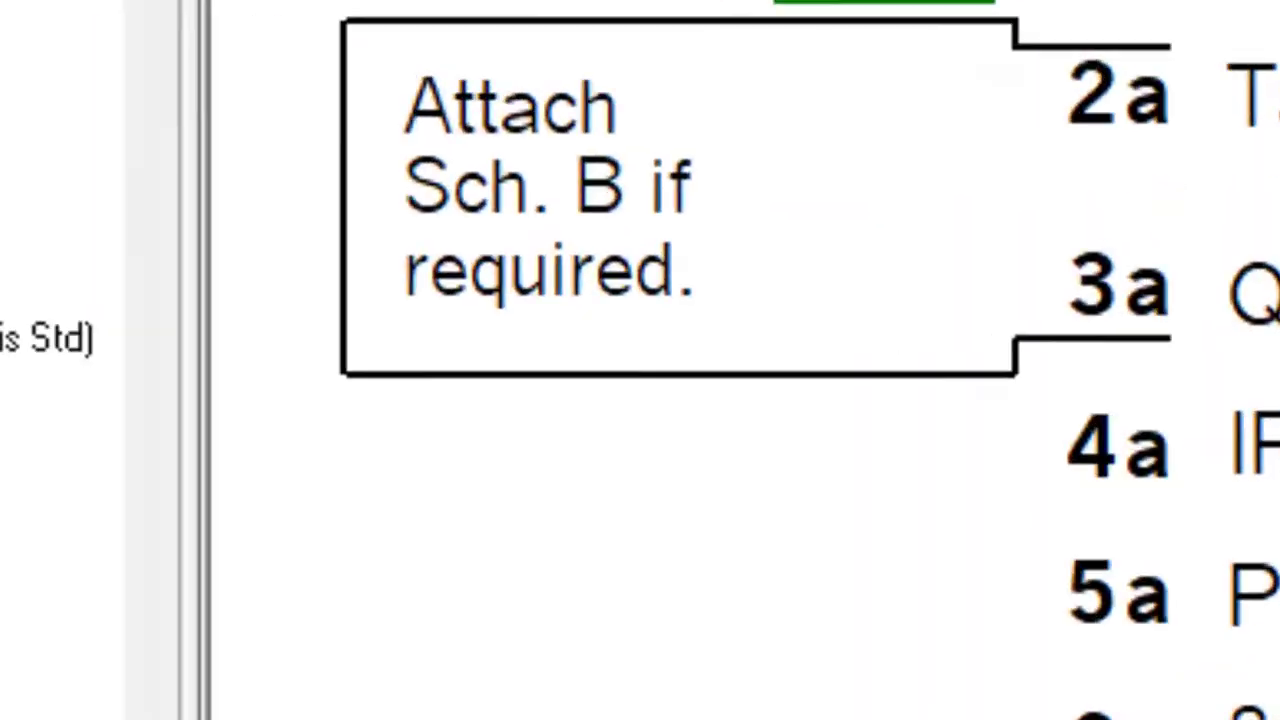
pyautogui.click(140, 330)
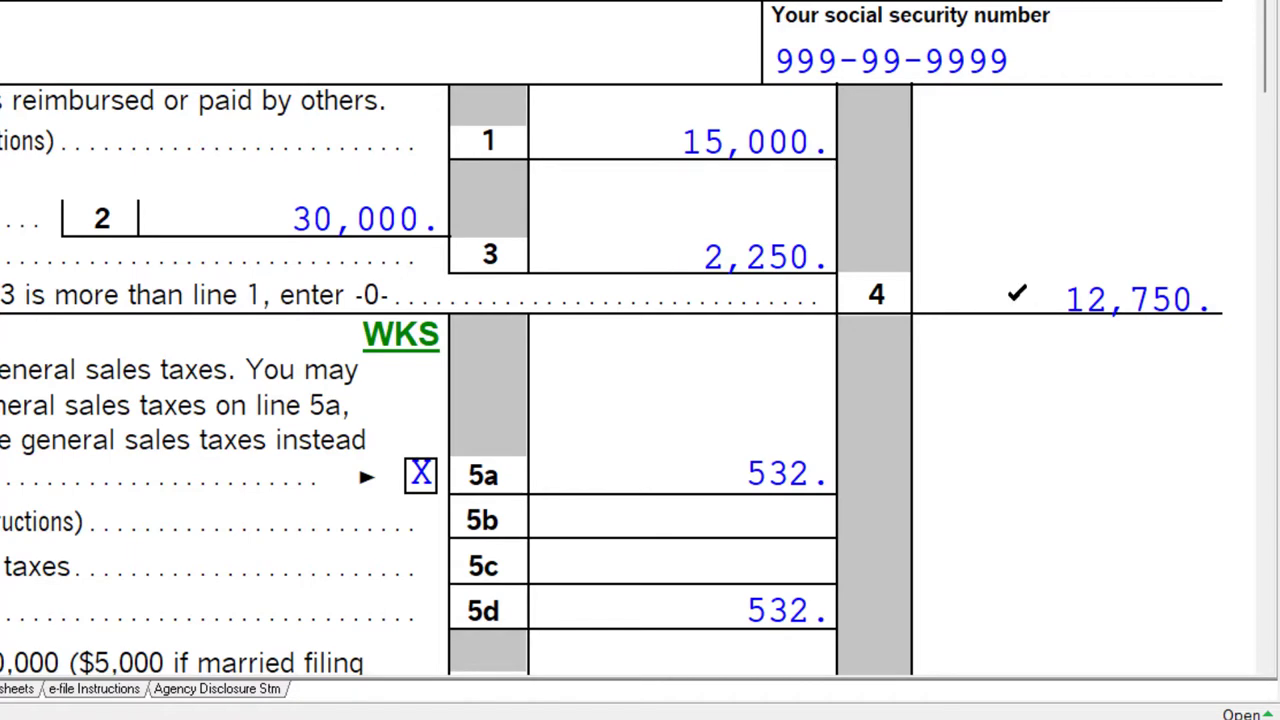
pyautogui.scroll(-3, 1020, 470)
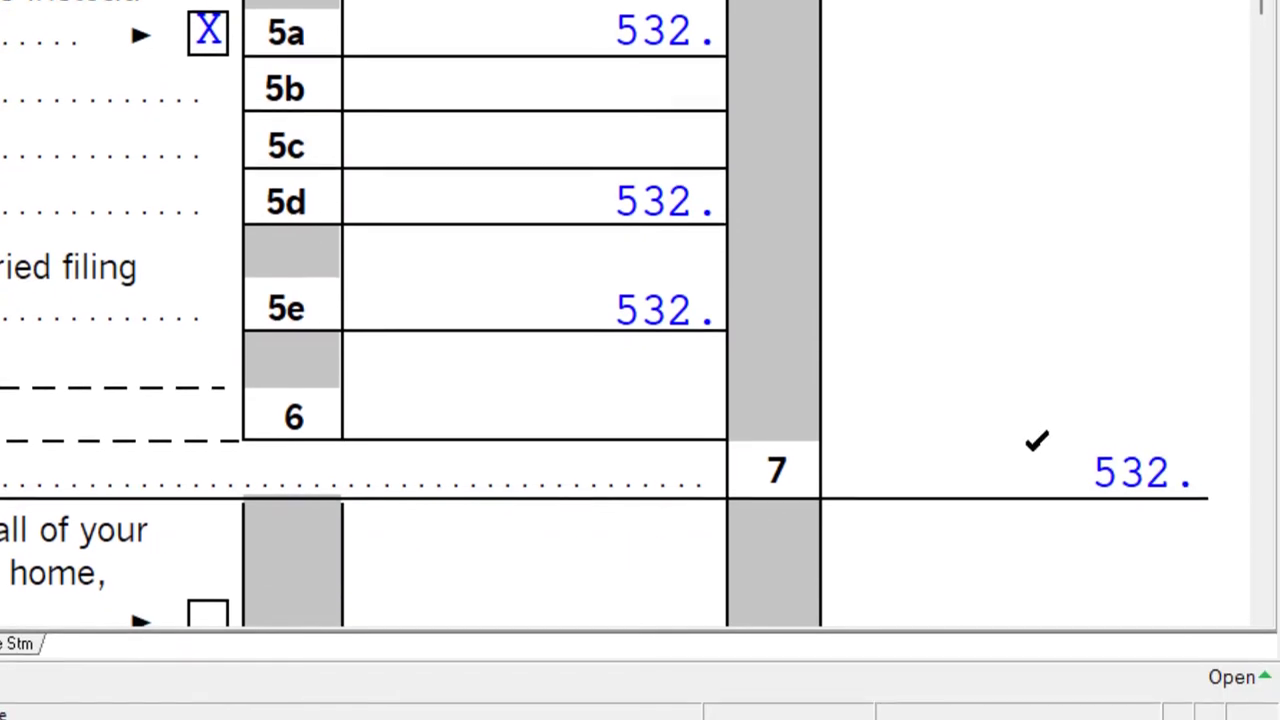
pyautogui.scroll(-10, 1034, 451)
pyautogui.scroll(-8, 1036, 447)
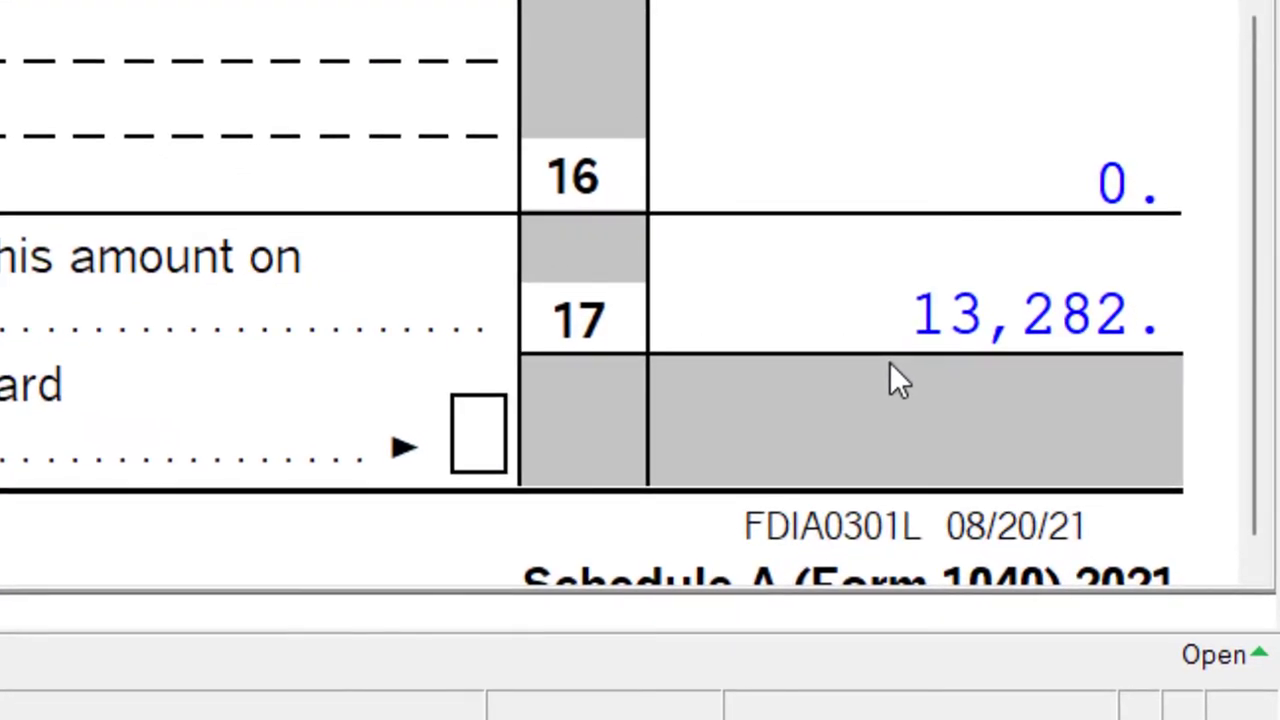
pyautogui.scroll(20, 895, 366)
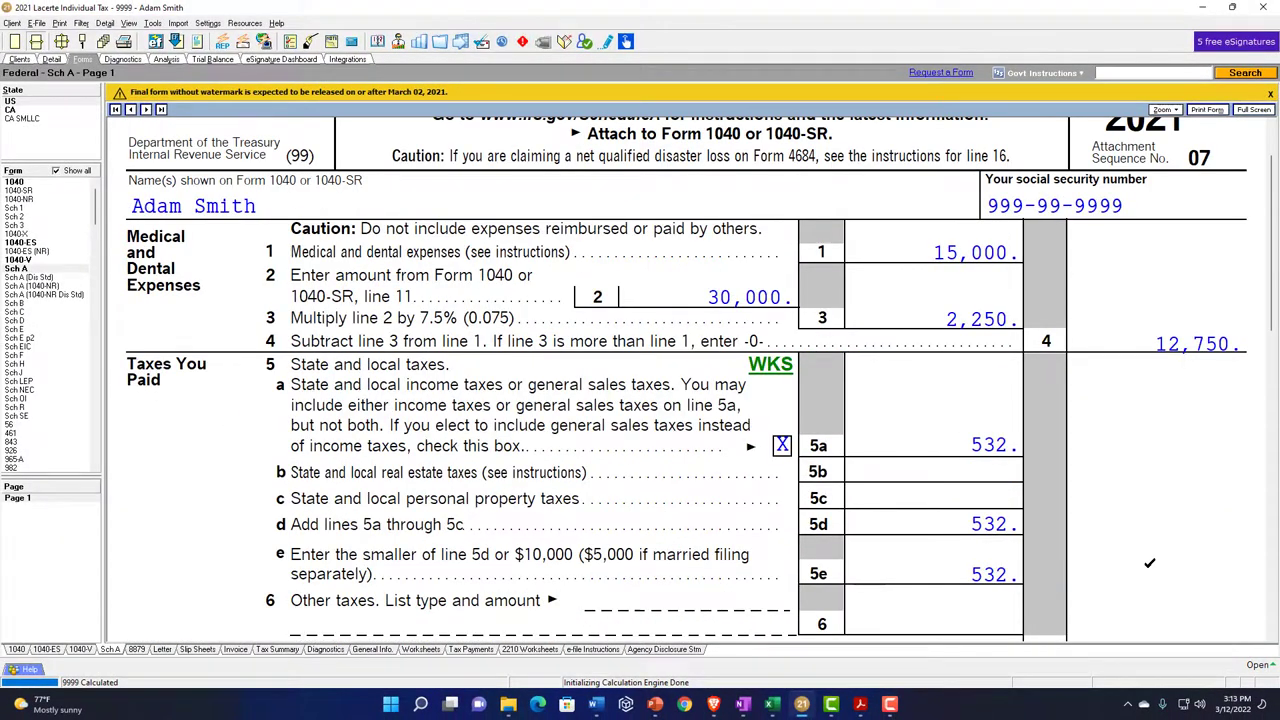
pyautogui.scroll(2, 1150, 568)
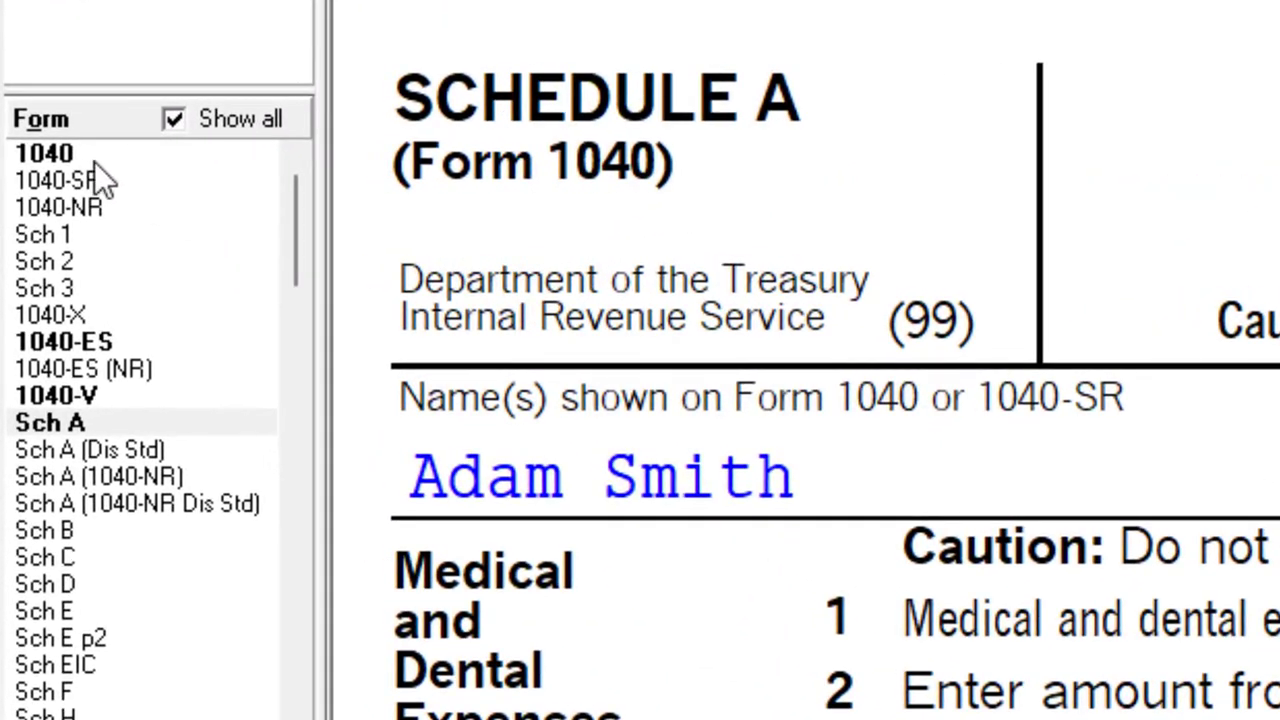
pyautogui.click(72, 155)
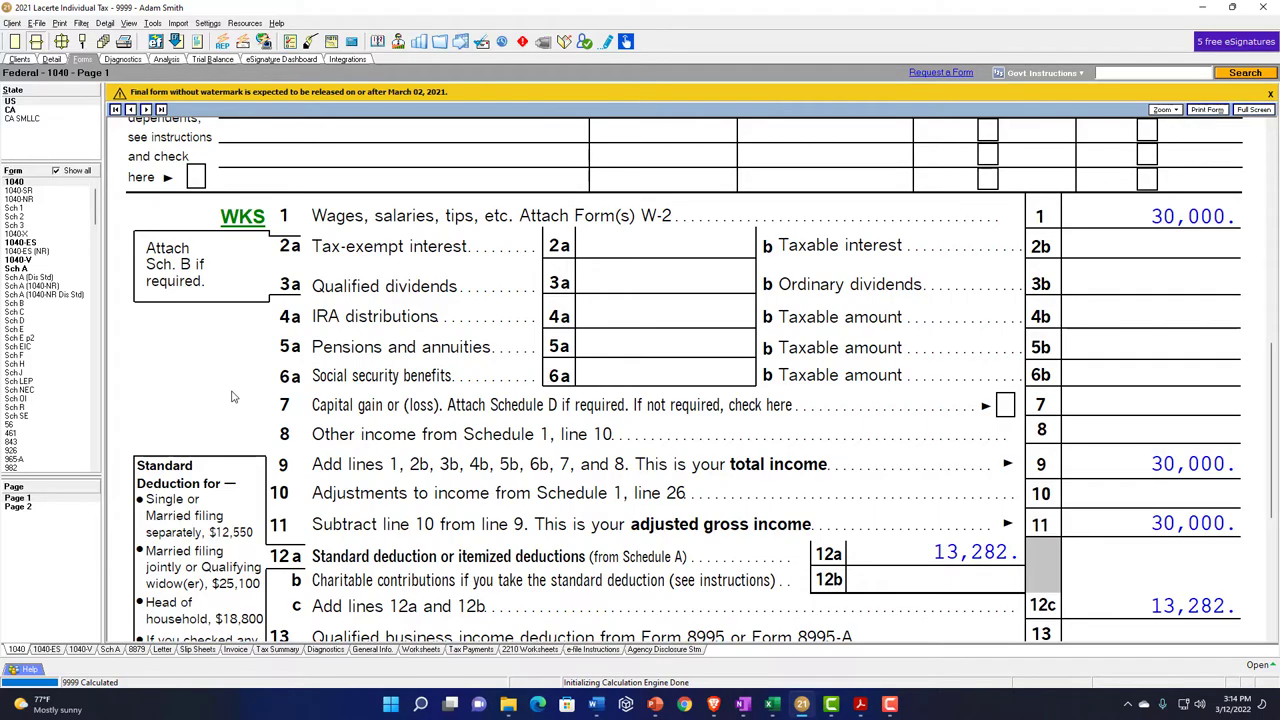
pyautogui.scroll(-2, 745, 449)
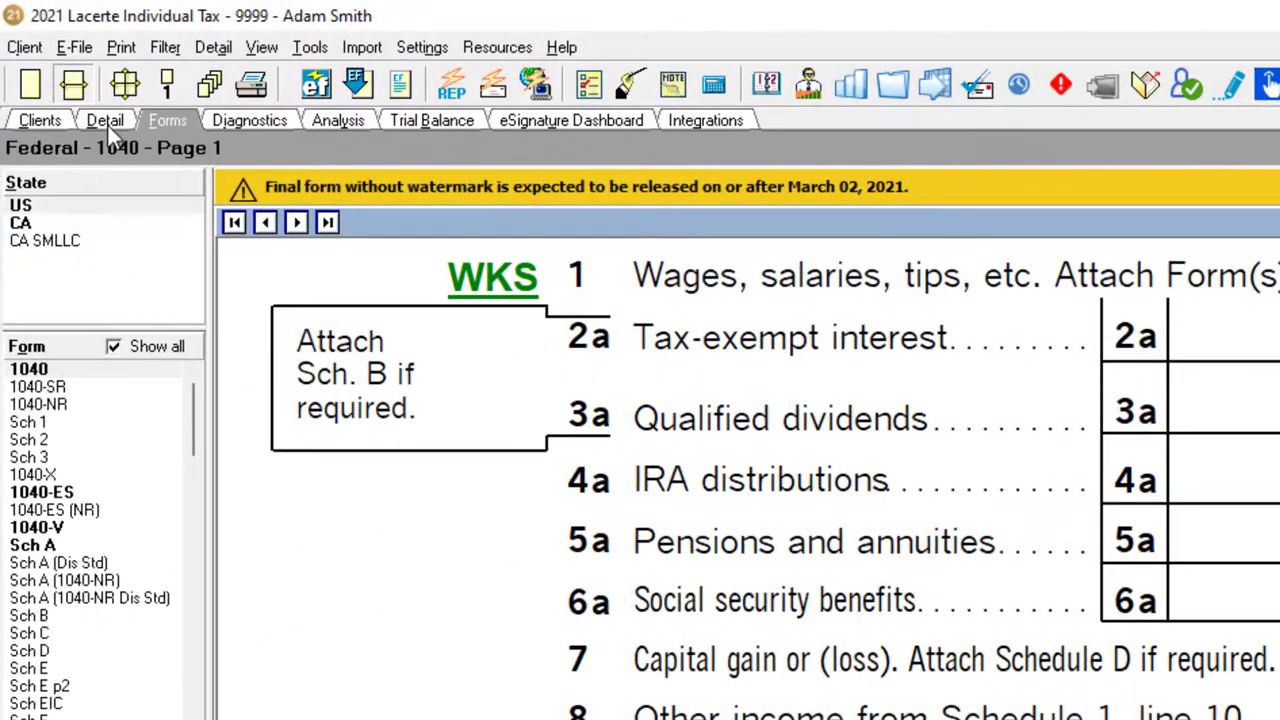
# Change the filing status to Married filing jointly in the Client Information input.
pyautogui.click(51, 60)
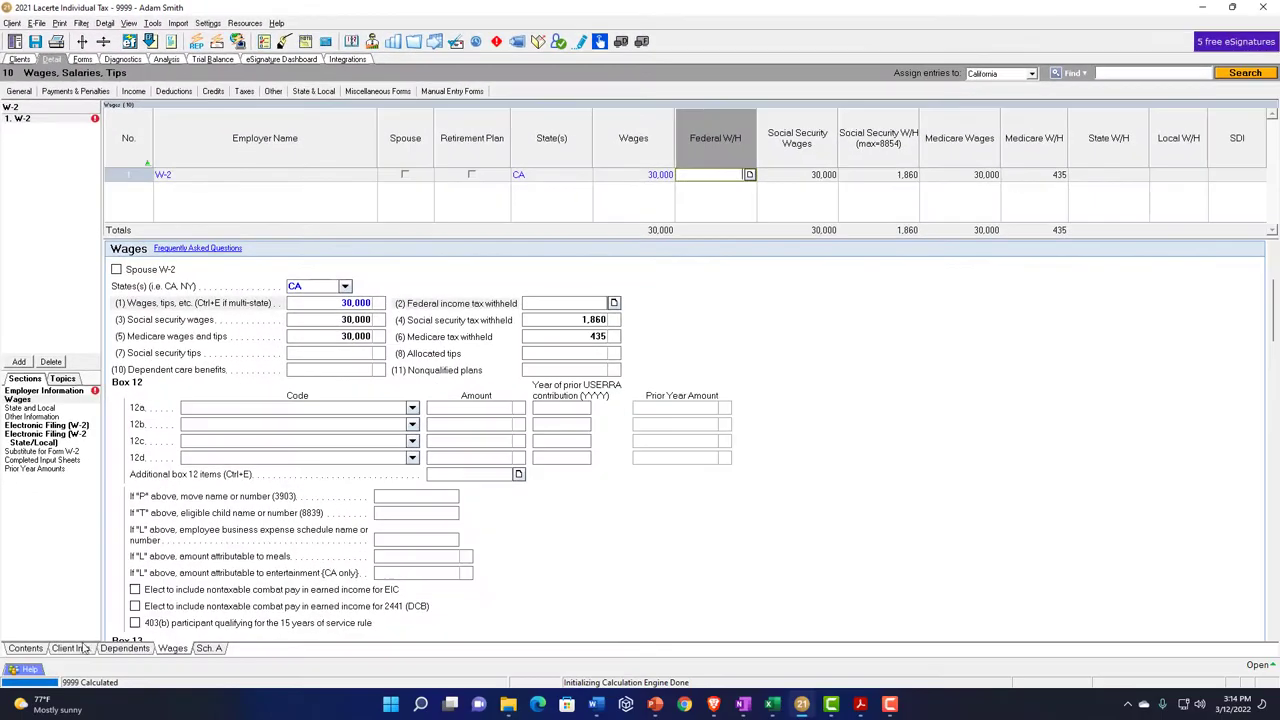
pyautogui.click(83, 648)
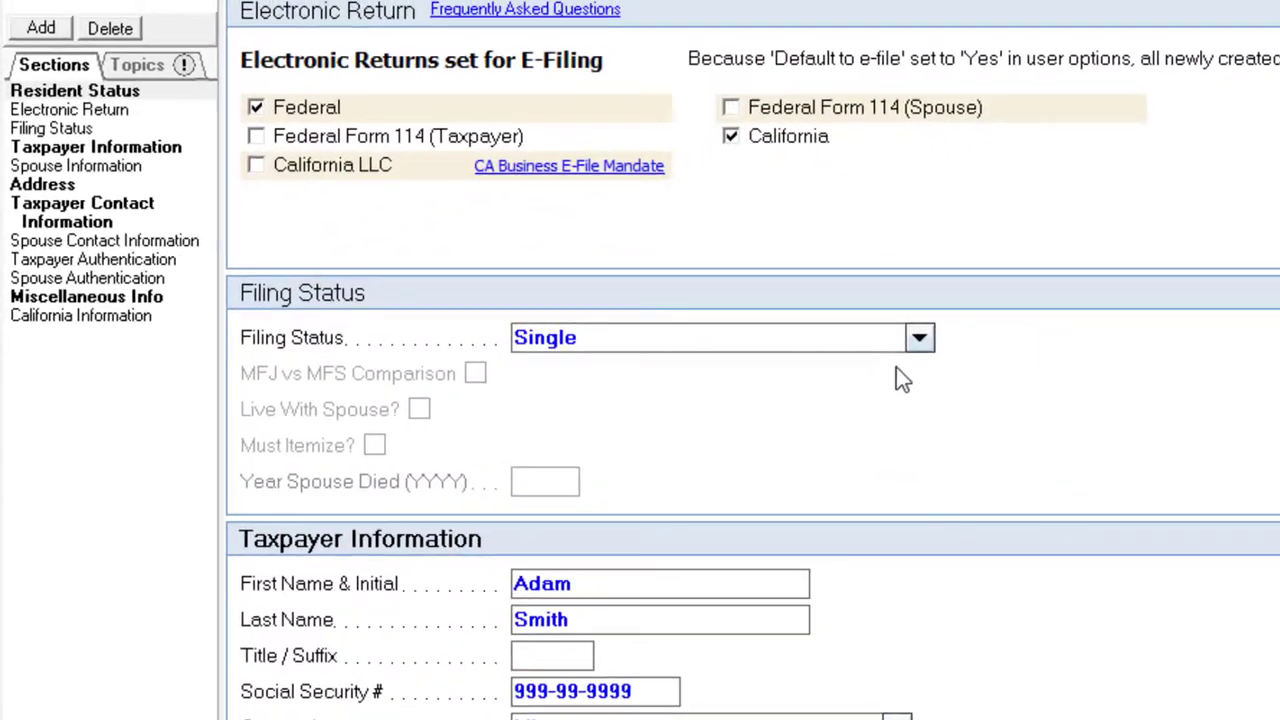
pyautogui.click(430, 349)
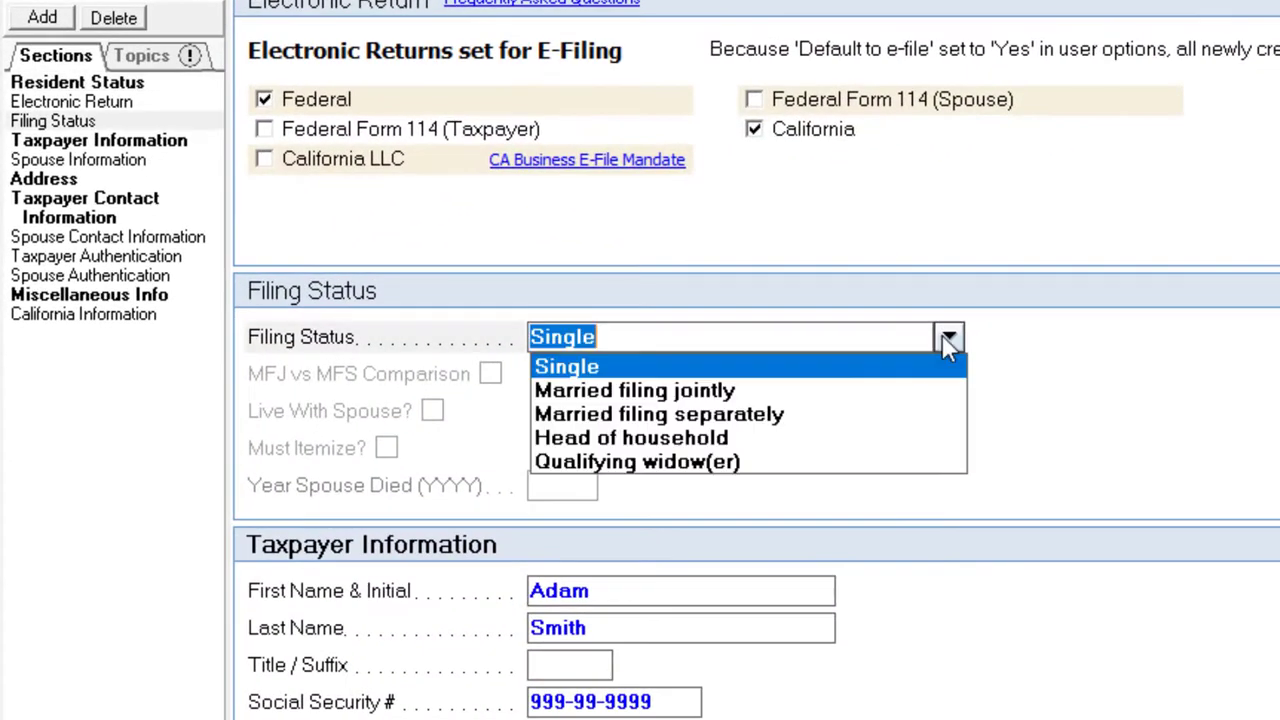
pyautogui.click(778, 392)
pyautogui.scroll(-3, 946, 486)
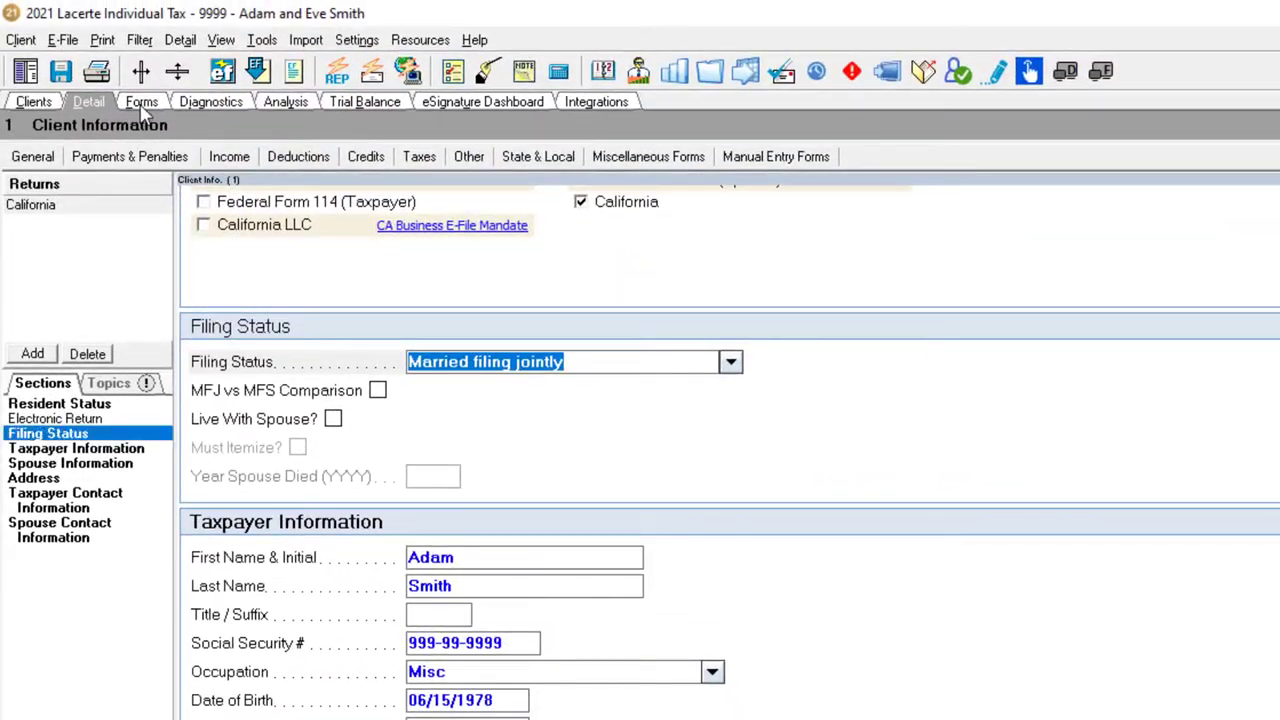
# Compare the filing status, income and deduction lines on Form 1040 page 1 with the itemized deductions on Schedule A.
pyautogui.click(141, 102)
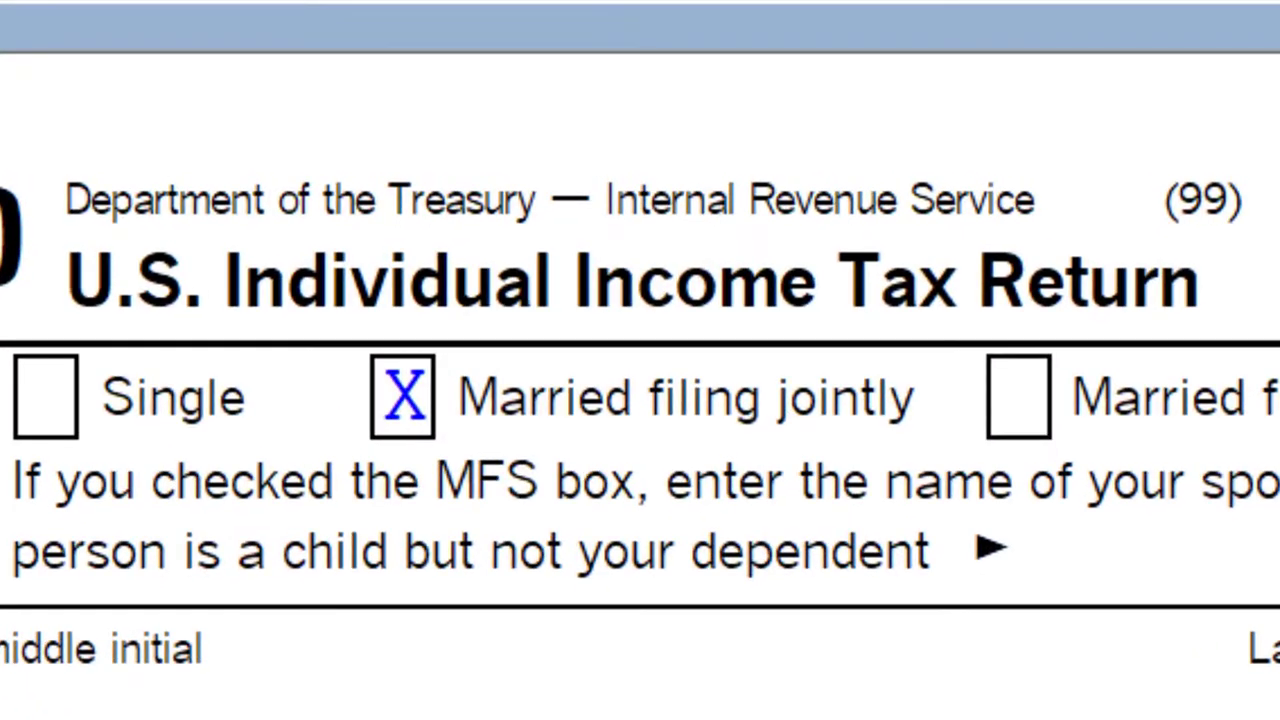
pyautogui.scroll(-10, 640, 500)
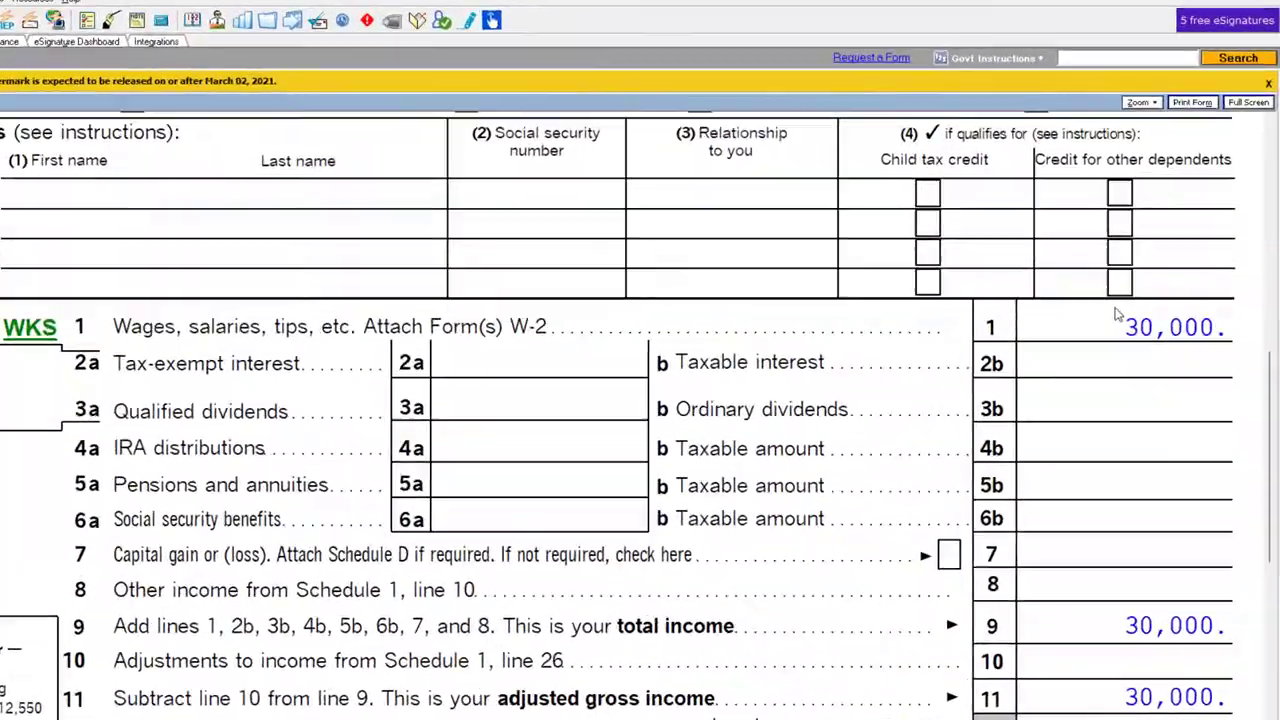
pyautogui.scroll(-5, 1117, 314)
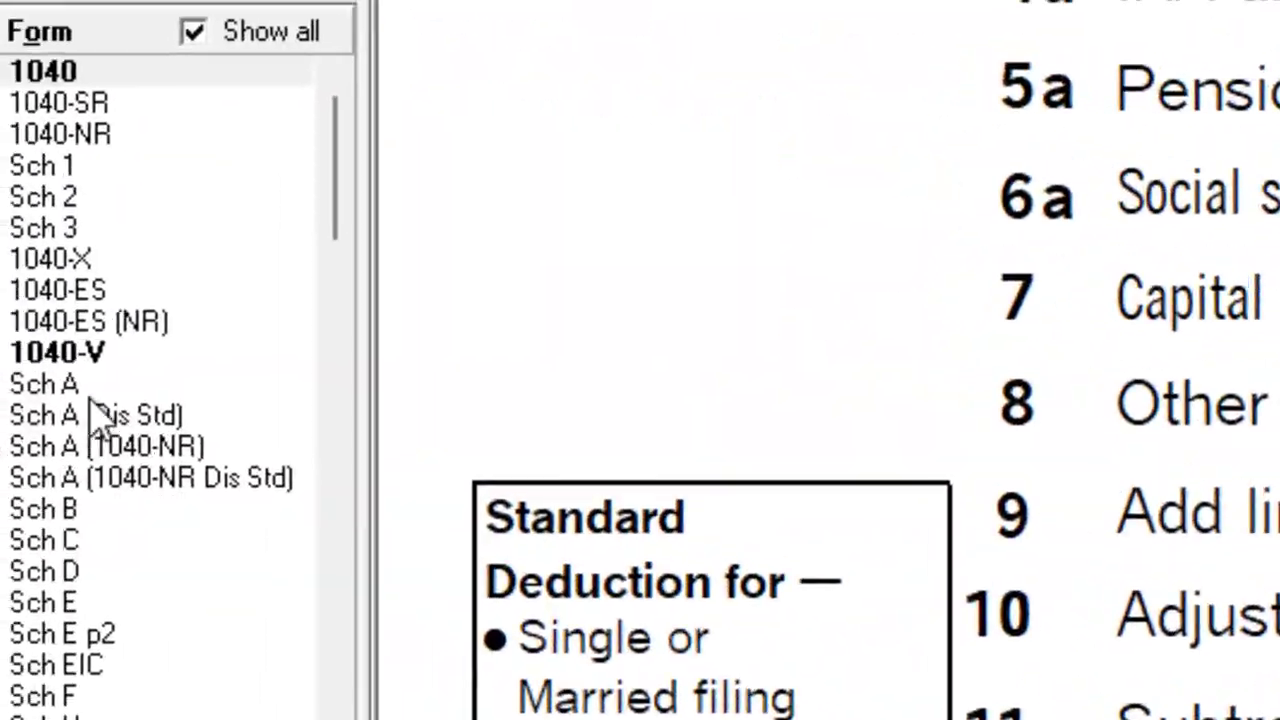
pyautogui.doubleClick(86, 388)
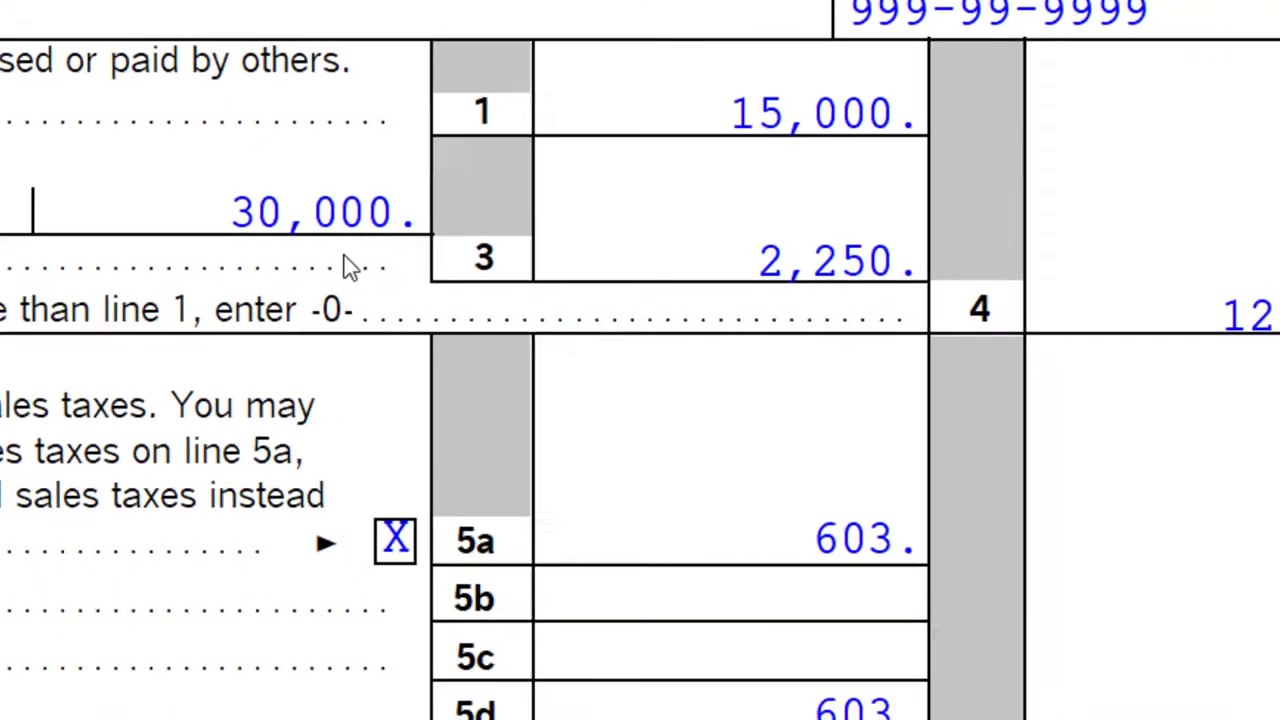
pyautogui.scroll(-18, 298, 228)
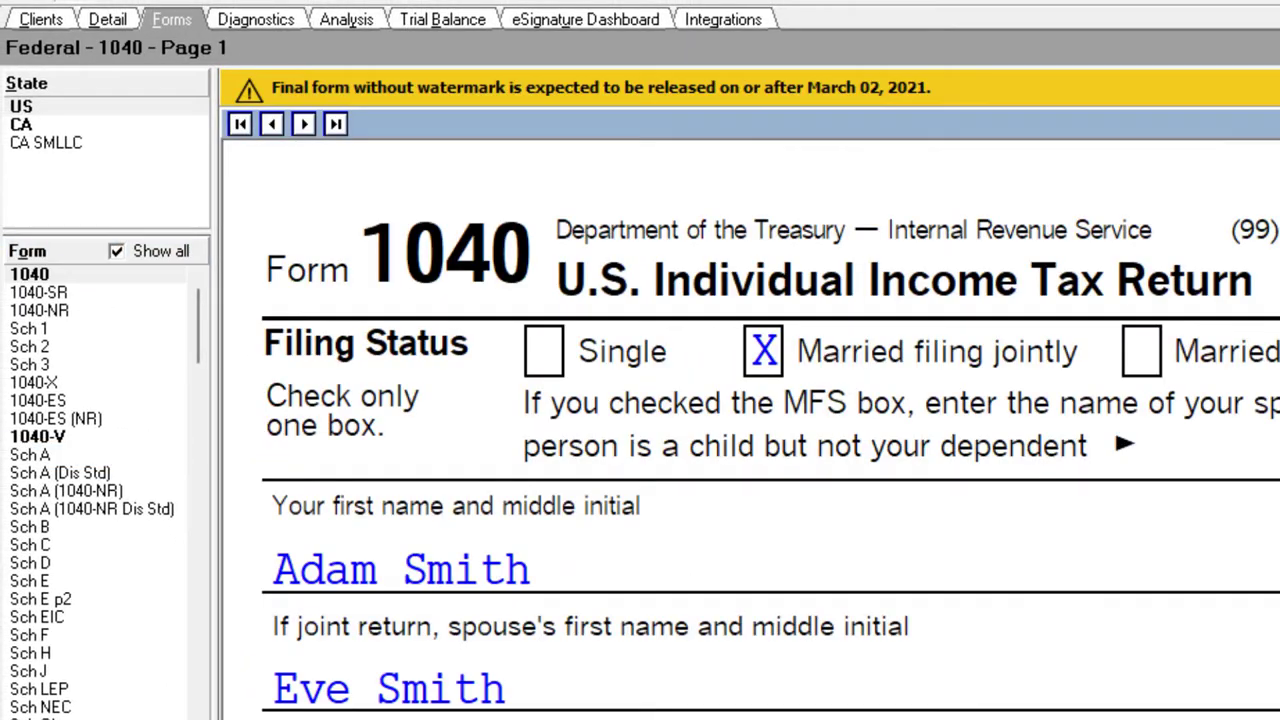
pyautogui.scroll(-5, 1148, 688)
pyautogui.scroll(-8, 1148, 688)
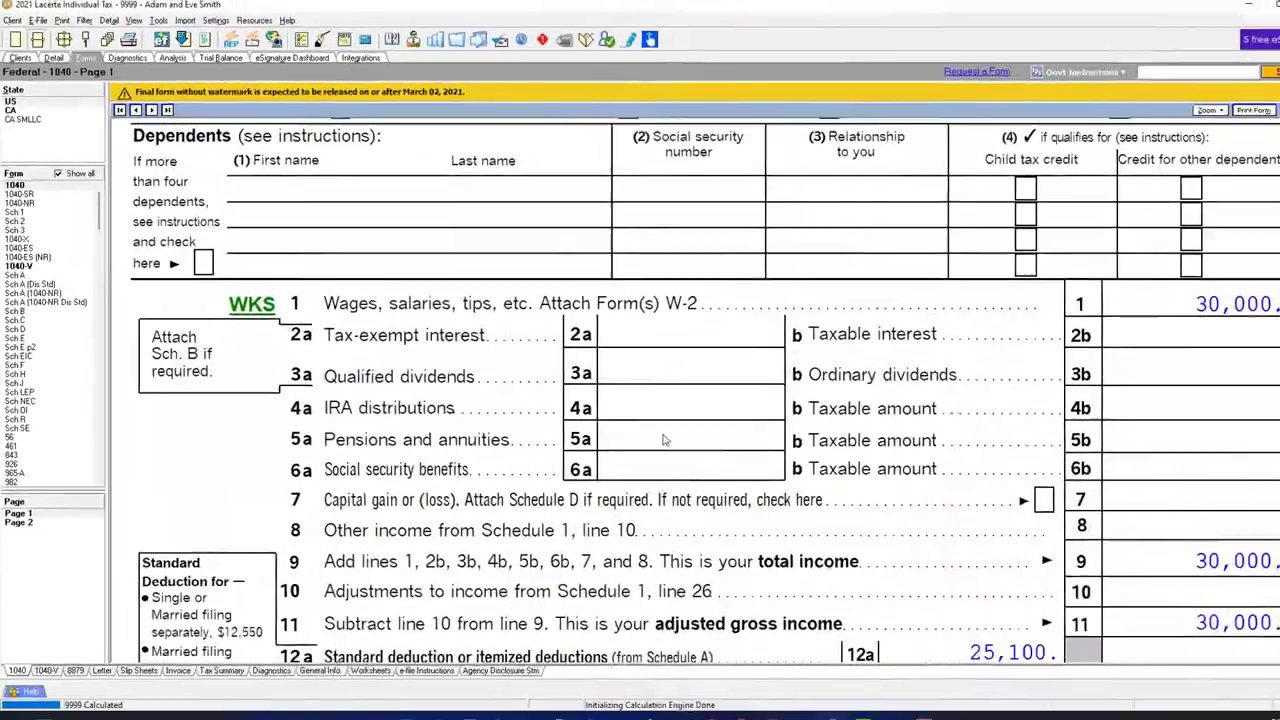
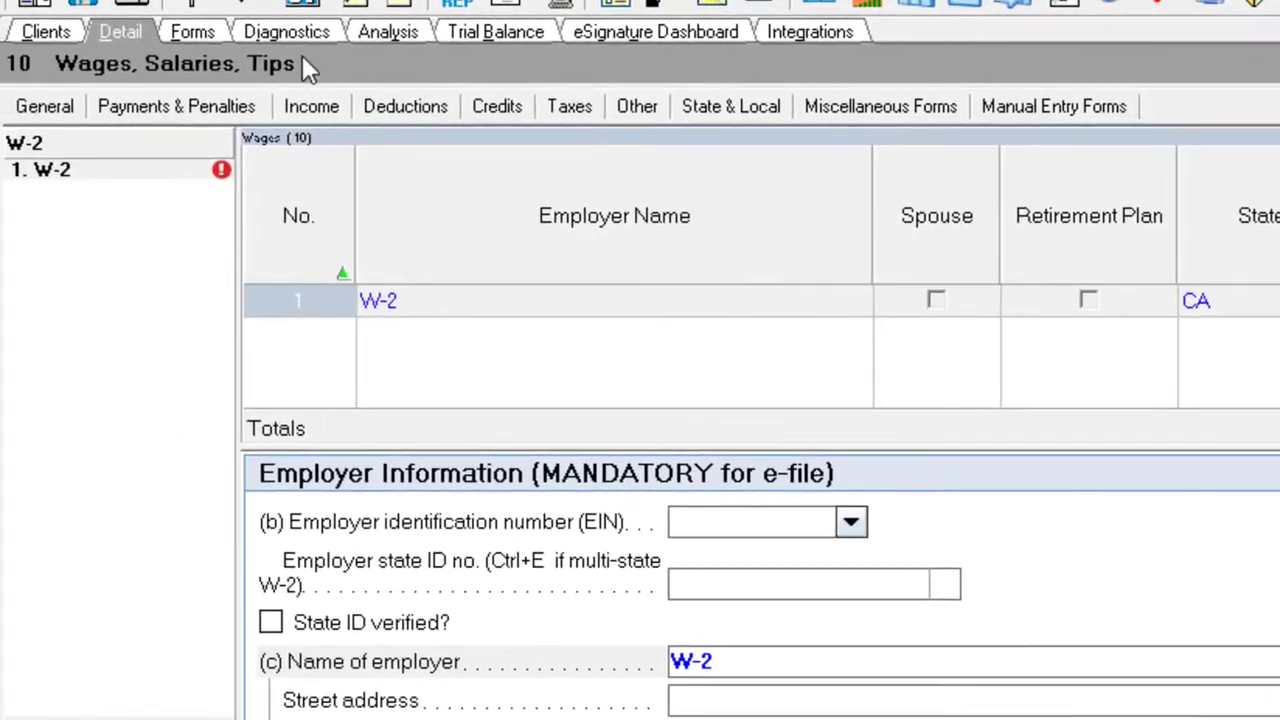
# Check the wages, adjusted gross income, line 12a deduction and taxable income on Form 1040 page 1.
pyautogui.click(213, 36)
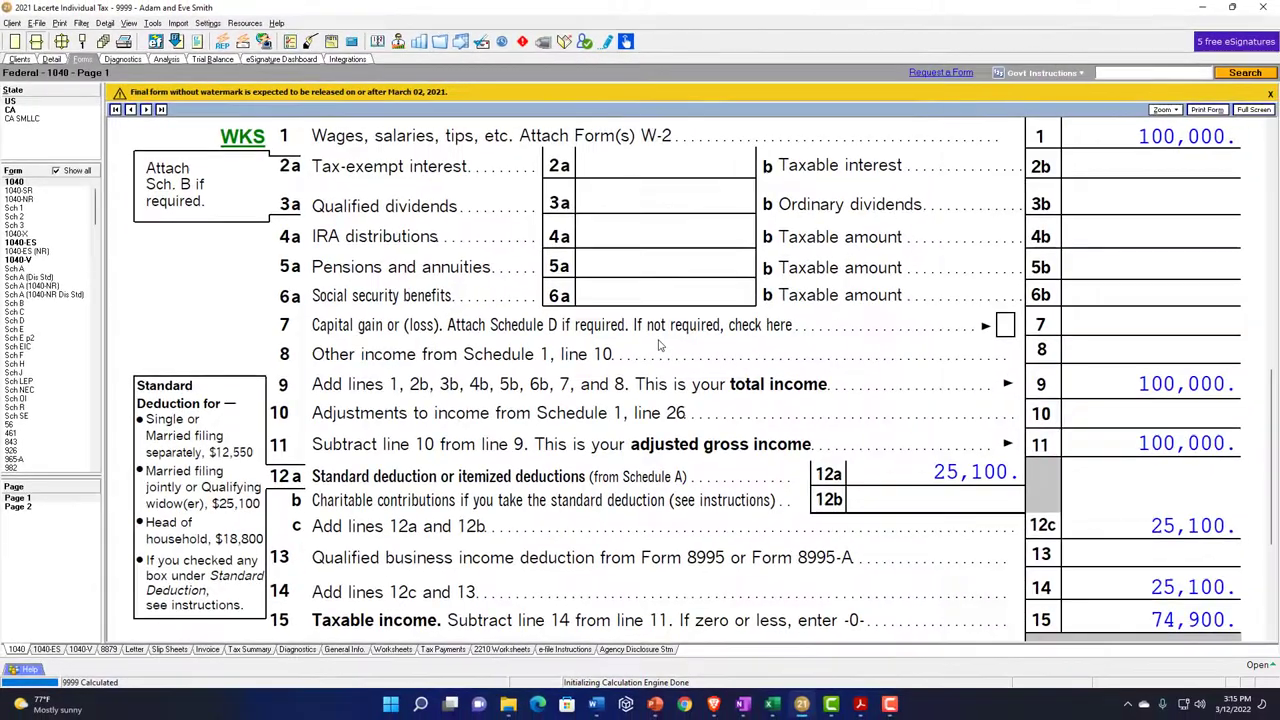
pyautogui.scroll(10, 659, 345)
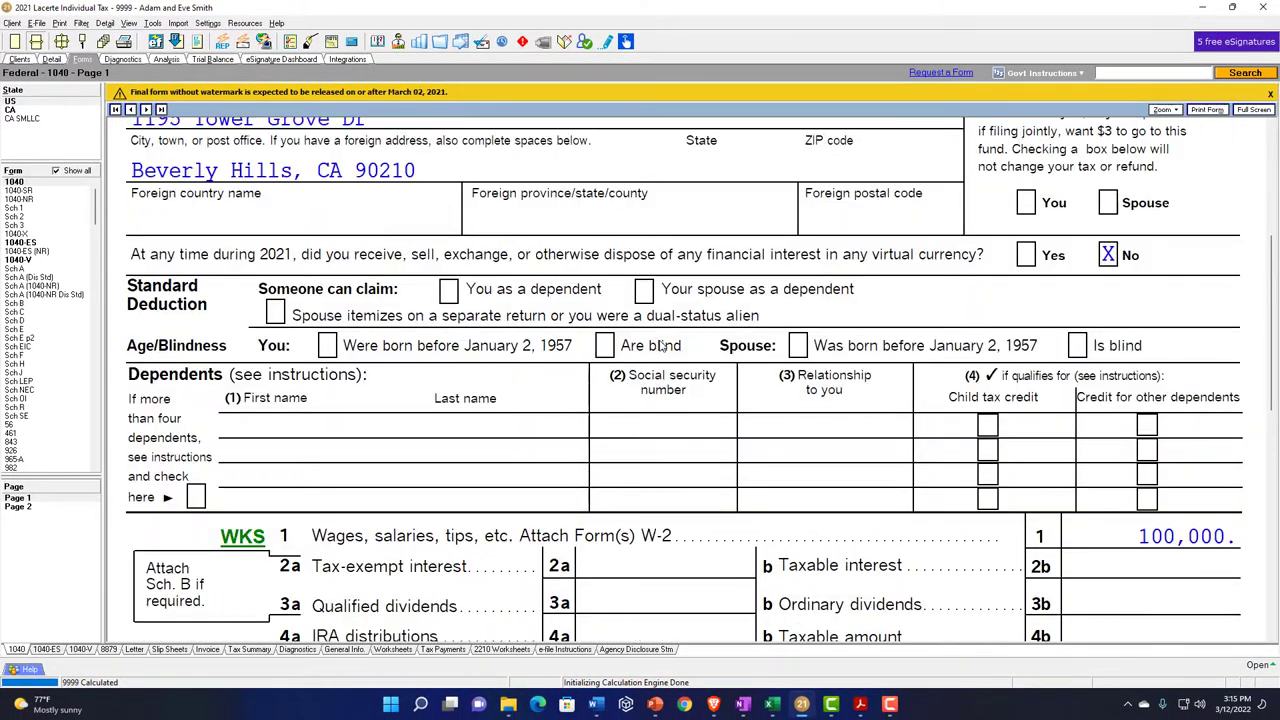
pyautogui.scroll(-10, 659, 345)
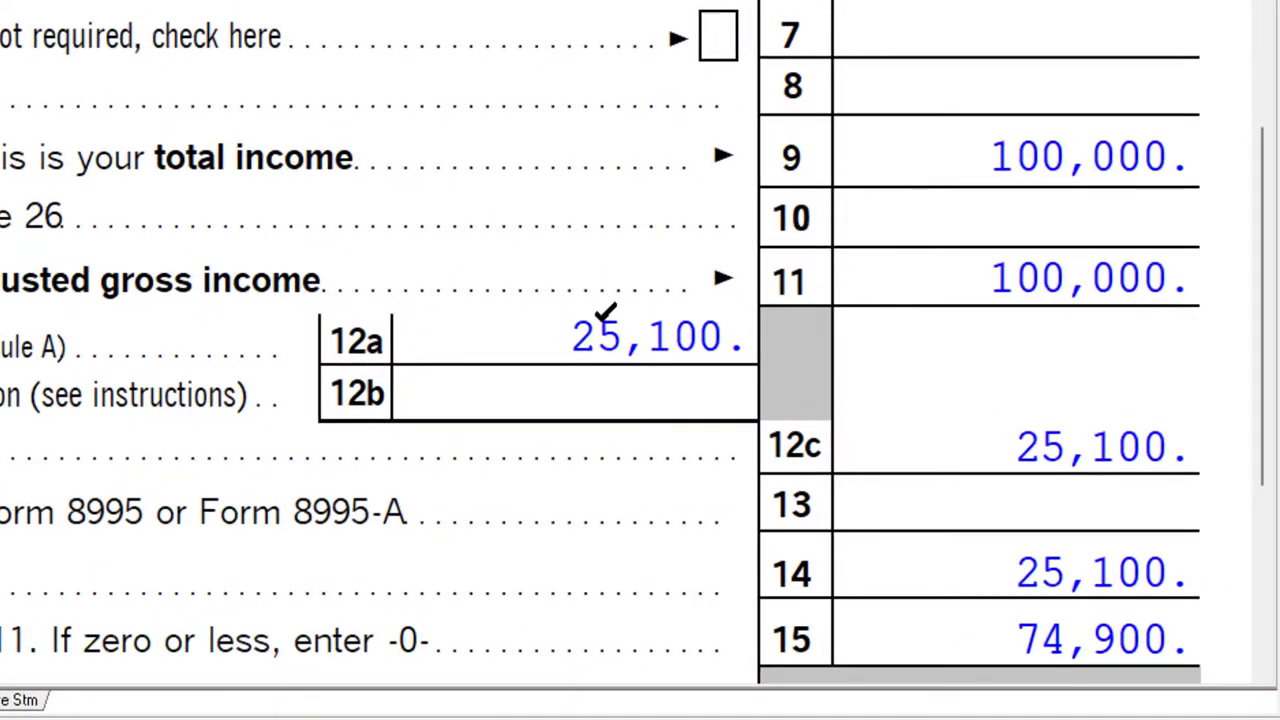
pyautogui.scroll(3, 607, 312)
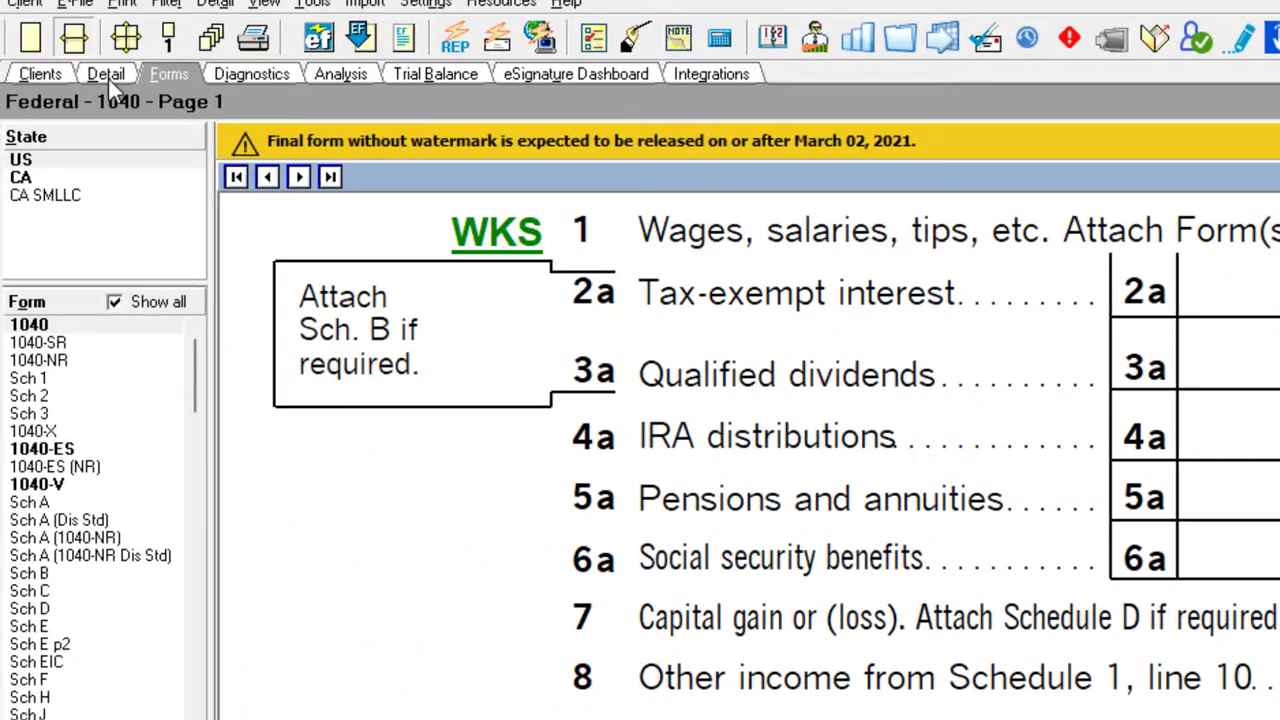
# Enter 7,000 of home mortgage interest and points on Form 1098 in the interest section of the itemized deductions.
pyautogui.click(108, 78)
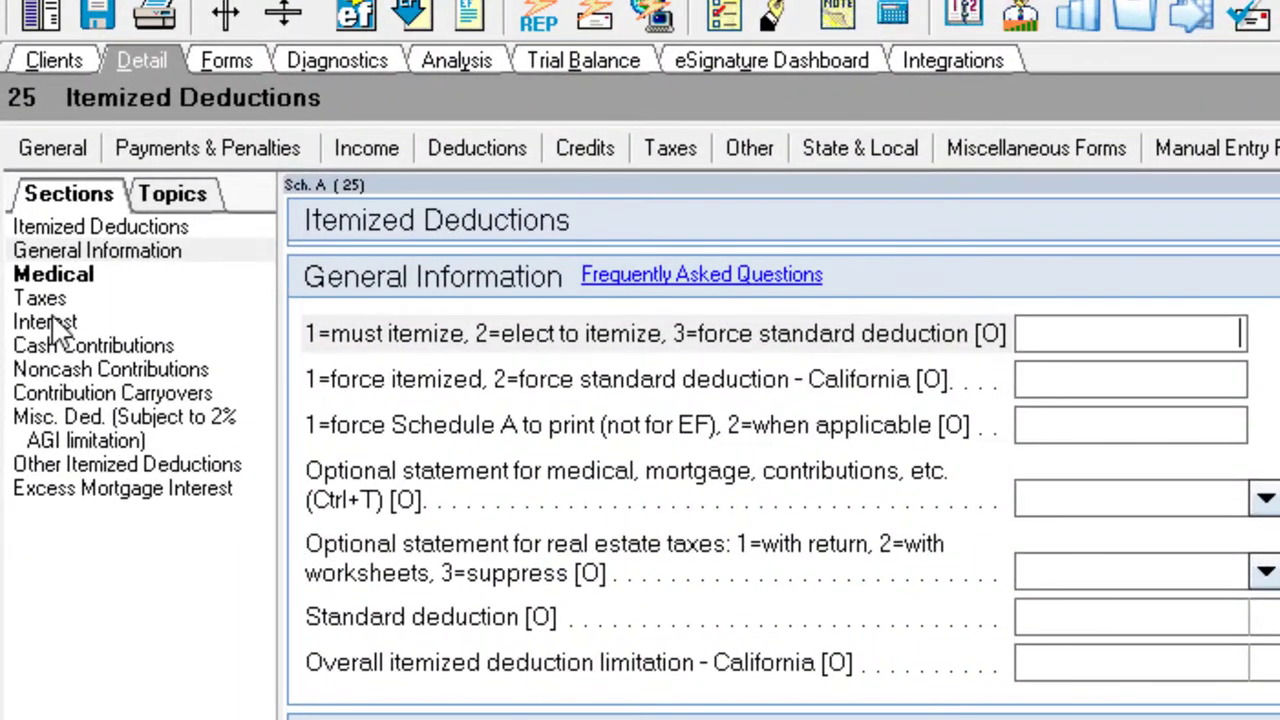
pyautogui.click(19, 132)
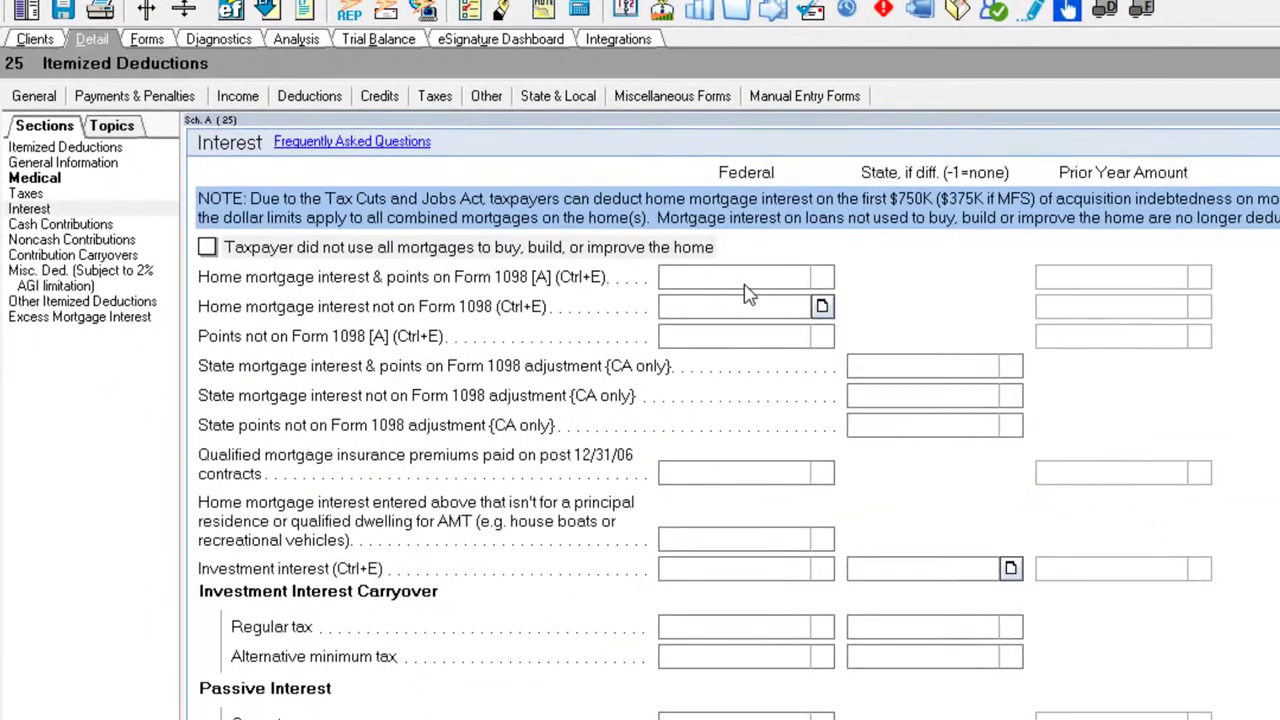
pyautogui.click(1147, 432)
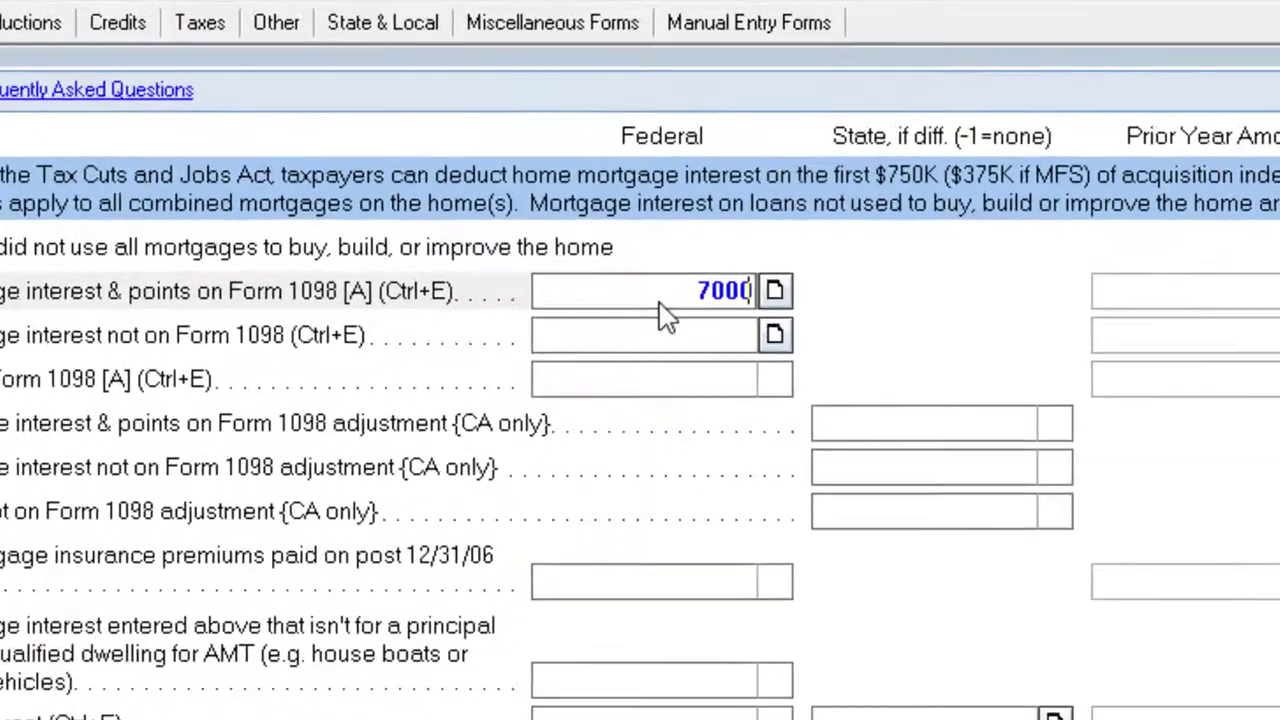
pyautogui.press('Tab')
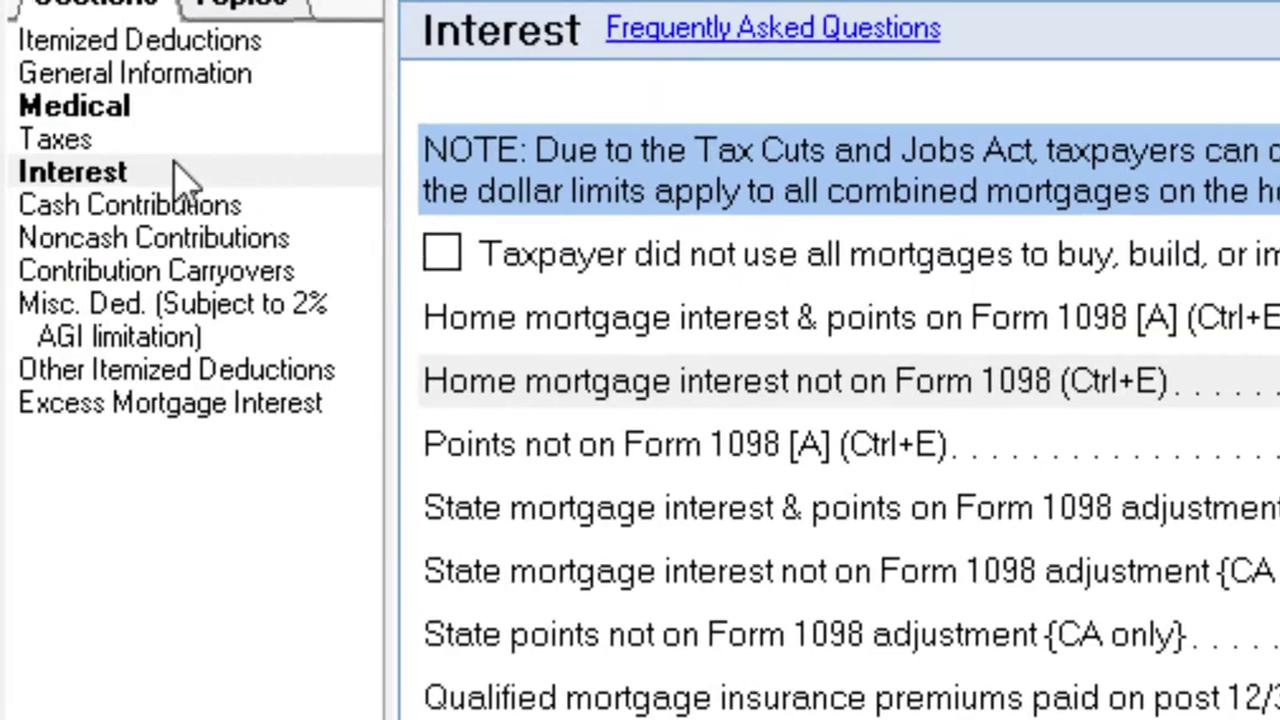
# Enter 6,000 of real estate taxes for the principal residence in the itemized deductions and check Form 1040 page 1.
pyautogui.click(137, 150)
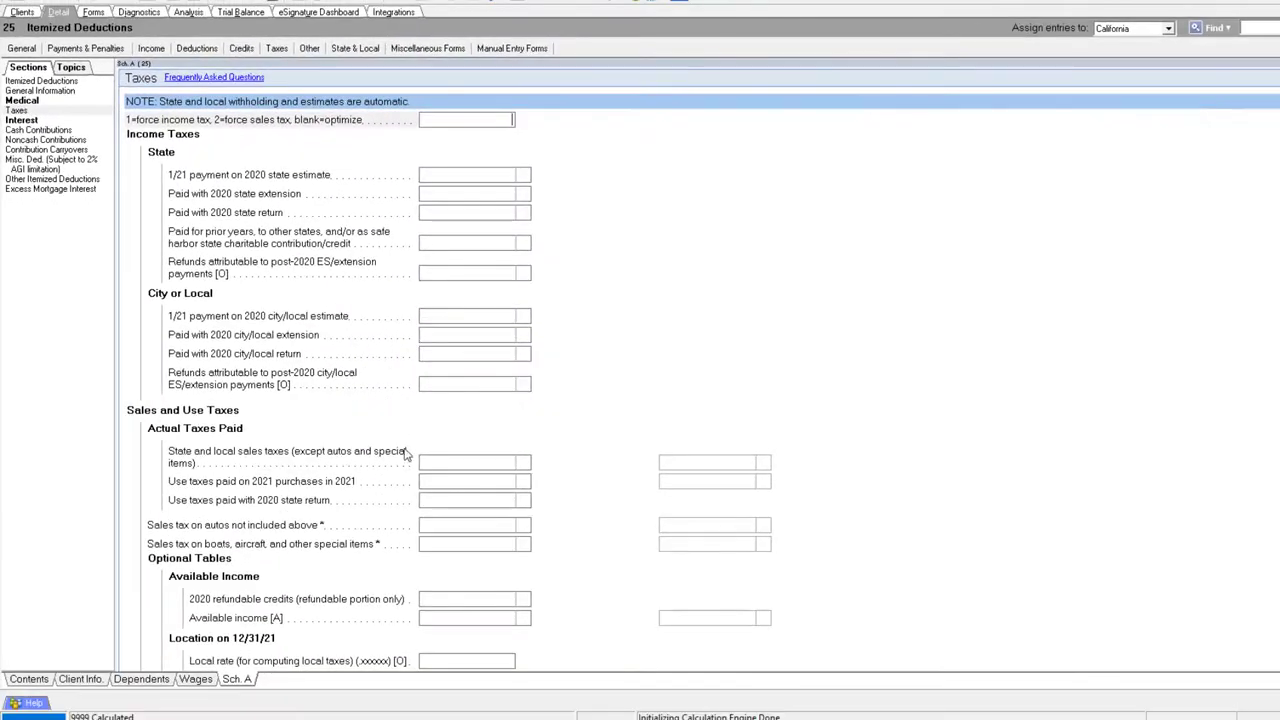
pyautogui.scroll(-5, 588, 630)
pyautogui.scroll(-3, 415, 477)
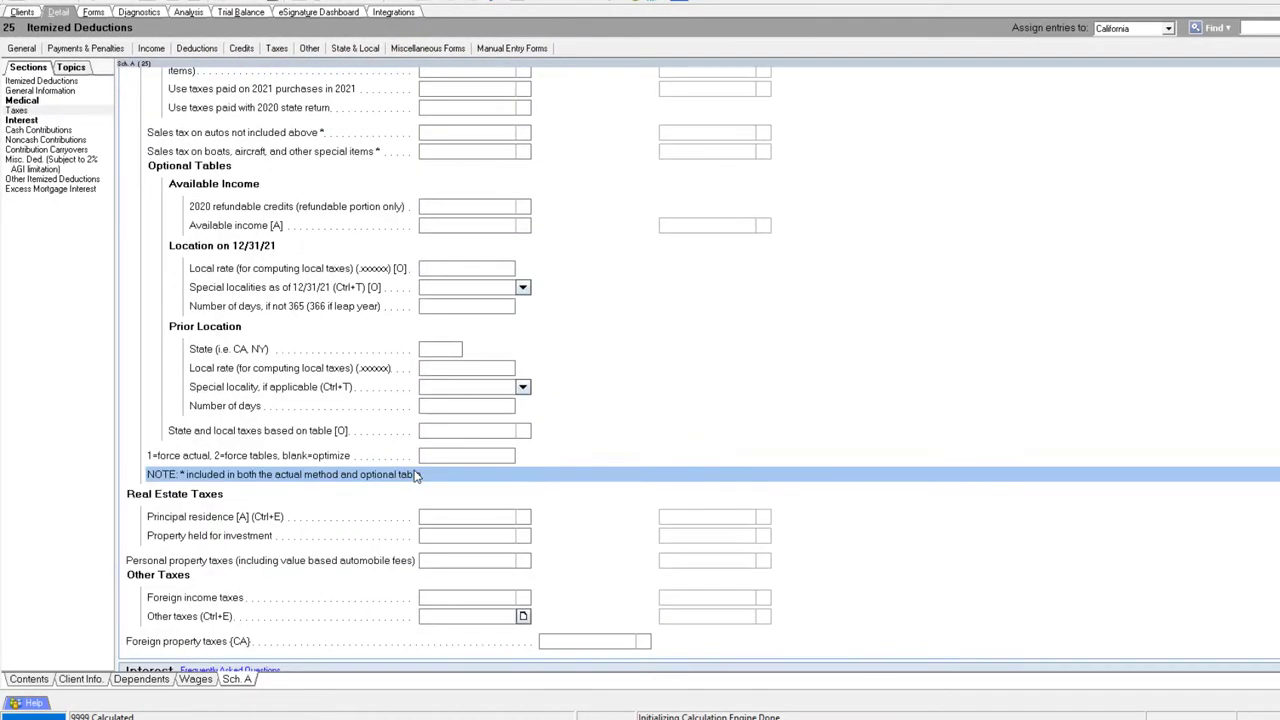
pyautogui.click(466, 444)
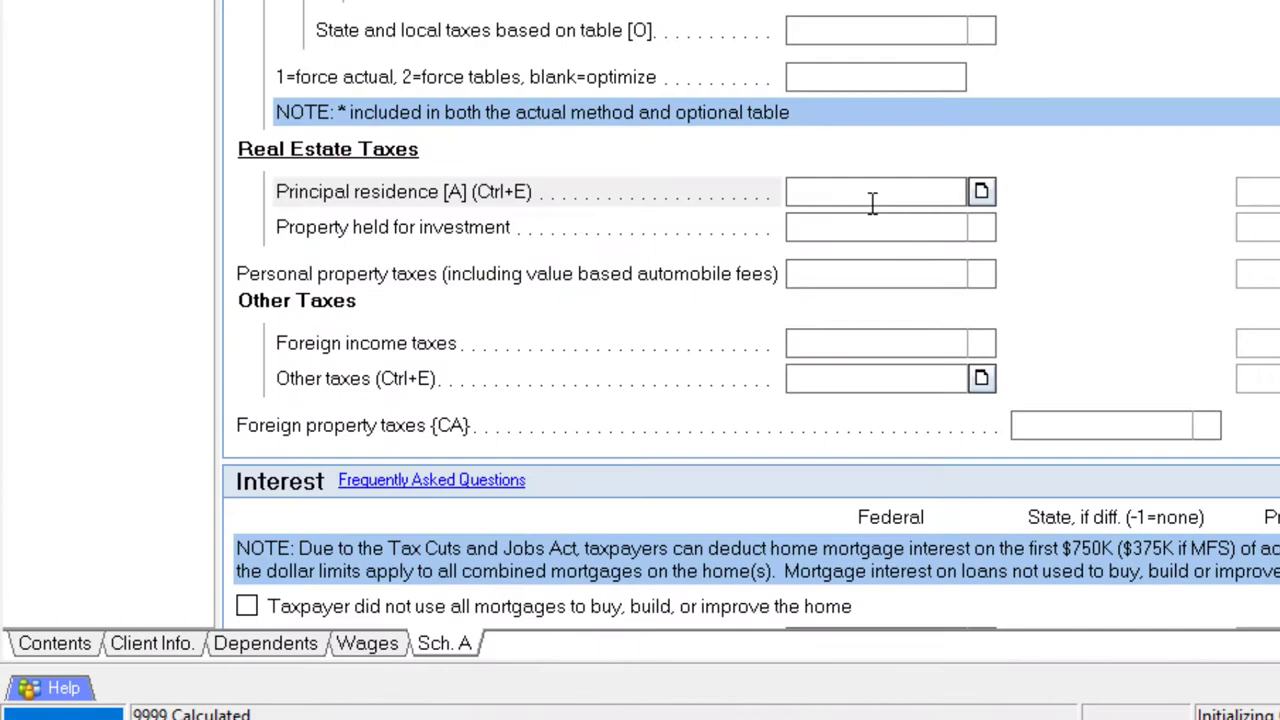
pyautogui.write('6000')
pyautogui.press('Tab')
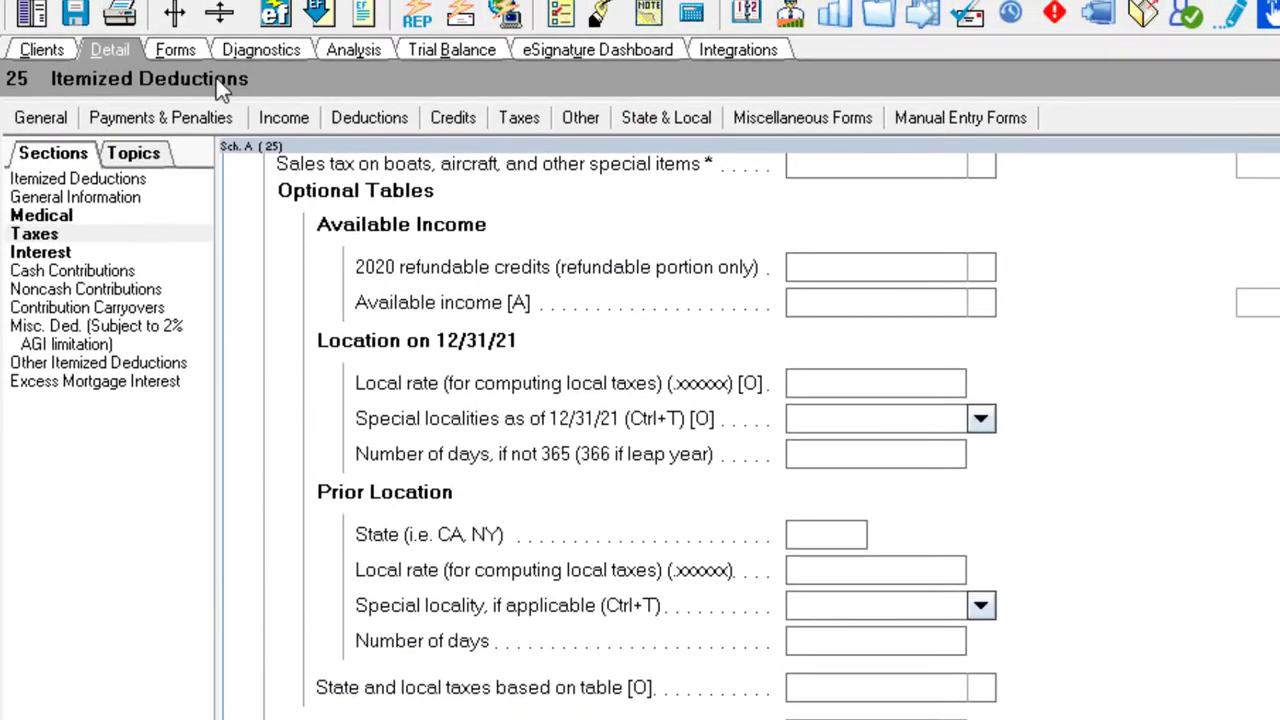
pyautogui.click(176, 50)
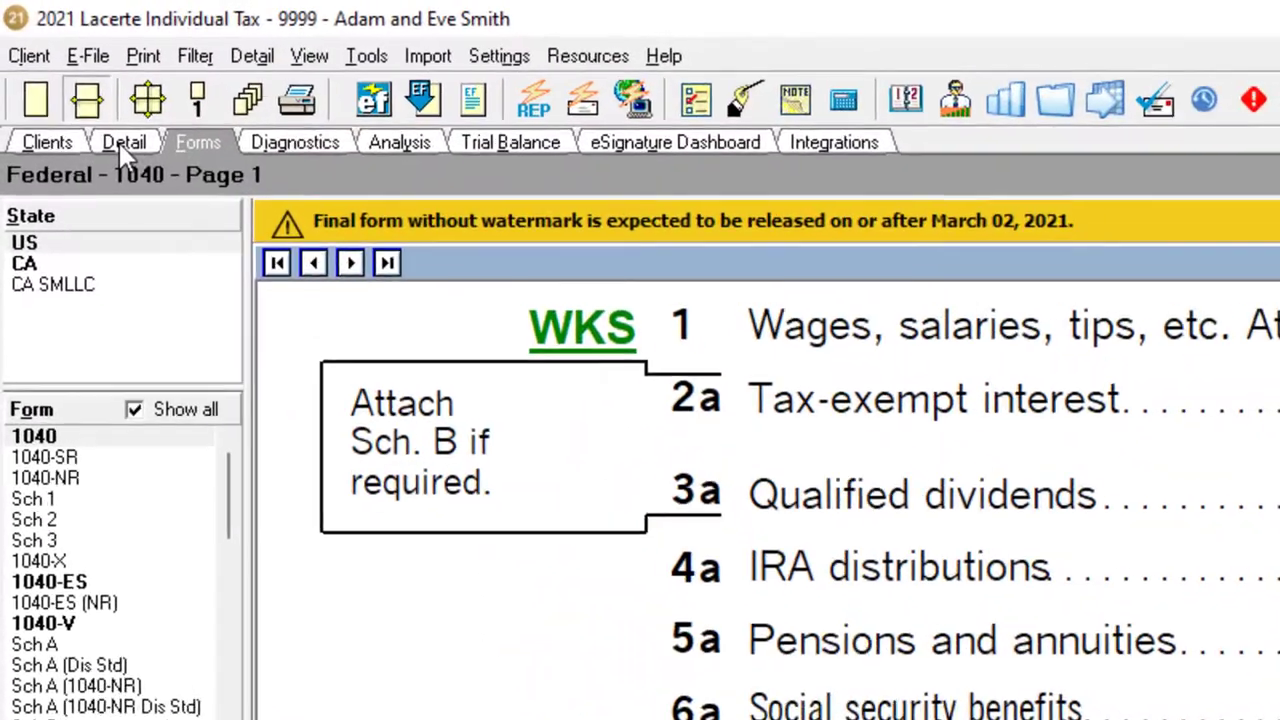
# Set the home mortgage interest and points on Form 1098 to 12,000 in the itemized deductions interest section.
pyautogui.click(52, 59)
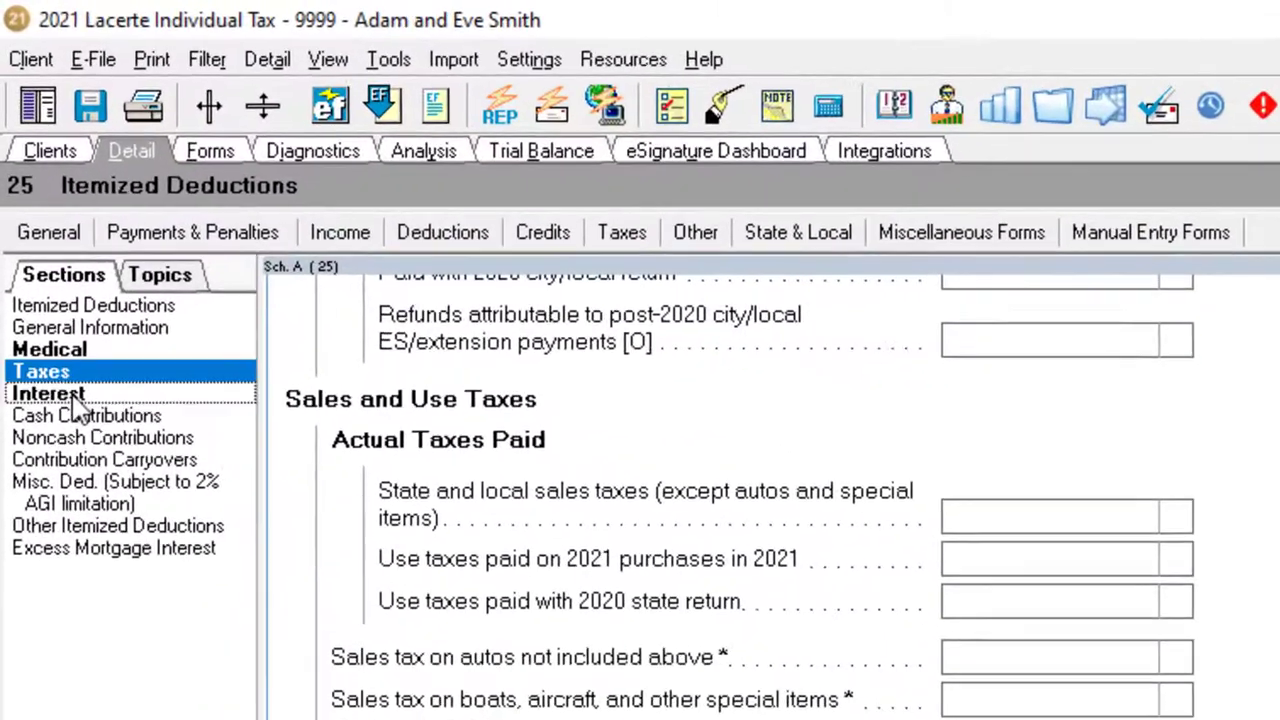
pyautogui.click(74, 399)
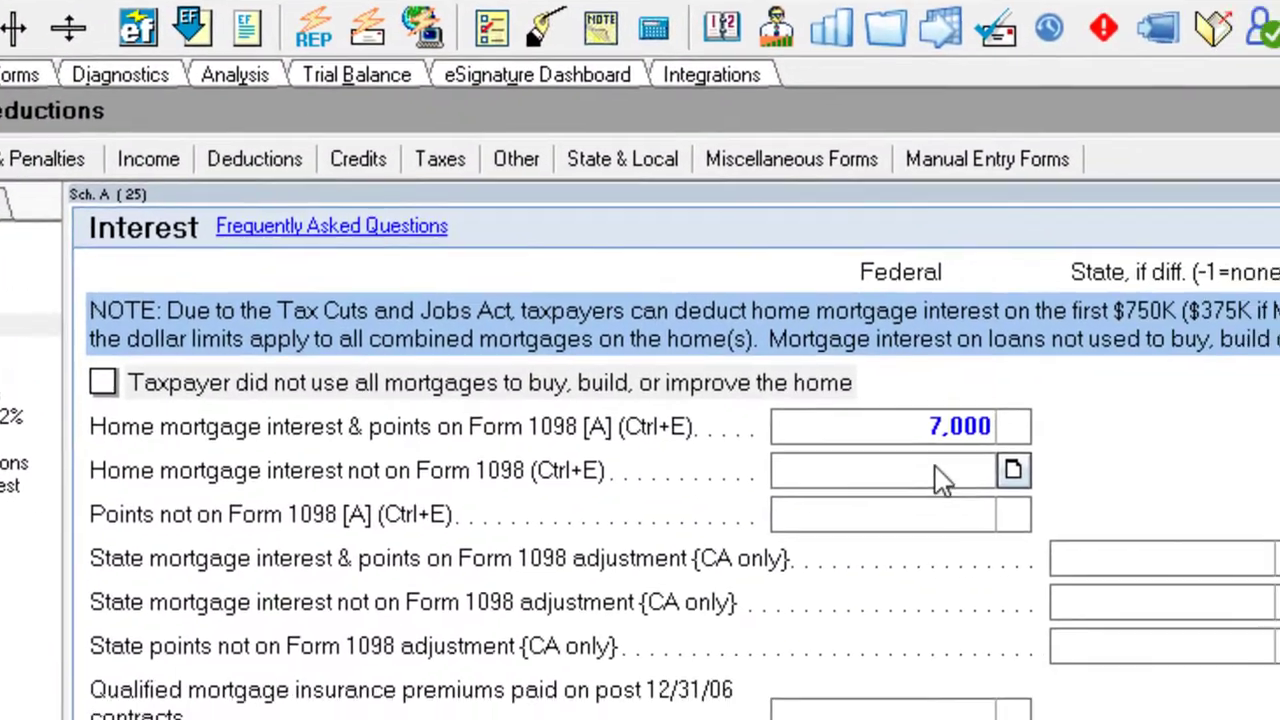
pyautogui.click(1056, 505)
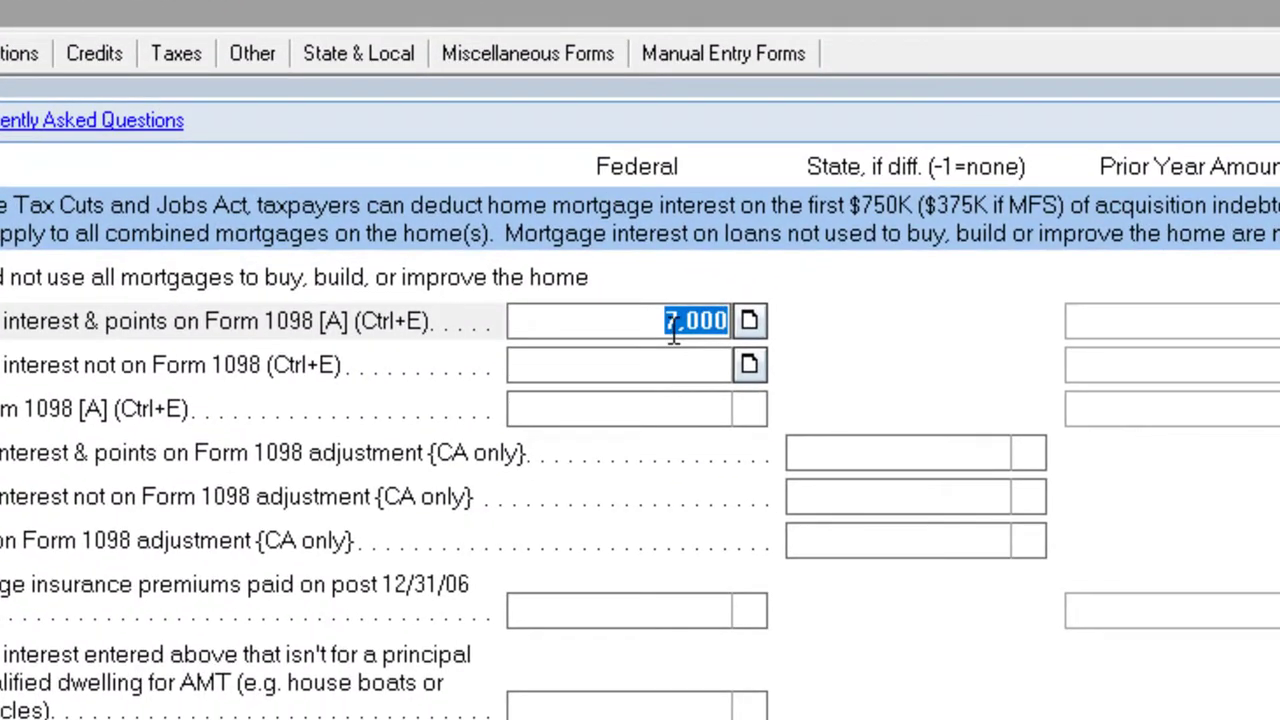
pyautogui.write('12000')
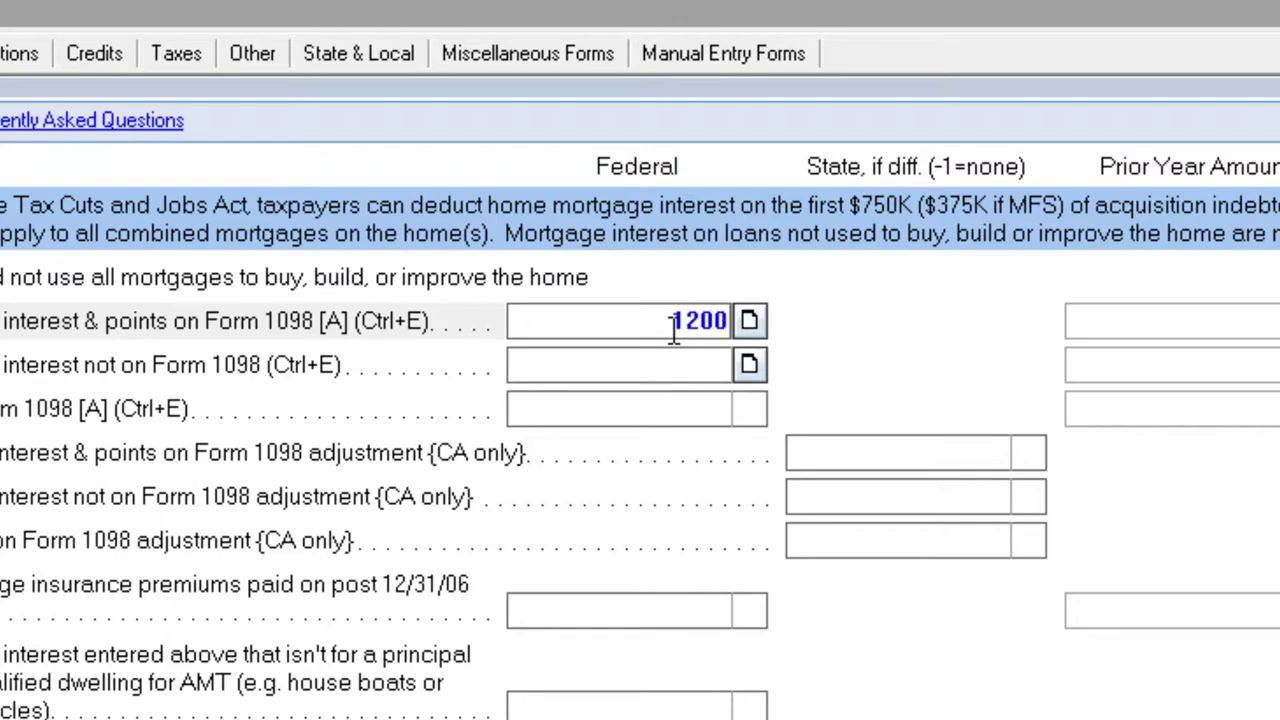
pyautogui.press('Tab')
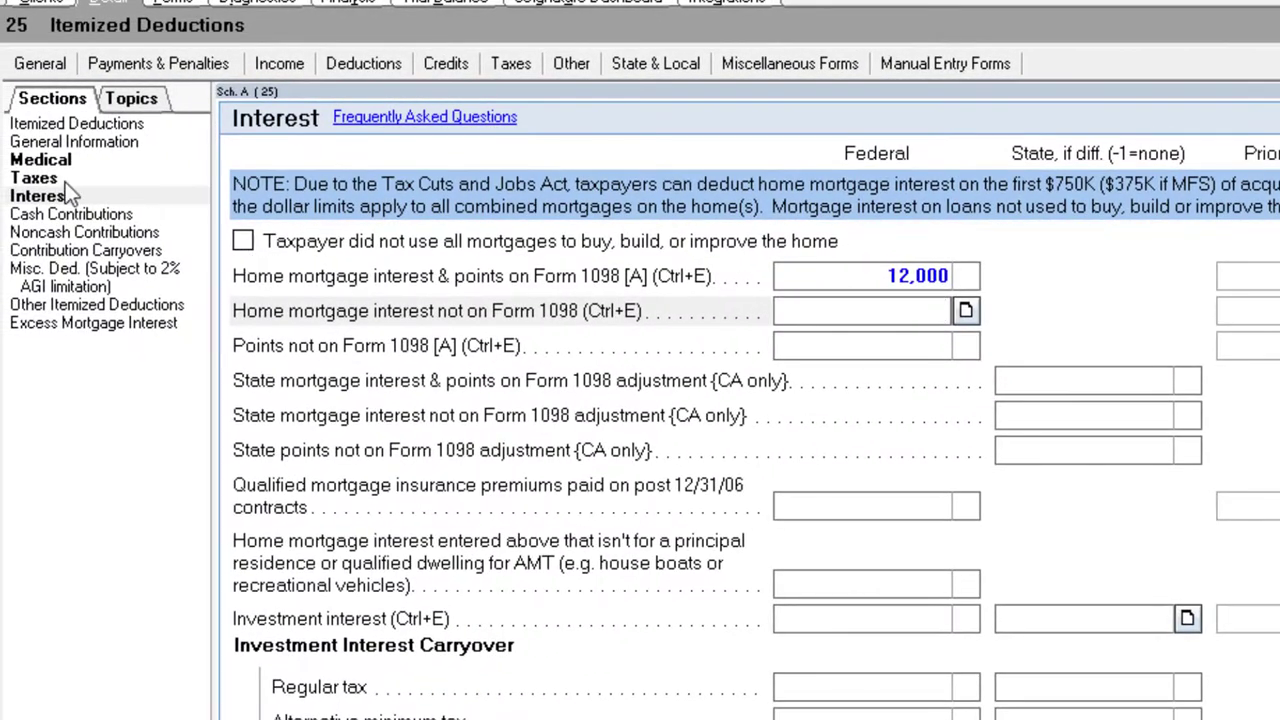
# Set the real estate taxes for the principal residence to 7,500 and check line 12a on Form 1040 page 1.
pyautogui.click(65, 182)
pyautogui.scroll(-10, 917, 414)
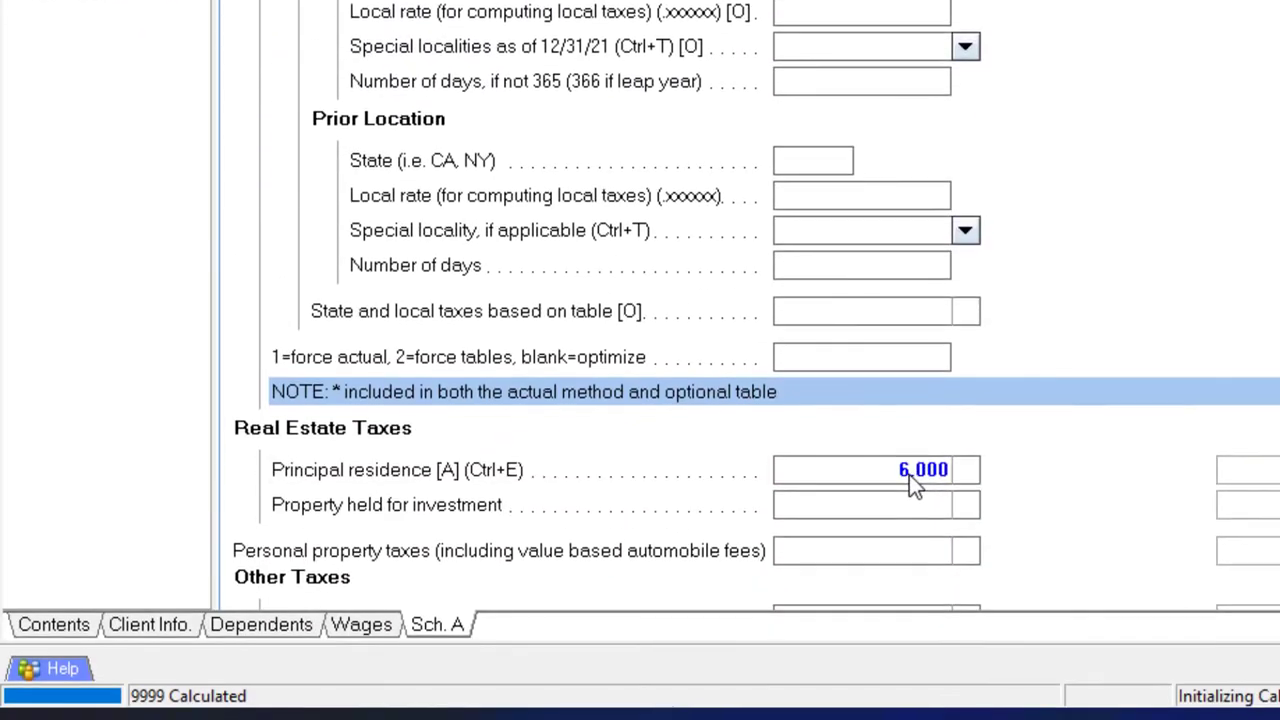
pyautogui.click(909, 474)
pyautogui.write('7500')
pyautogui.press('Tab')
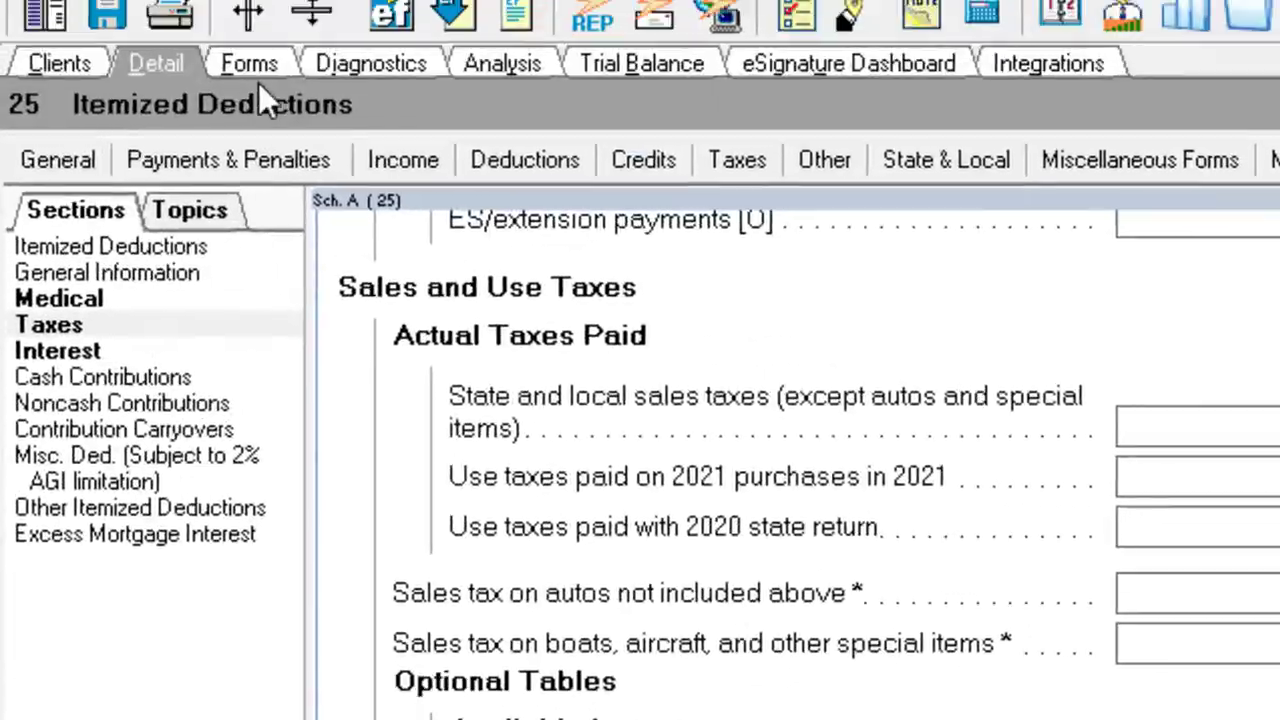
pyautogui.click(252, 70)
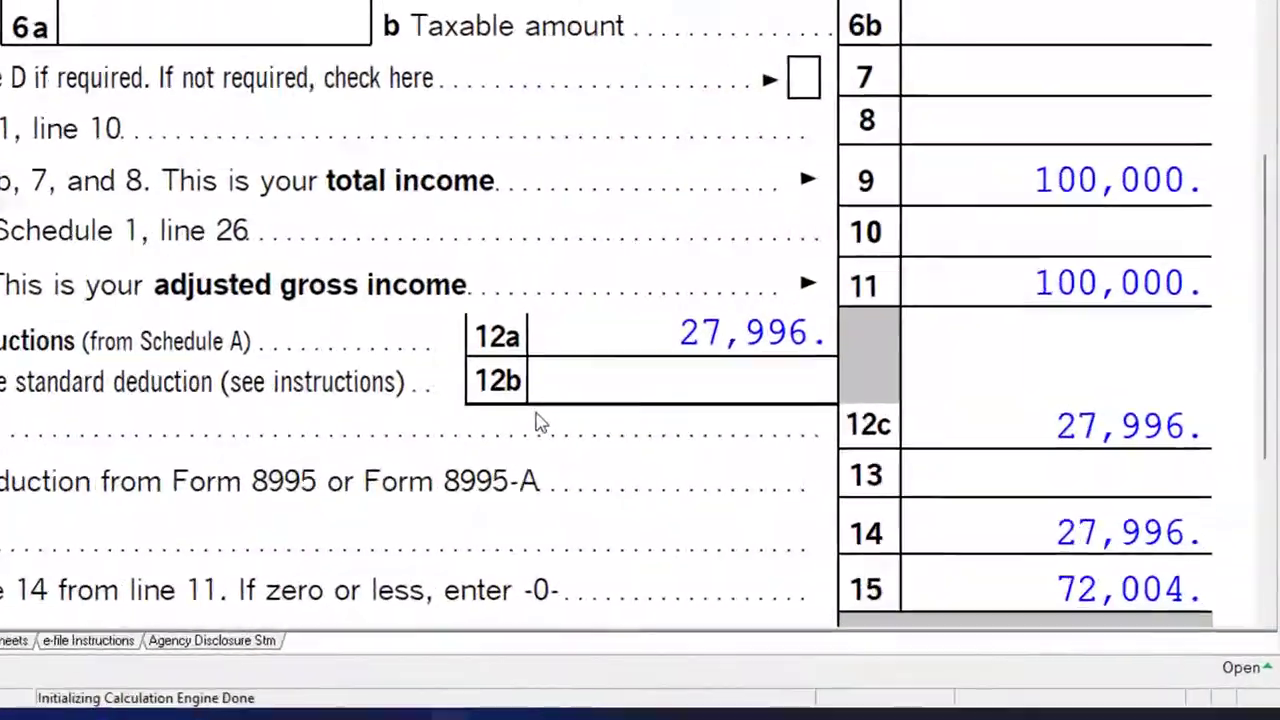
pyautogui.click(605, 336)
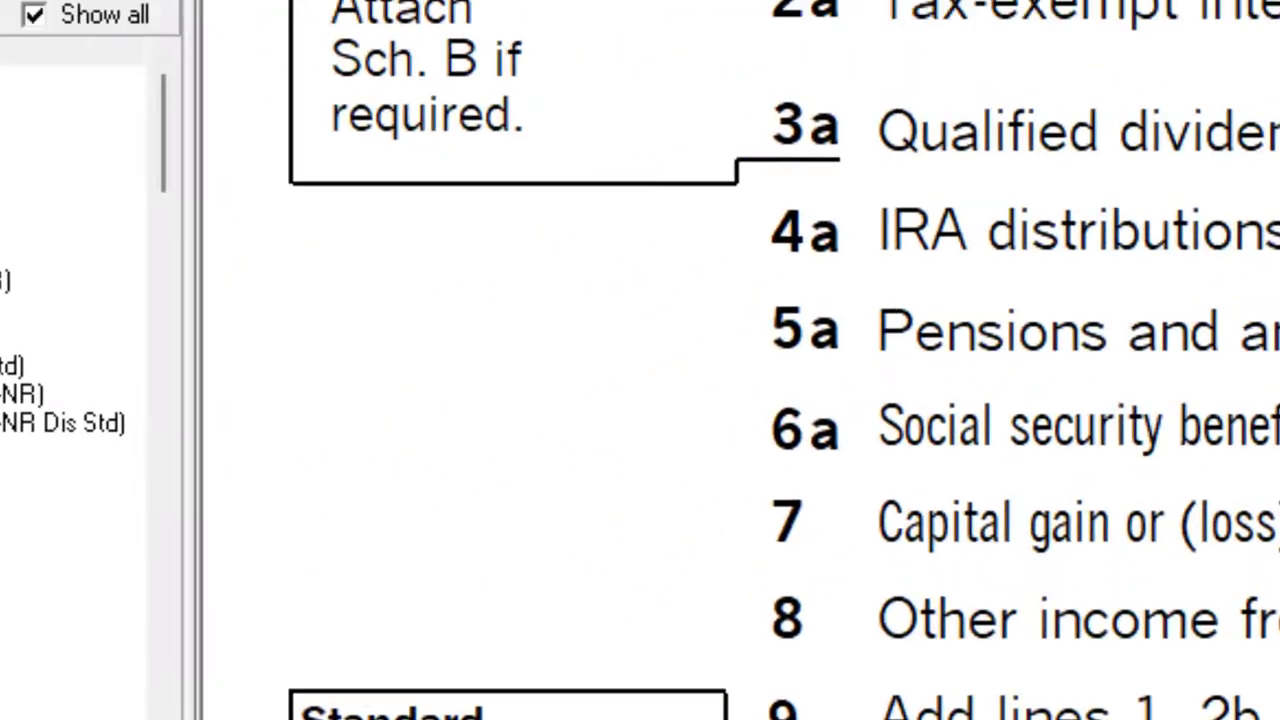
# Review the medical, taxes paid and mortgage interest lines on Schedule A and compare them with the deduction on Form 1040 page 1.
pyautogui.click(60, 397)
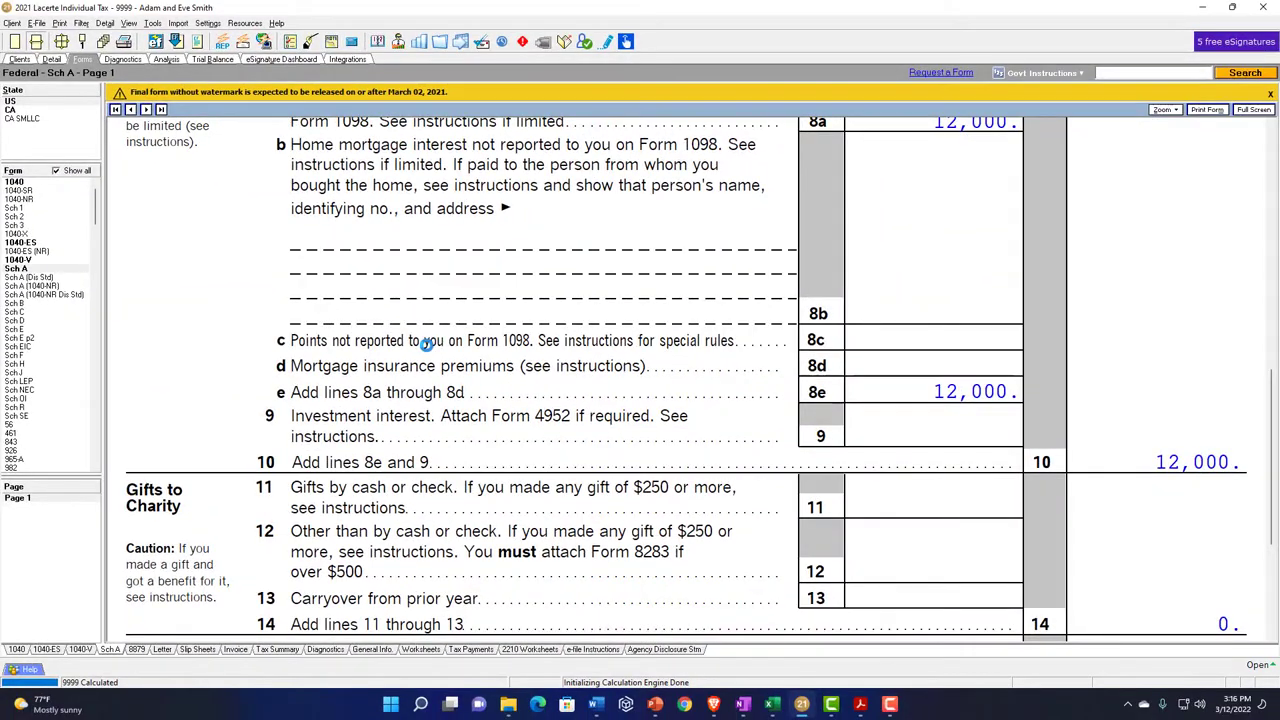
pyautogui.scroll(2, 427, 343)
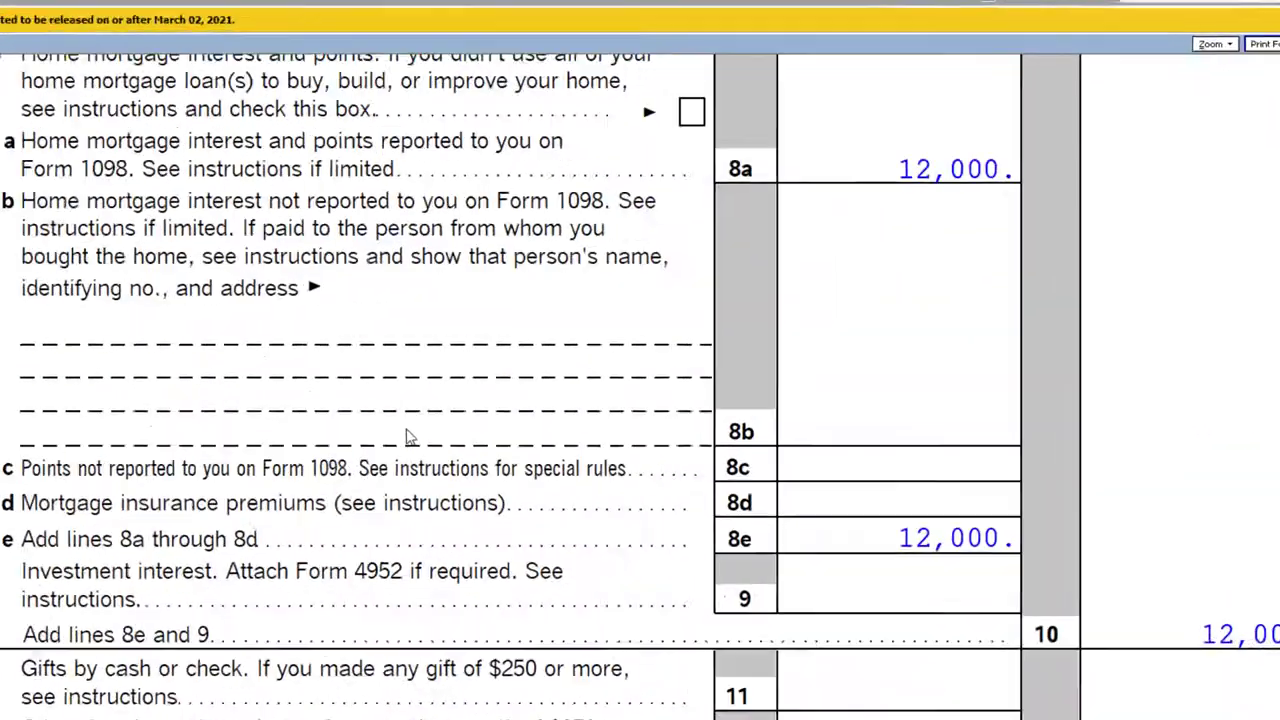
pyautogui.click(850, 198)
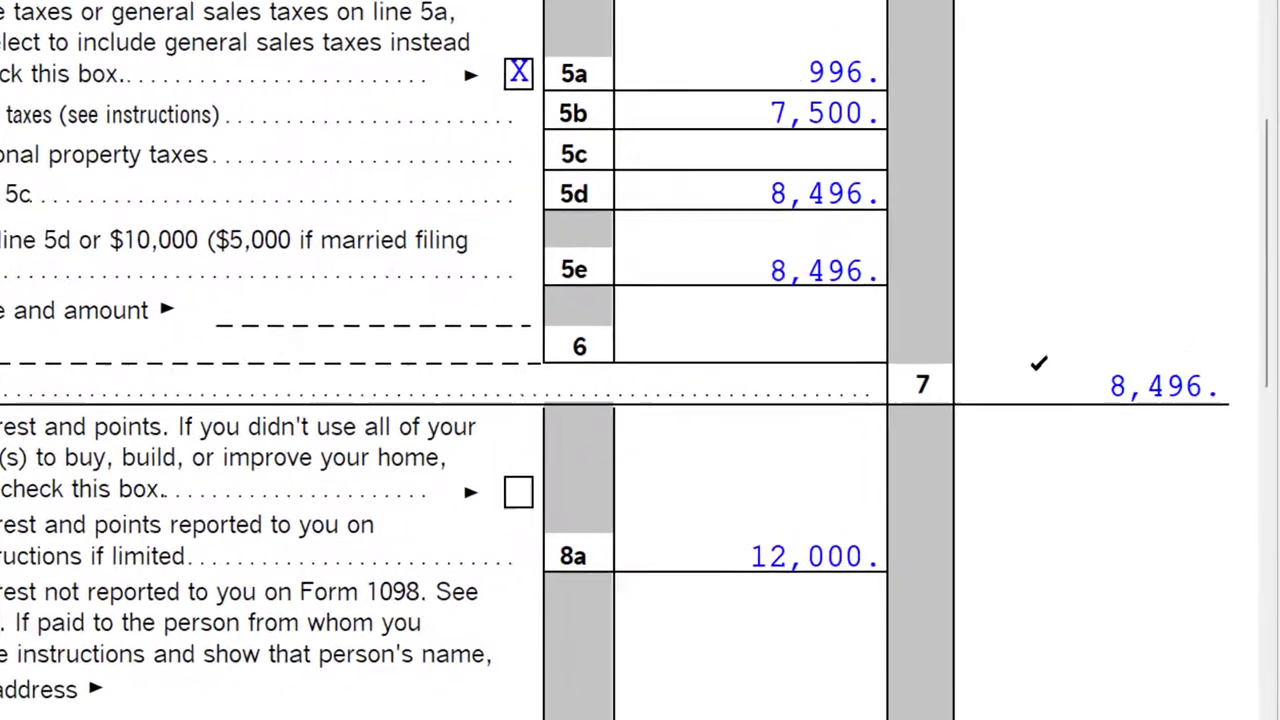
pyautogui.scroll(2, 960, 230)
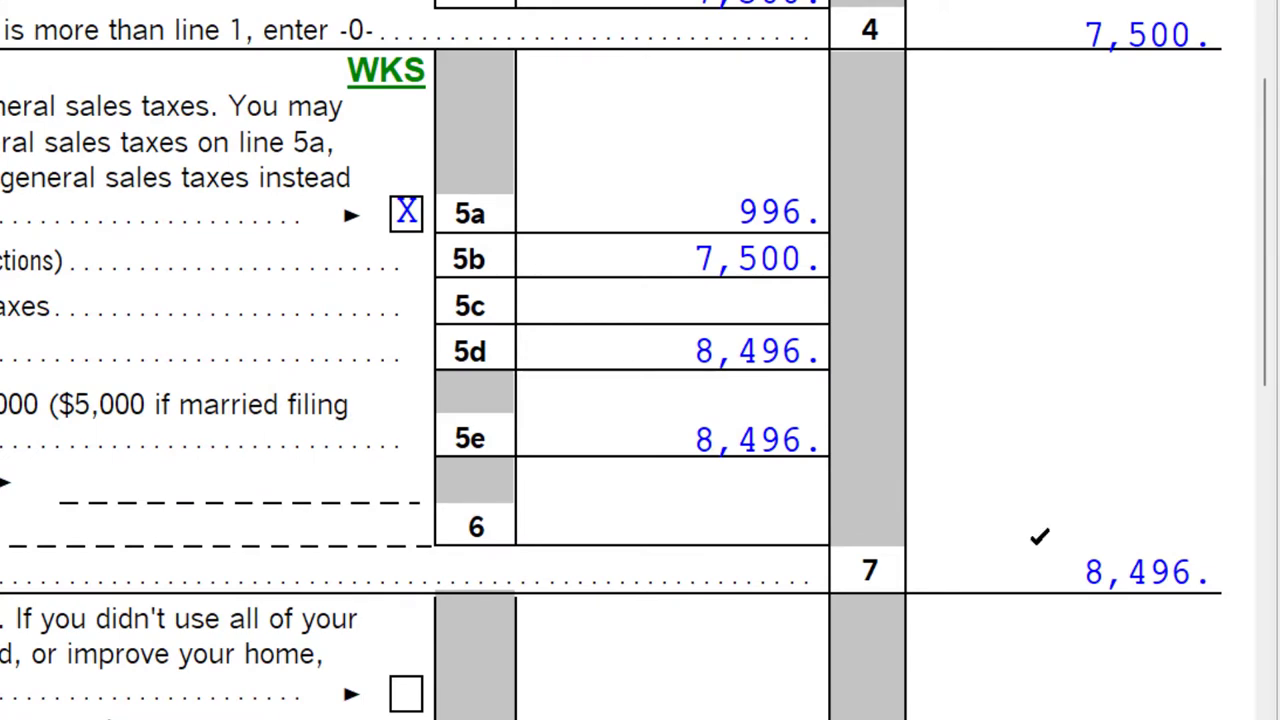
pyautogui.scroll(4, 1040, 537)
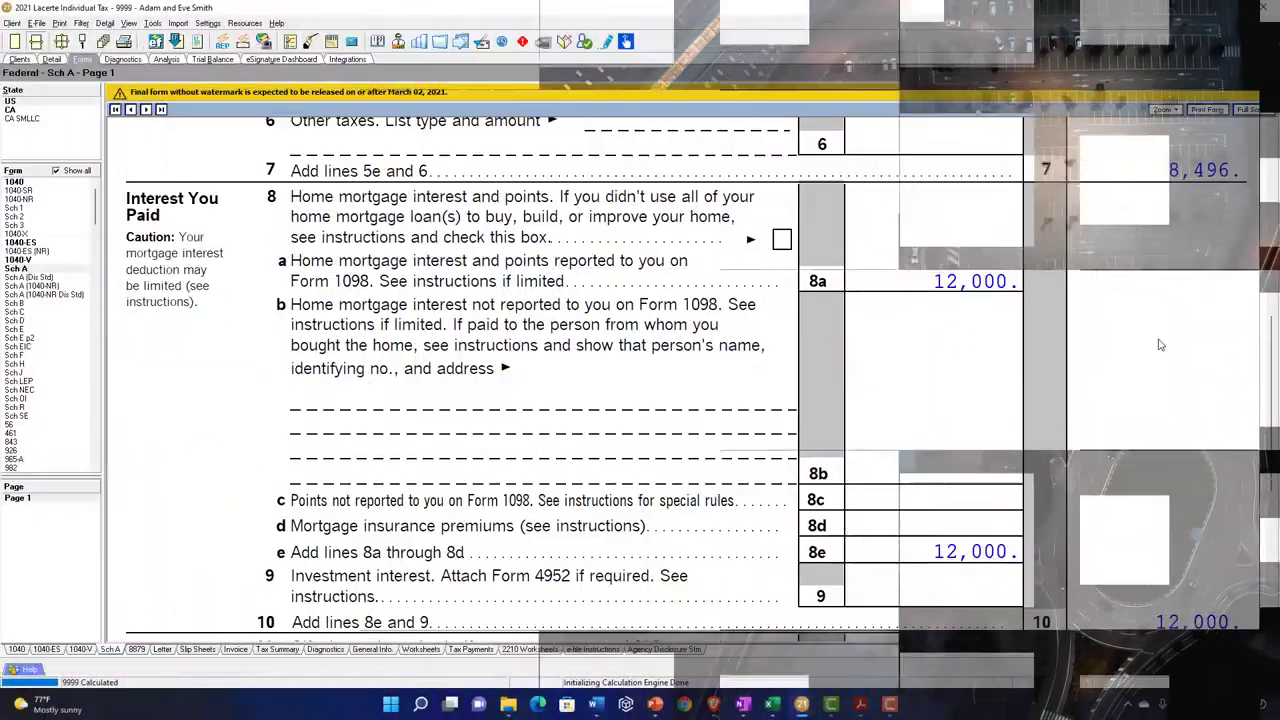
pyautogui.scroll(-5, 1160, 345)
pyautogui.scroll(-2, 1160, 345)
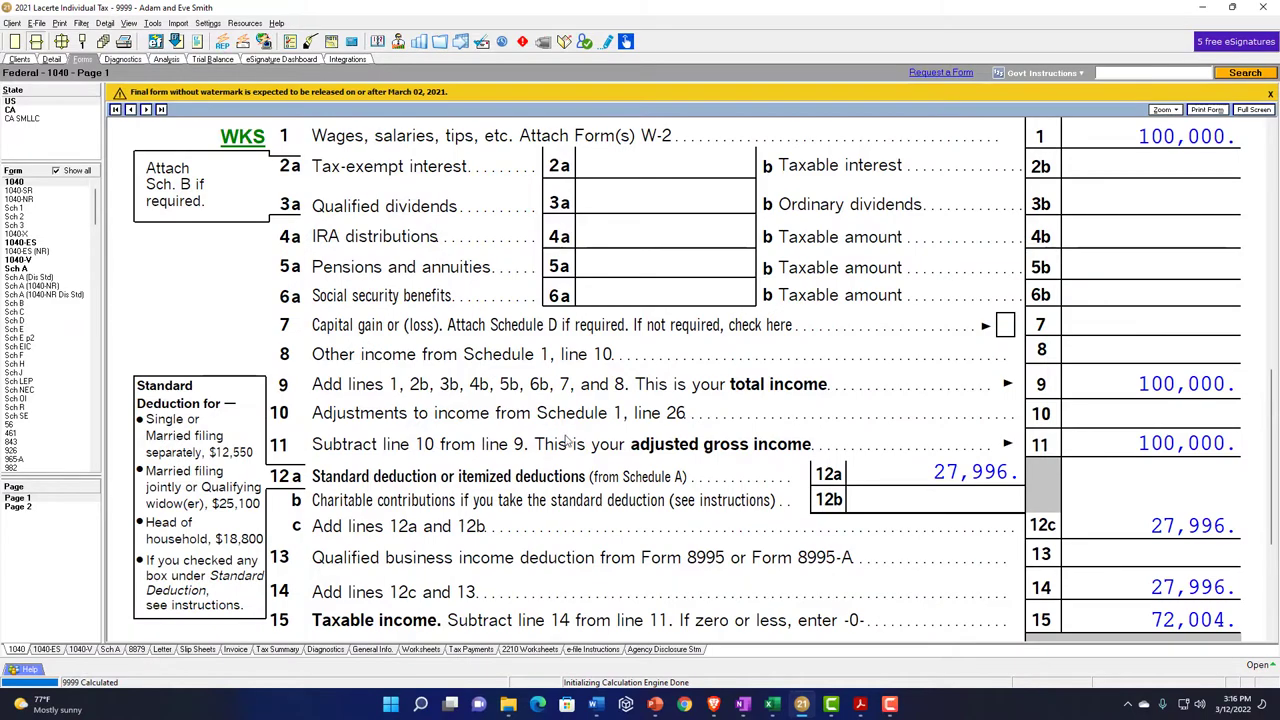
pyautogui.scroll(10, 566, 440)
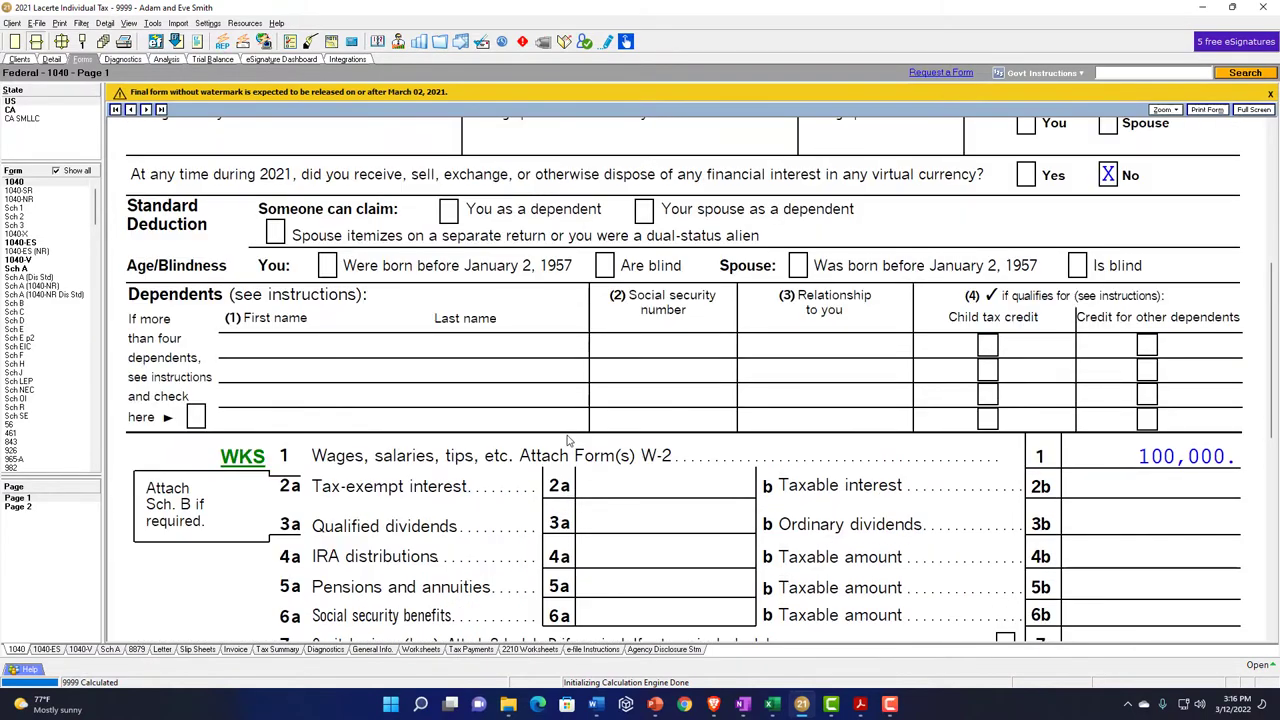
pyautogui.scroll(-10, 568, 440)
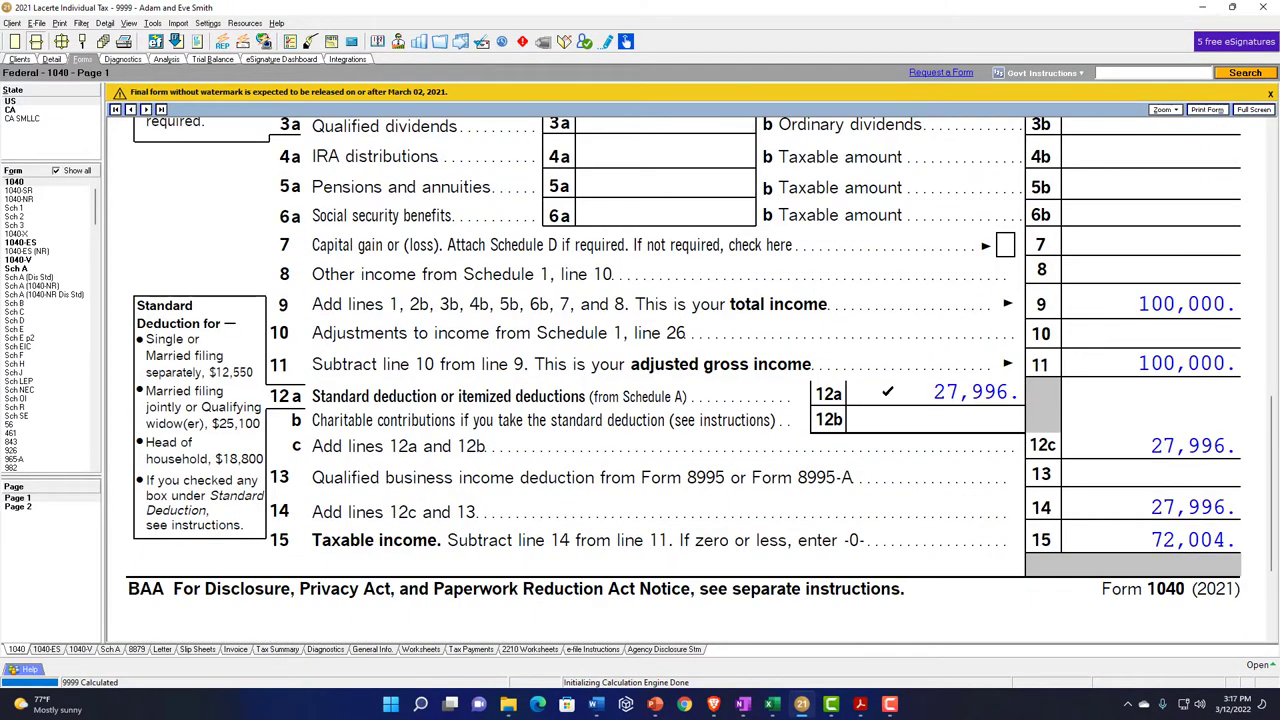
# Switch to the Excel tax formula workbook and link the standard deduction in C7 to the married filing joint amount in C22.
pyautogui.click(772, 704)
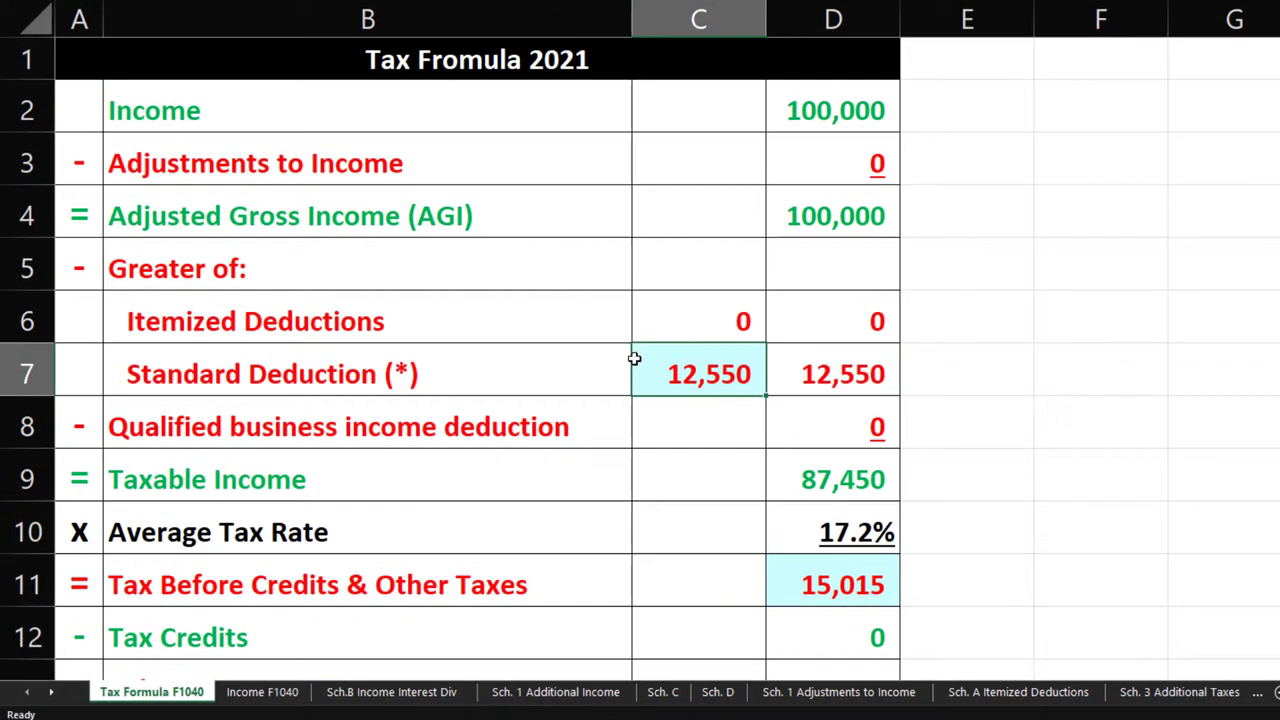
pyautogui.write('=')
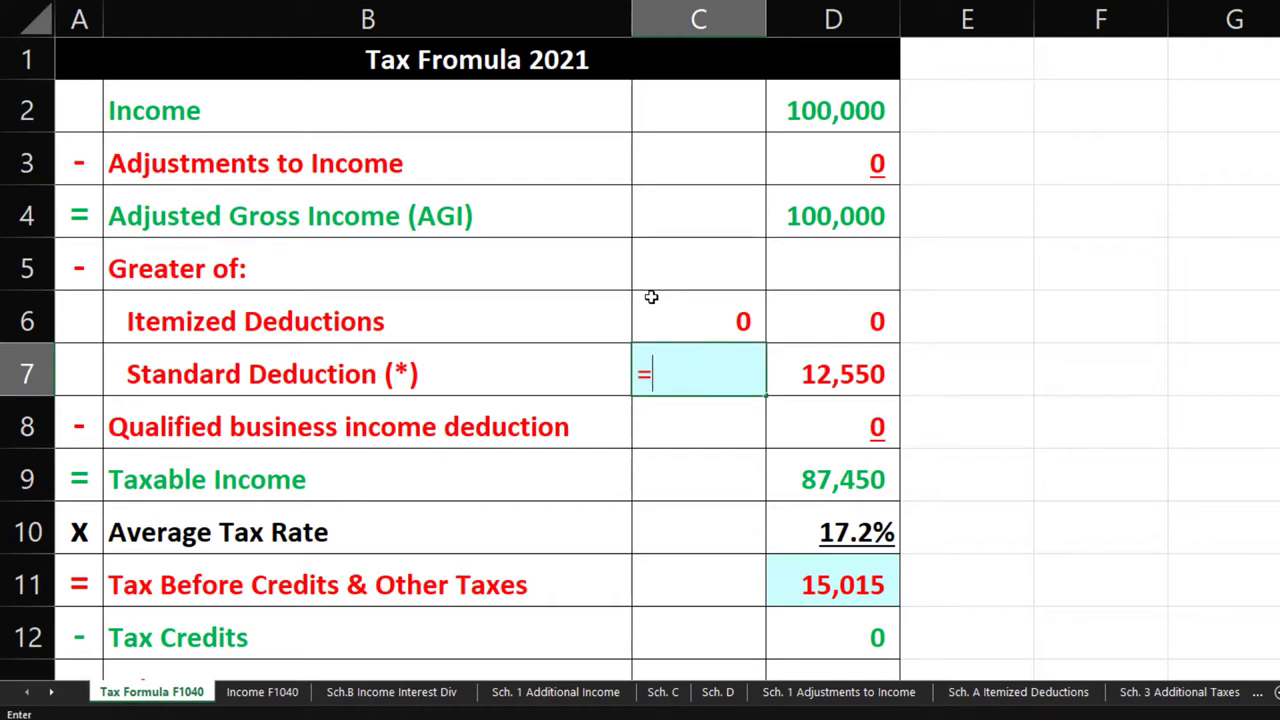
pyautogui.press('Down')
pyautogui.press('Down')
pyautogui.press('Down')
pyautogui.press('Down')
pyautogui.press('Down')
pyautogui.press('Down')
pyautogui.press('Down')
pyautogui.press('Down')
pyautogui.press('Down')
pyautogui.press('Down')
pyautogui.press('Down')
pyautogui.press('Down')
pyautogui.press('Down')
pyautogui.press('Down')
pyautogui.press('Down')
pyautogui.press('Down')
pyautogui.press('Down')
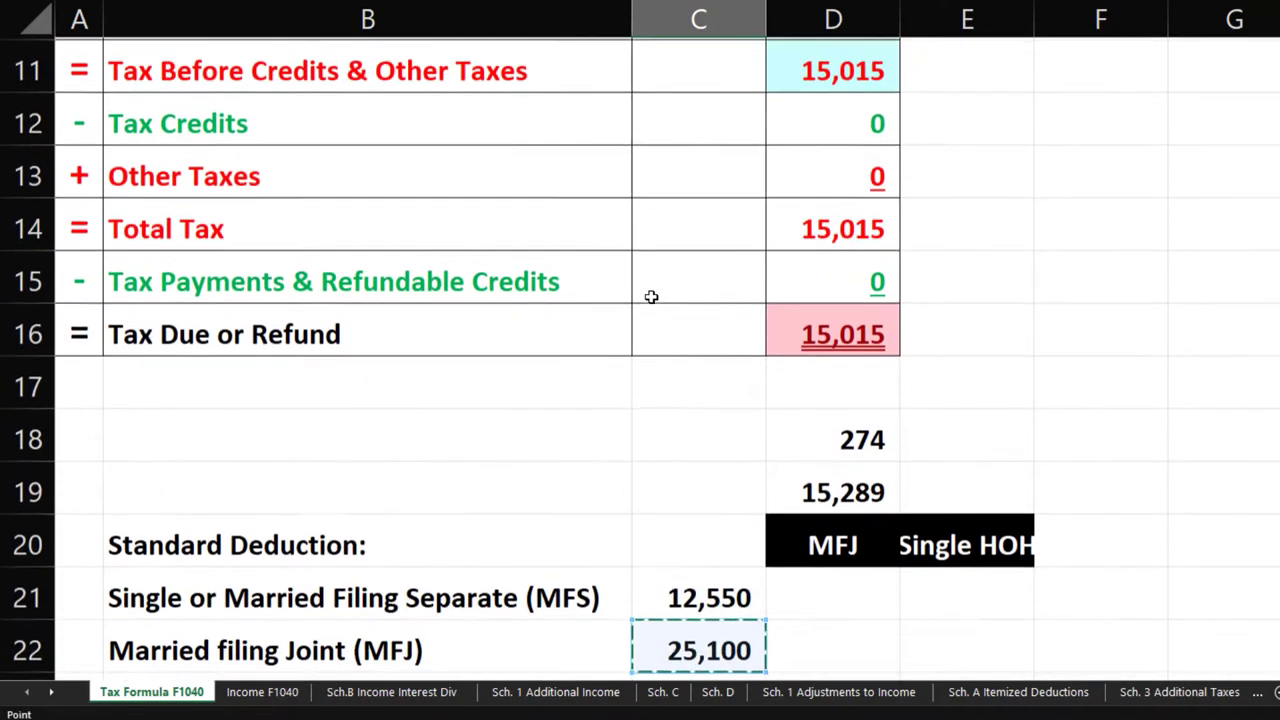
pyautogui.press('Up')
pyautogui.press('Up')
pyautogui.press('Return')
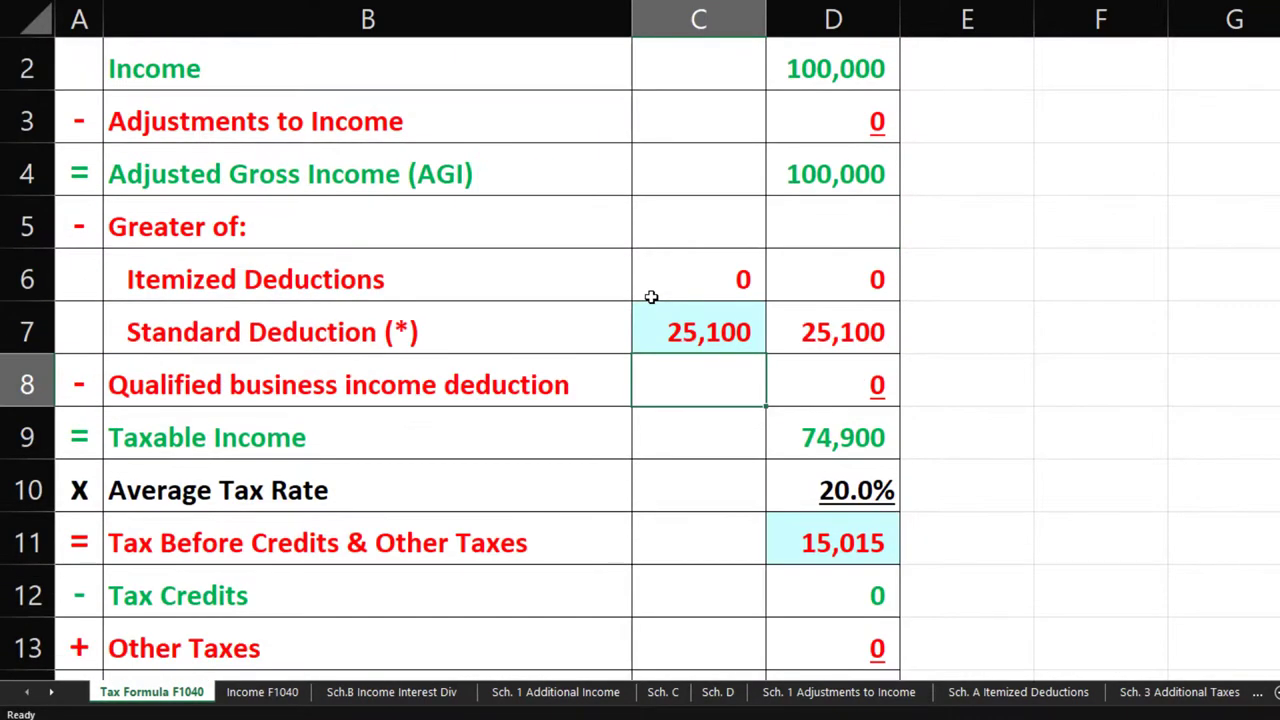
# Label cell A4 on the Sch. A Itemized Deductions sheet "Medical and dental expenses".
pyautogui.click(662, 277)
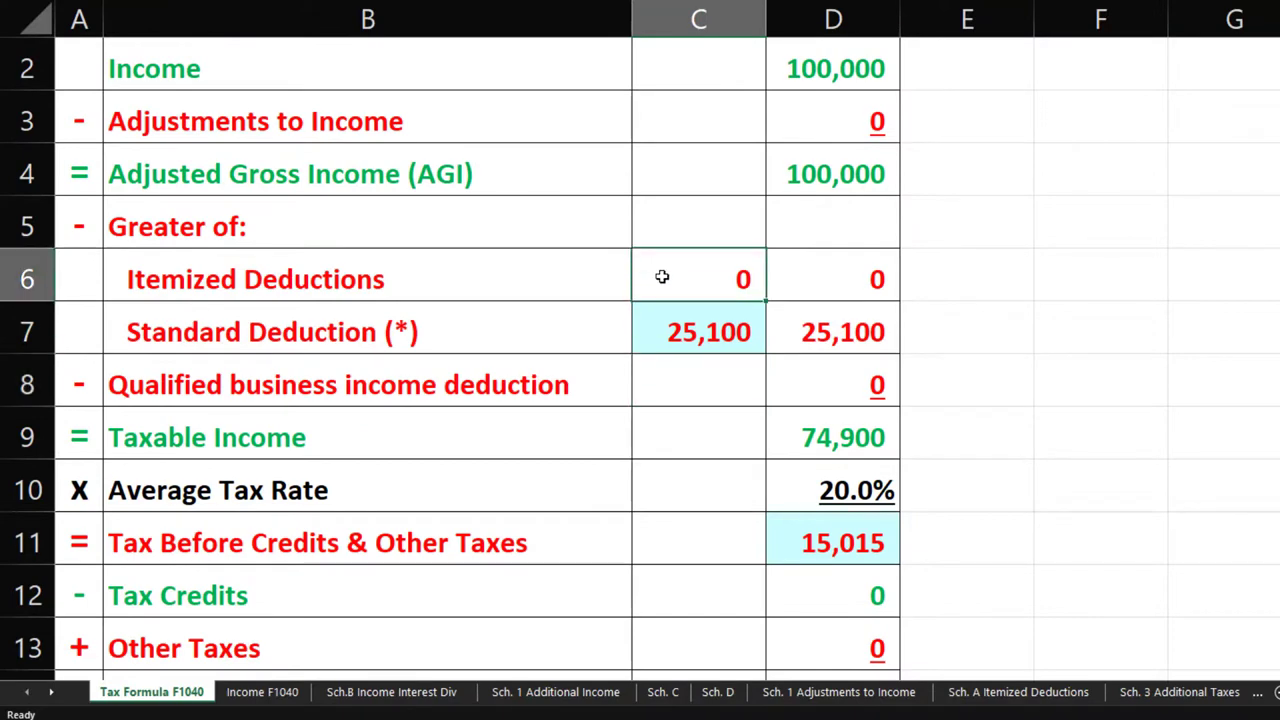
pyautogui.click(980, 695)
pyautogui.click(246, 181)
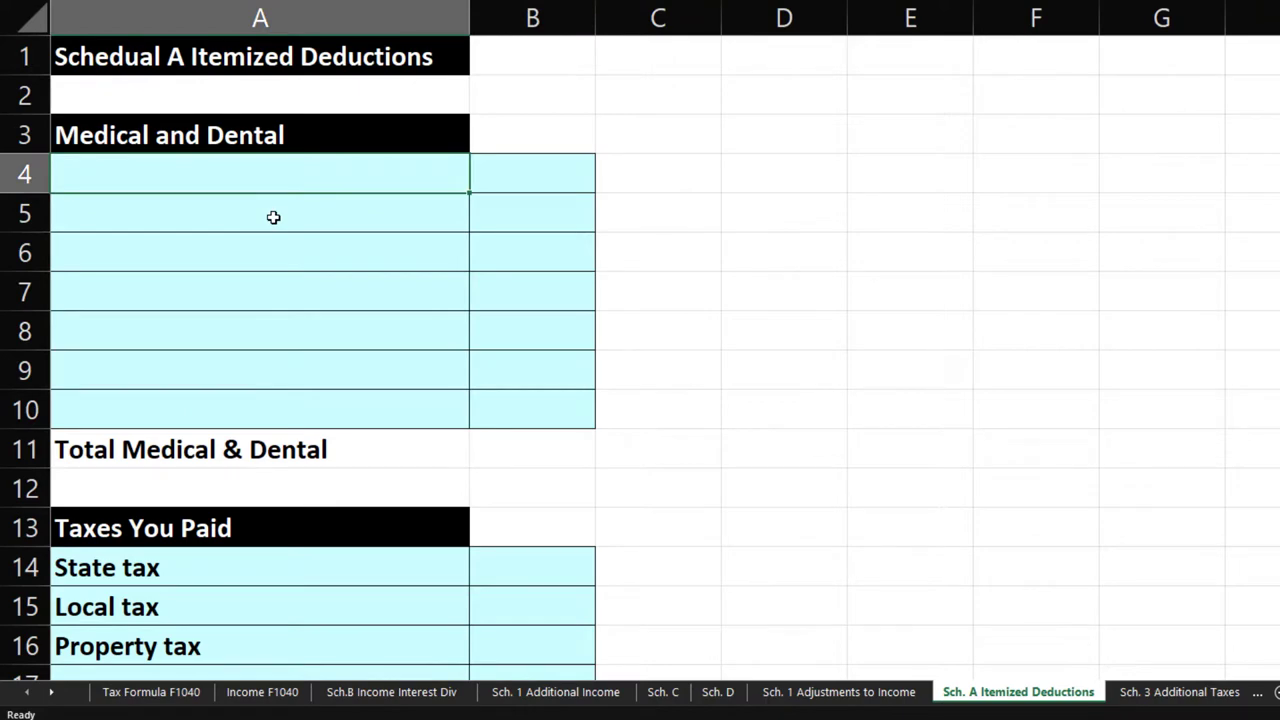
pyautogui.scroll(-7, 273, 217)
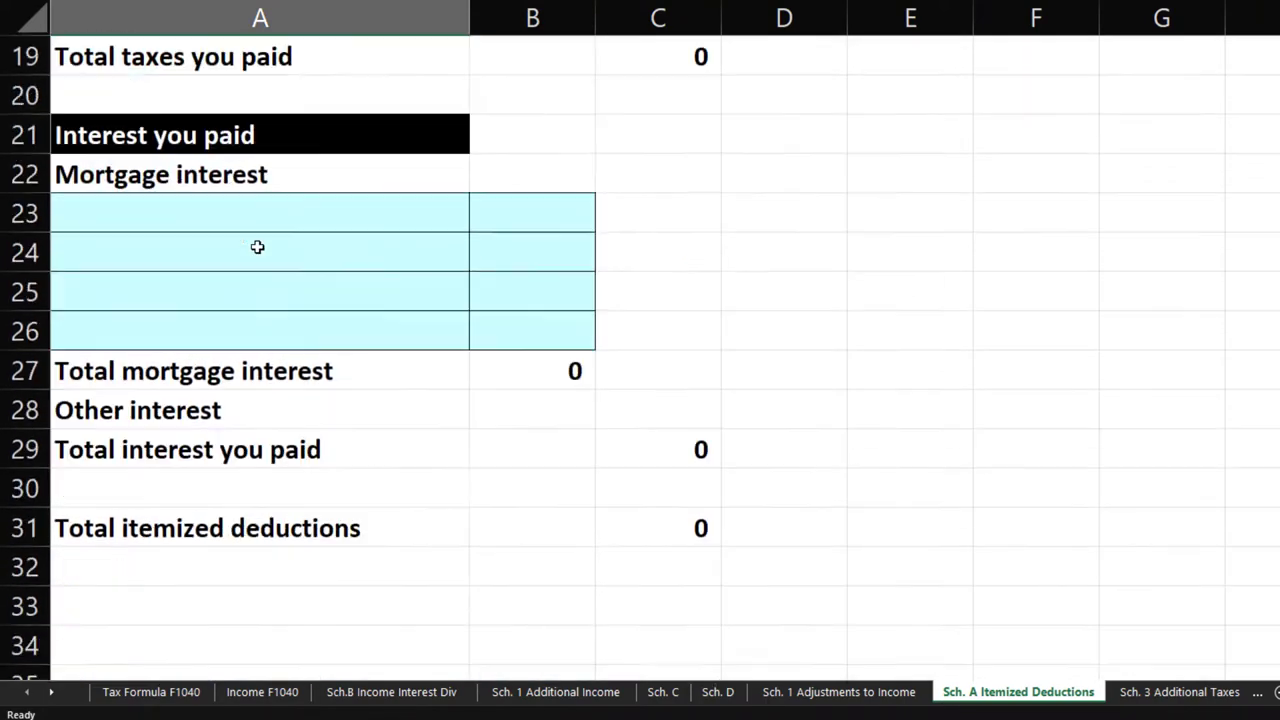
pyautogui.scroll(7, 257, 247)
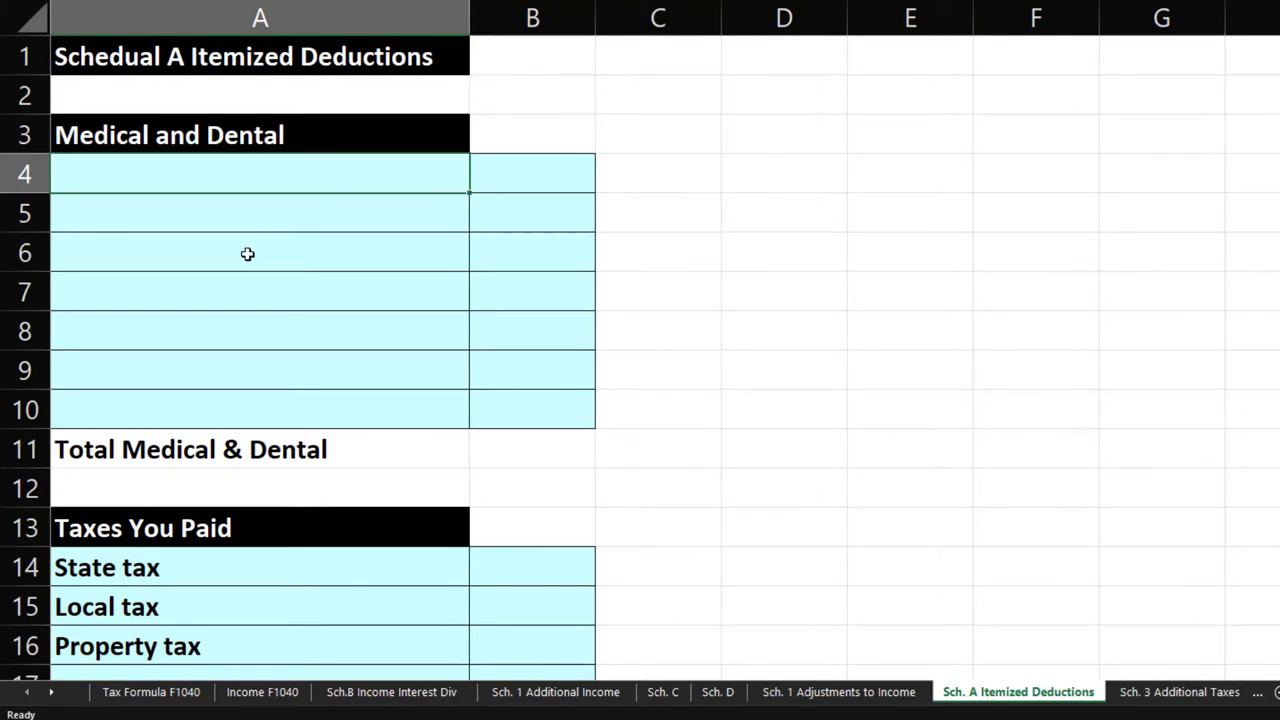
pyautogui.write('Medical')
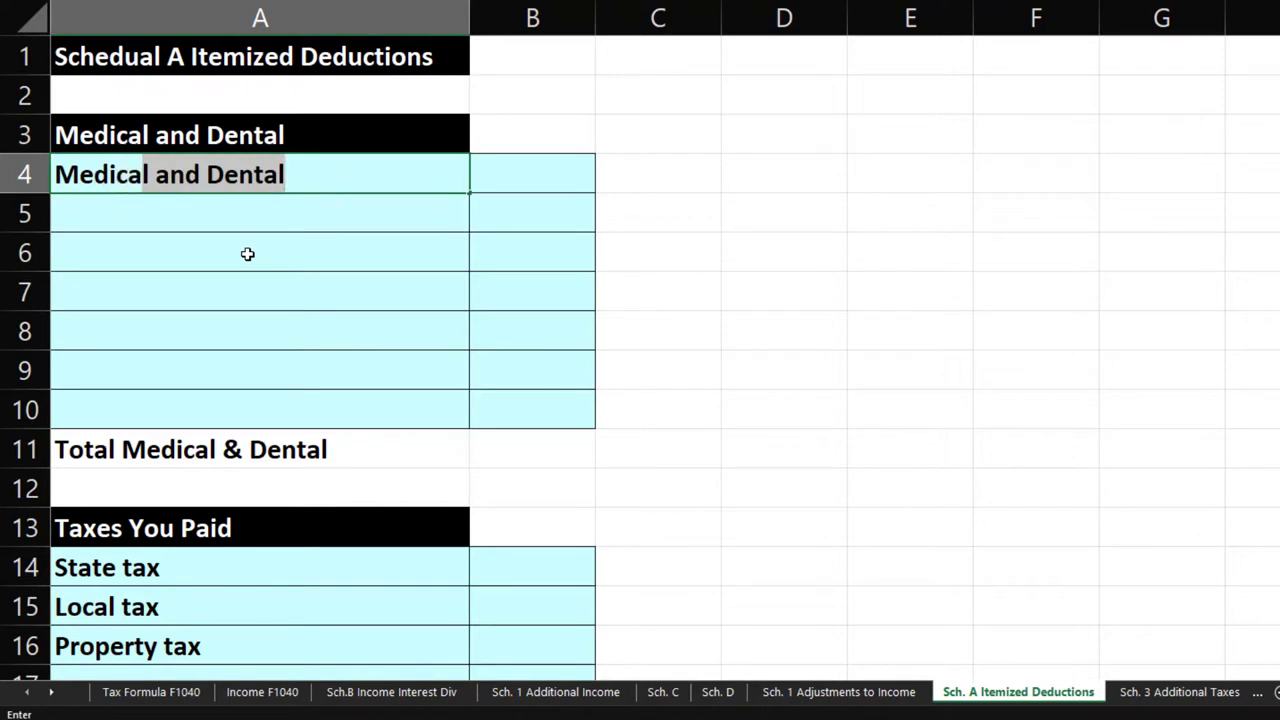
pyautogui.click(351, 181)
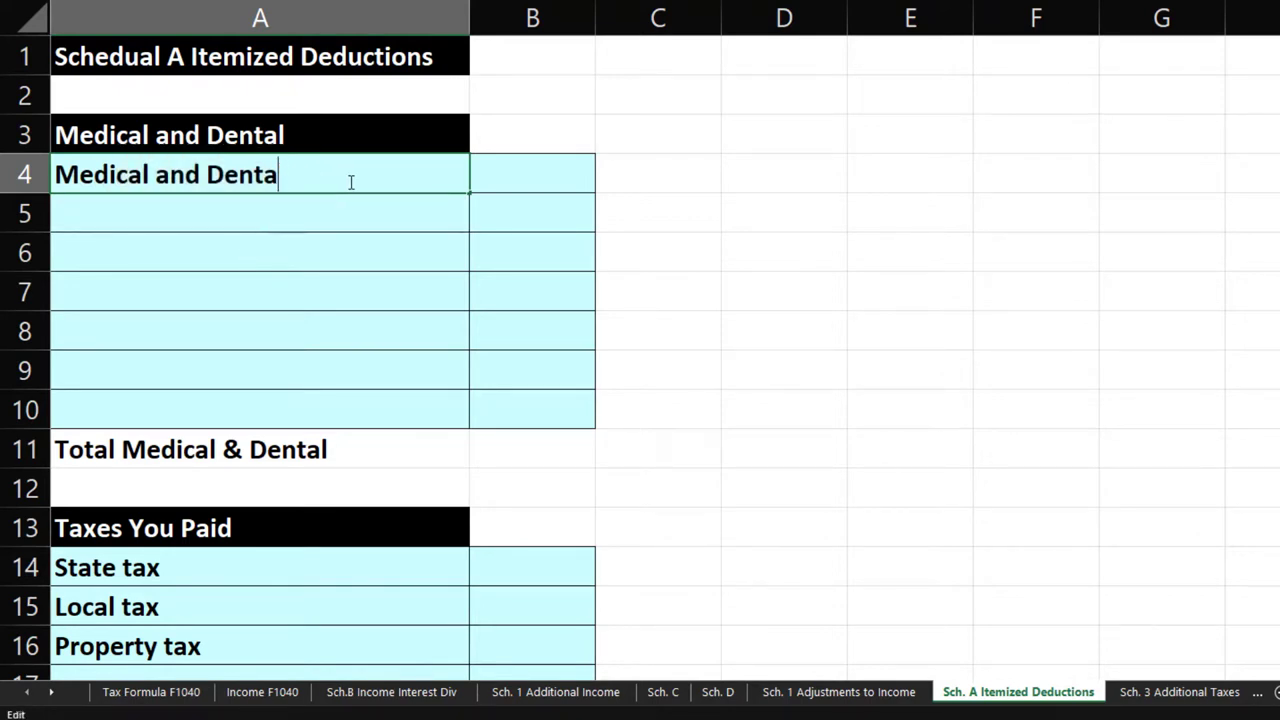
pyautogui.press('BackSpace')
pyautogui.press('BackSpace')
pyautogui.press('BackSpace')
pyautogui.press('BackSpace')
pyautogui.press('BackSpace')
pyautogui.write('dental e')
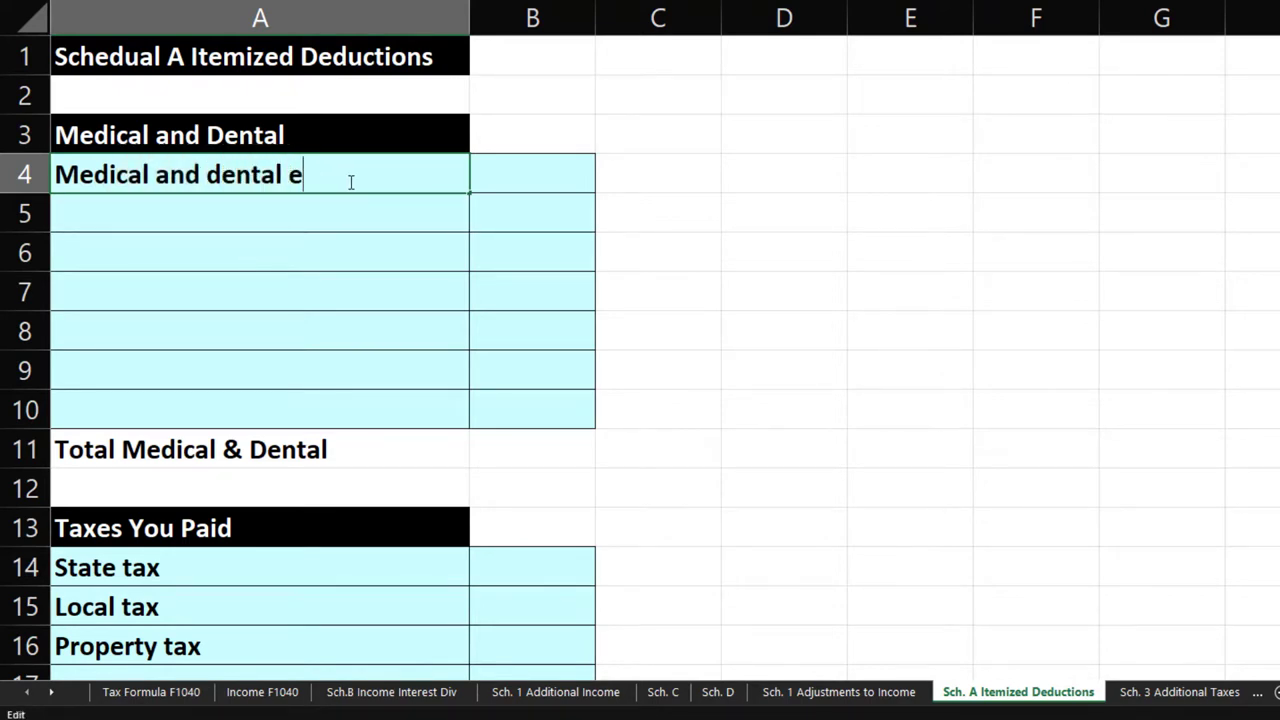
pyautogui.write('xpense')
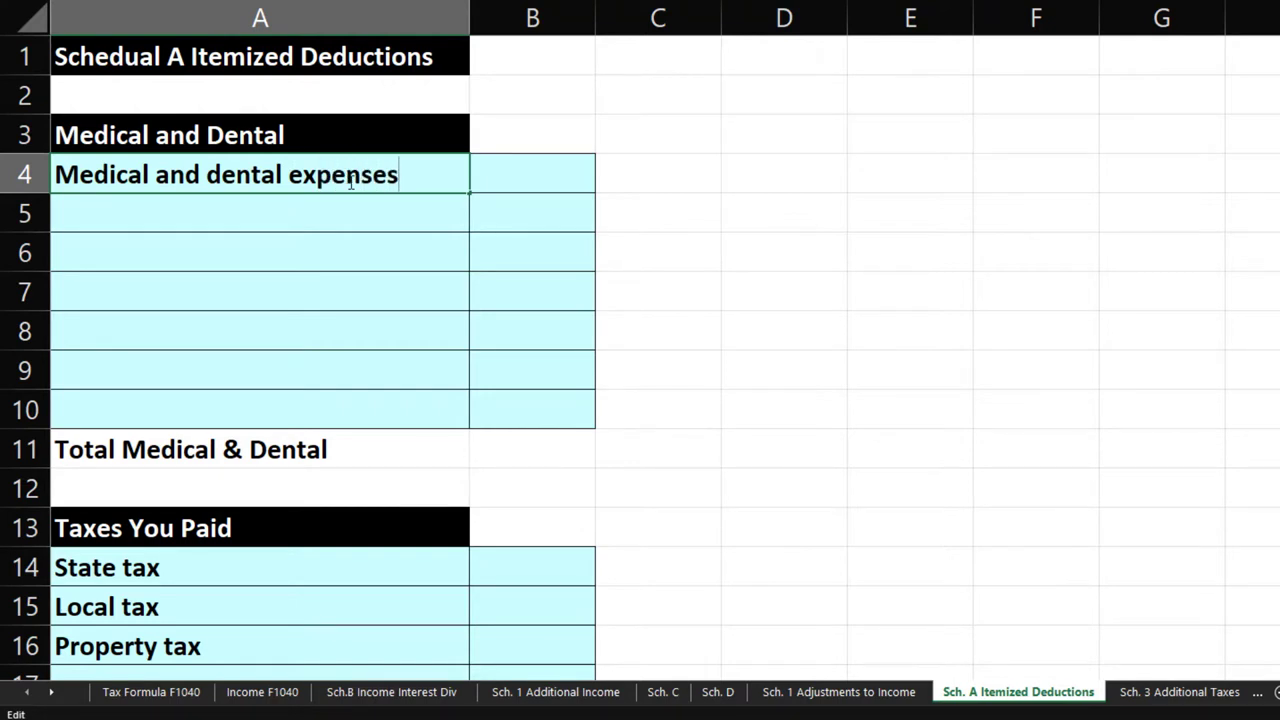
pyautogui.press('Tab')
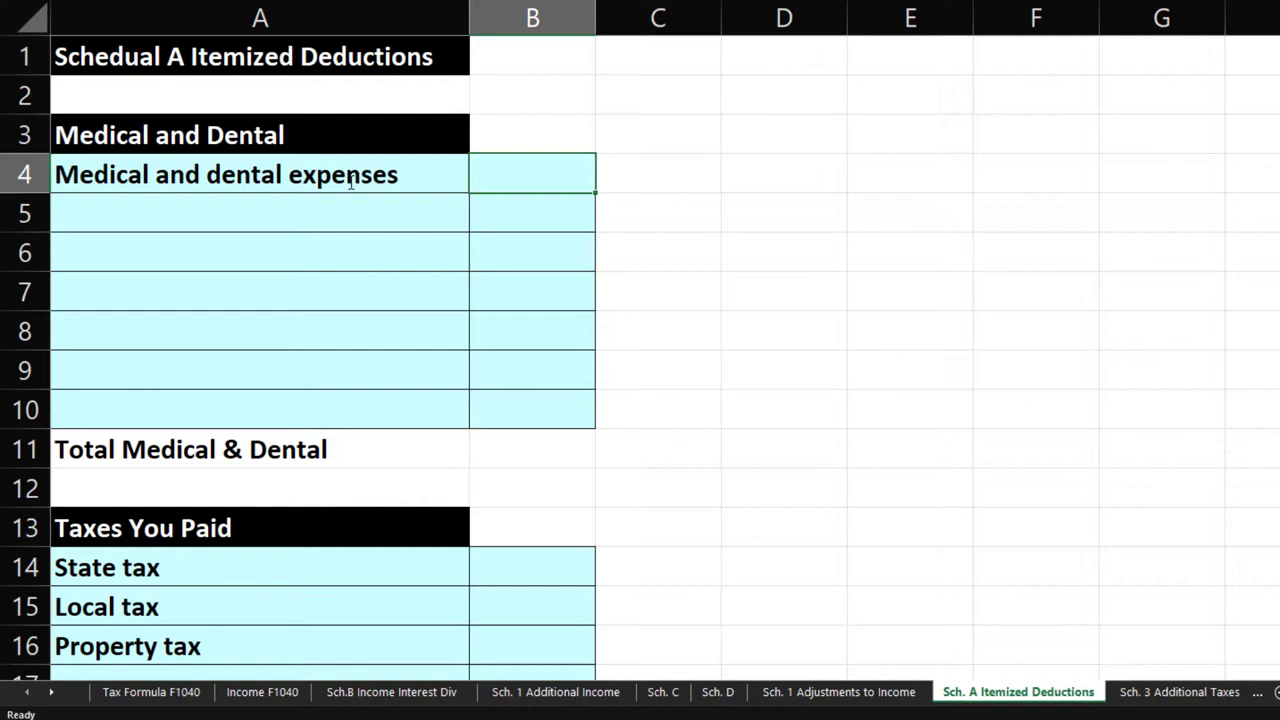
# Enter 15,000 as the medical and dental expenses amount in cell B4.
pyautogui.press('Down')
pyautogui.press('Left')
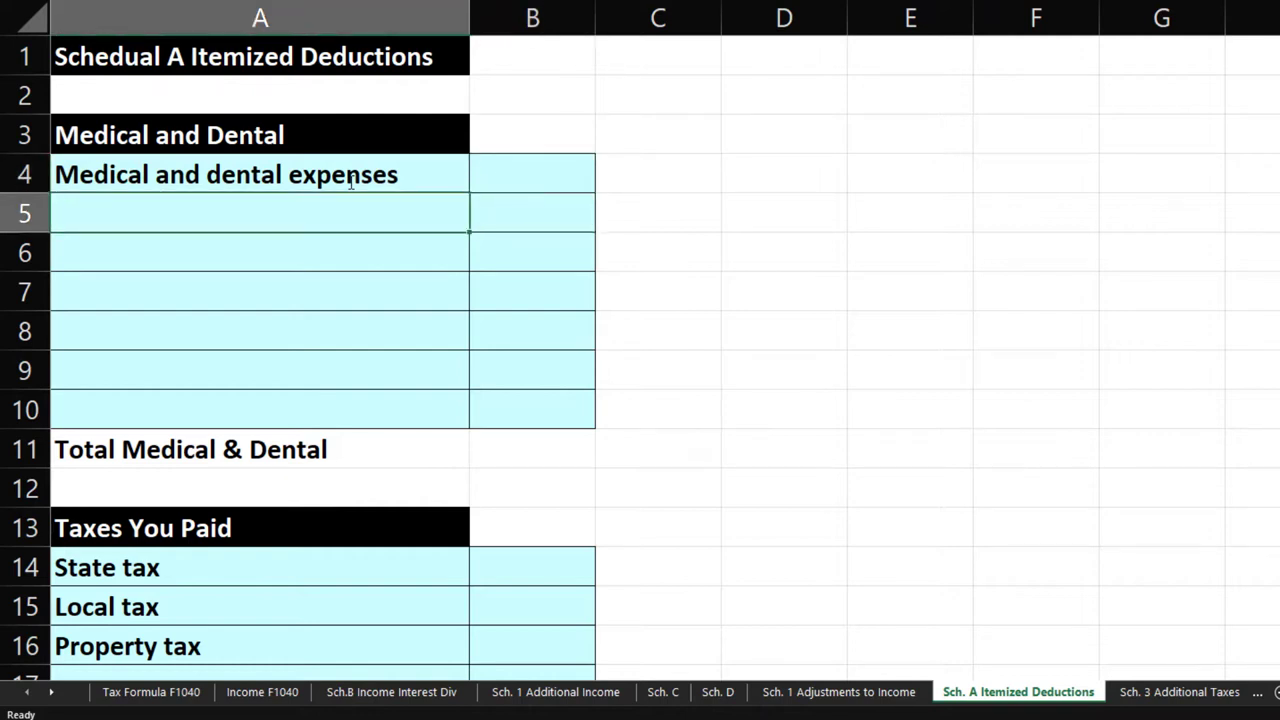
pyautogui.press('Up')
pyautogui.press('Right')
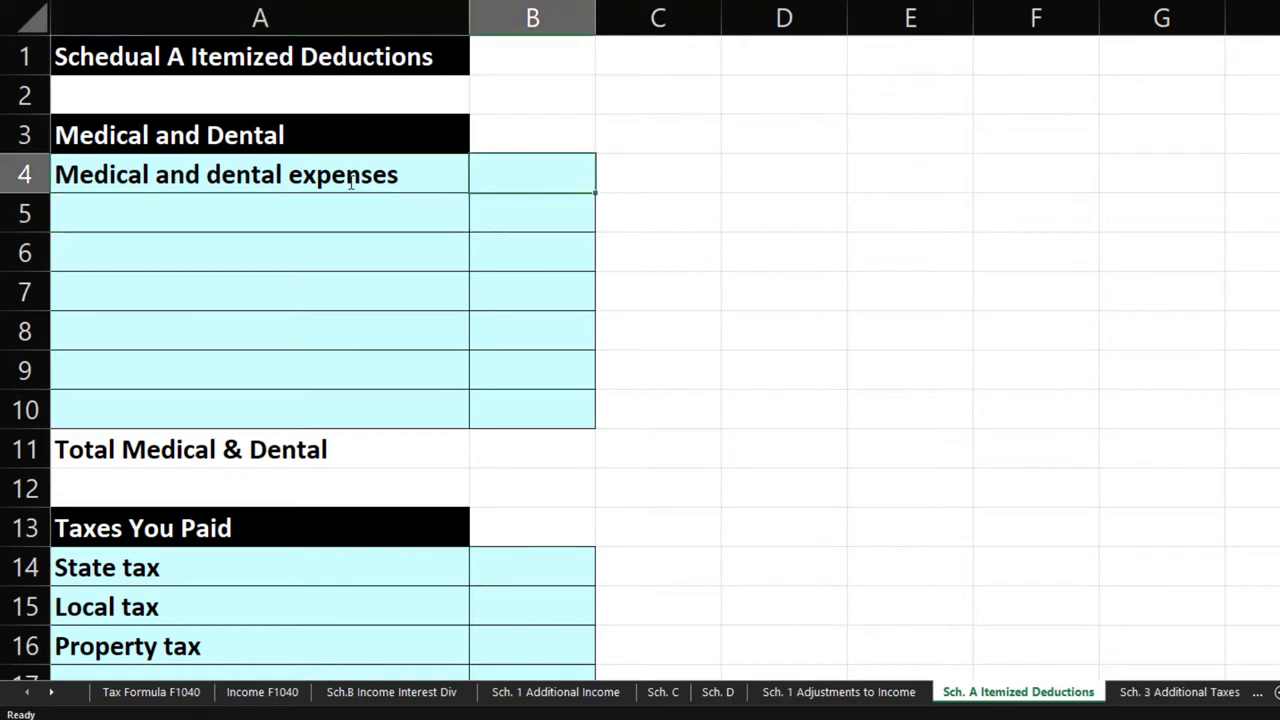
pyautogui.write('15000')
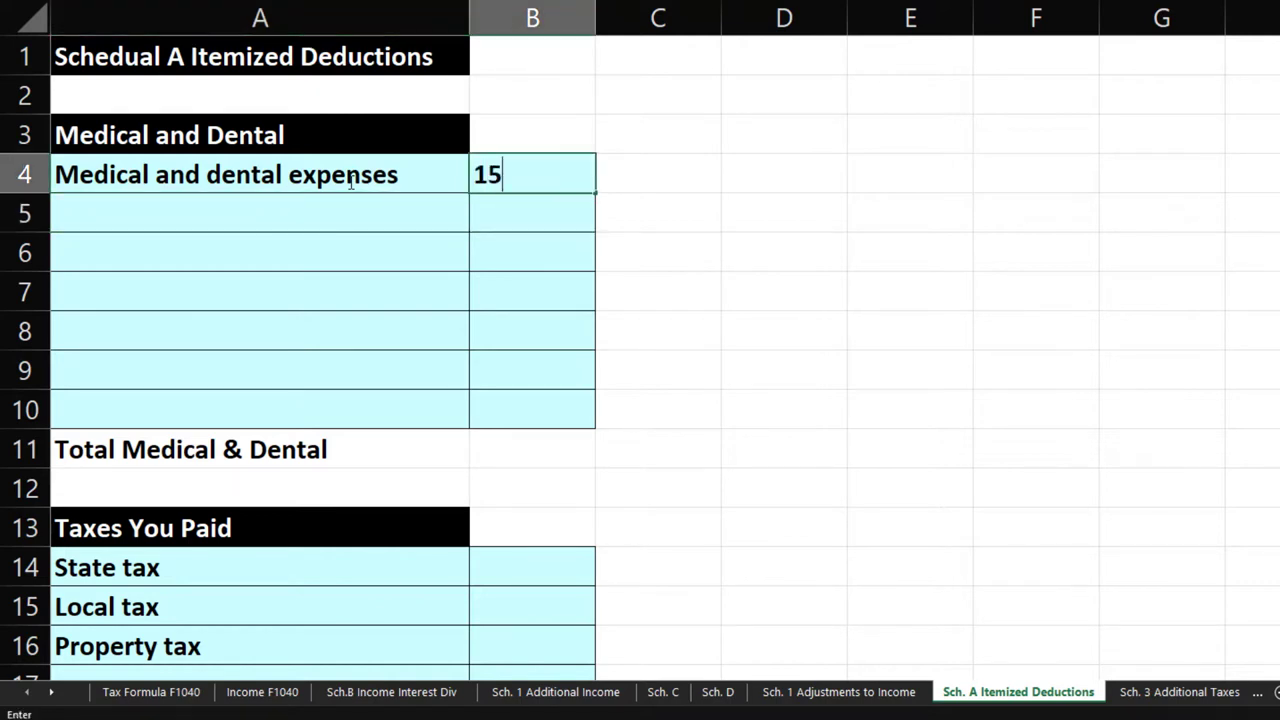
pyautogui.press('Return')
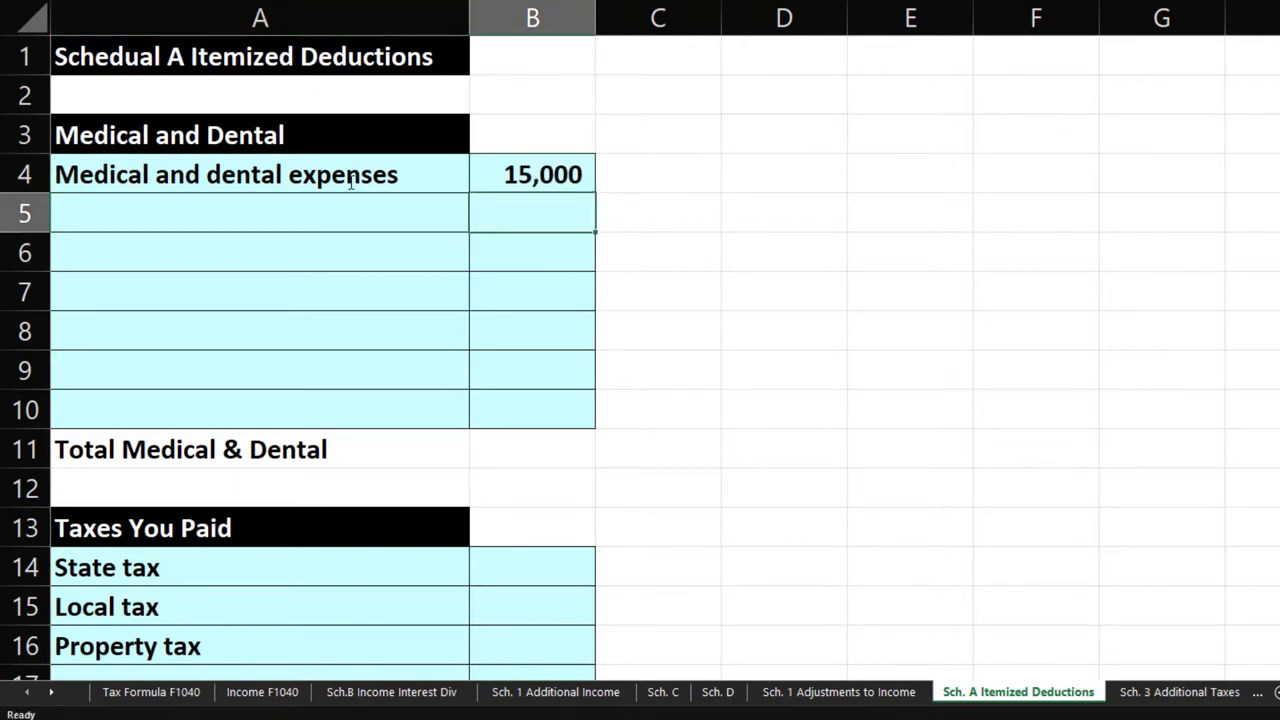
pyautogui.scroll(-7, 774, 420)
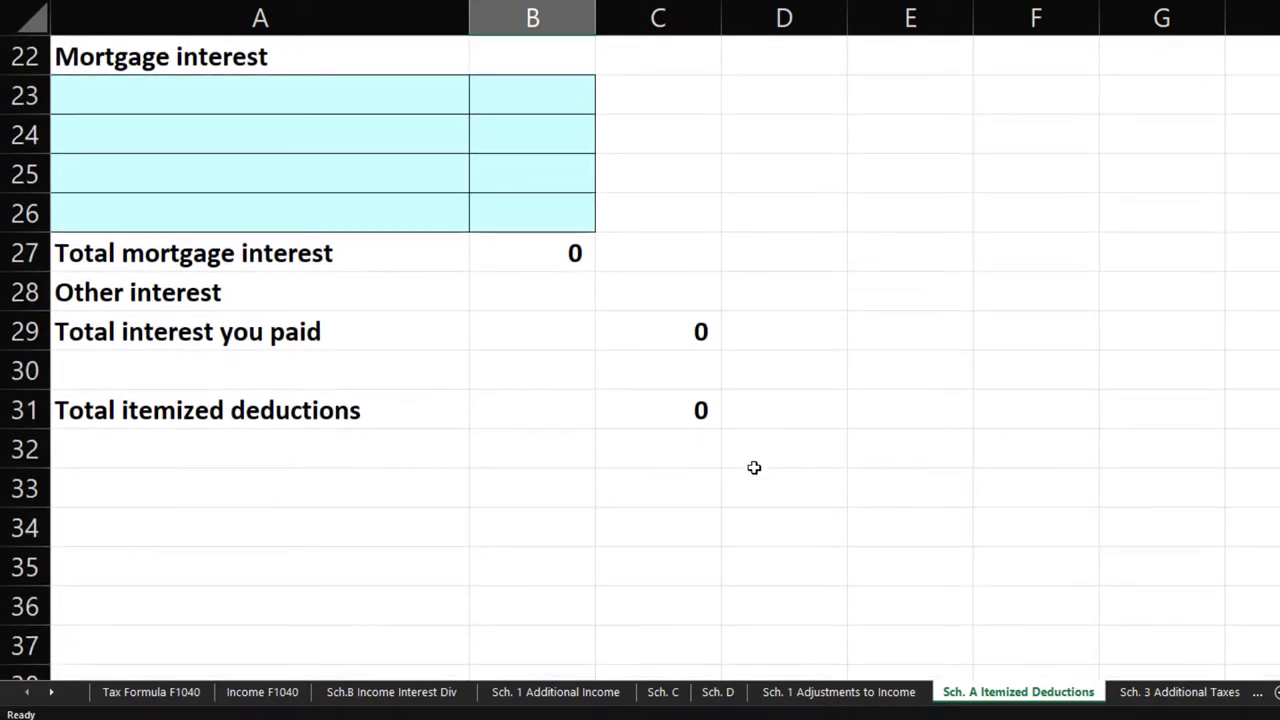
# Move the column of section totals on the Sch. A Itemized Deductions sheet from column C to column D.
pyautogui.scroll(7, 754, 467)
pyautogui.click(694, 18)
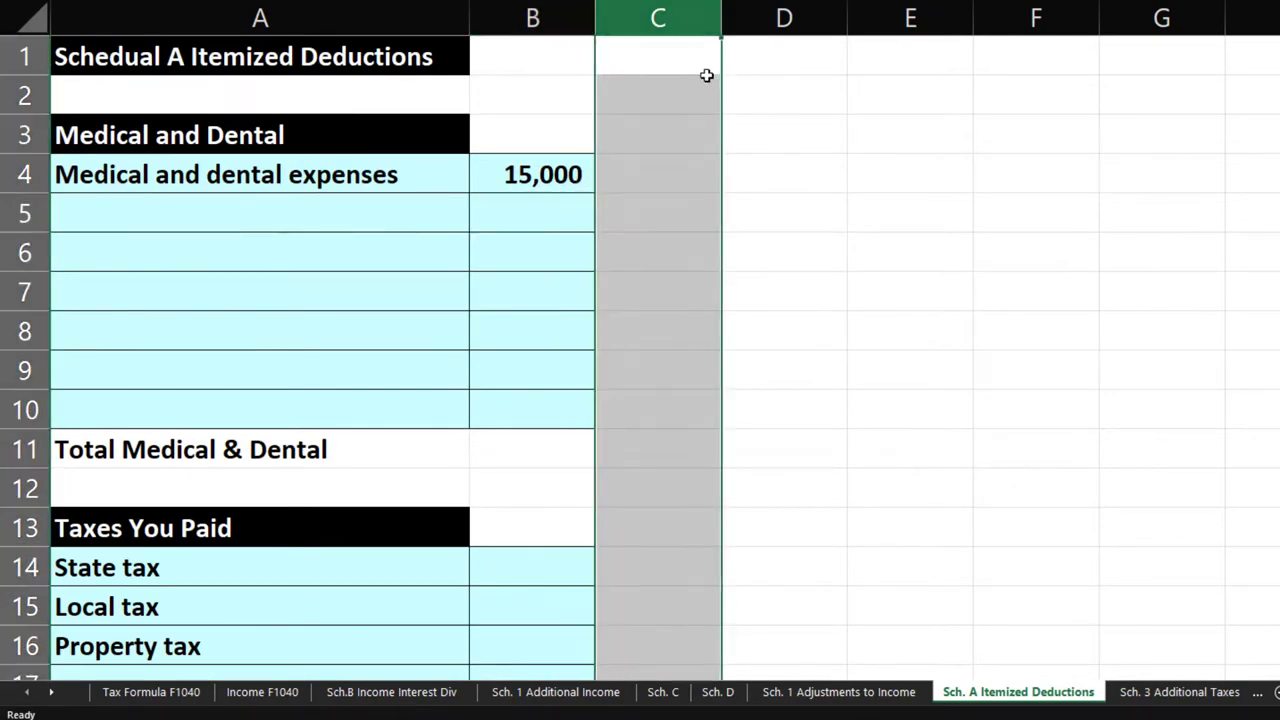
pyautogui.moveTo(721, 63); pyautogui.dragTo(750, 60)
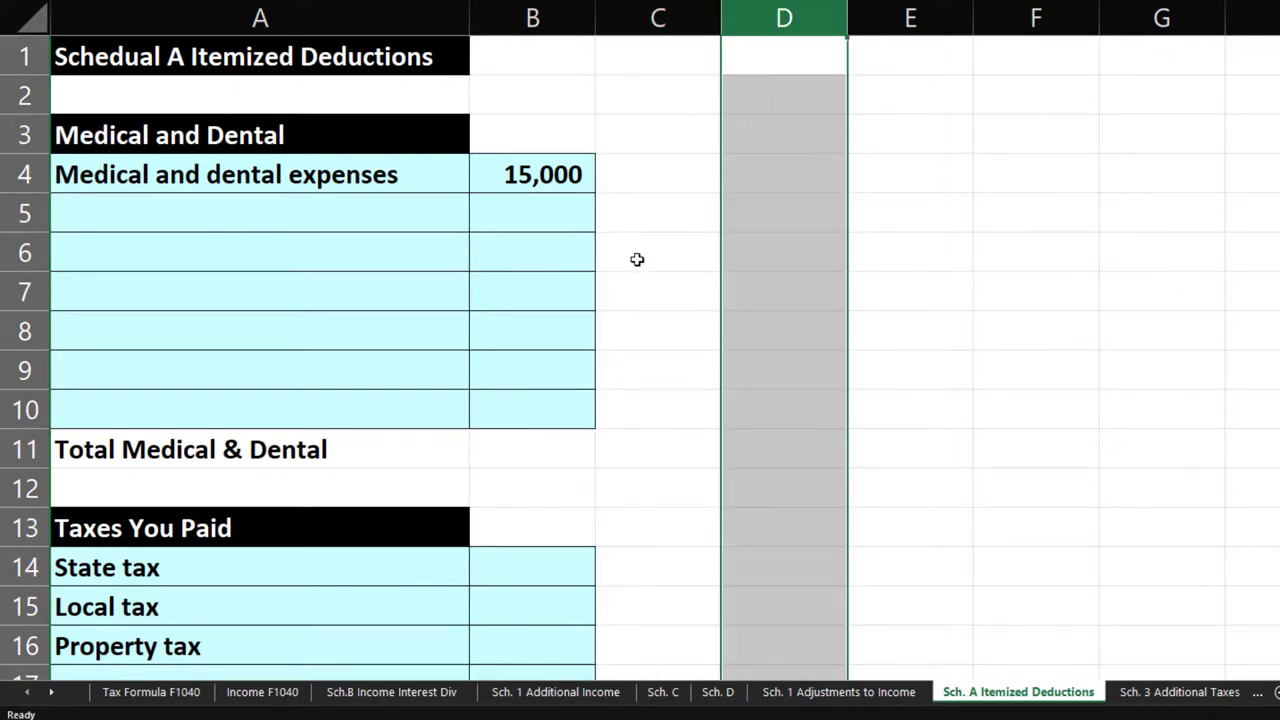
pyautogui.scroll(-7, 636, 262)
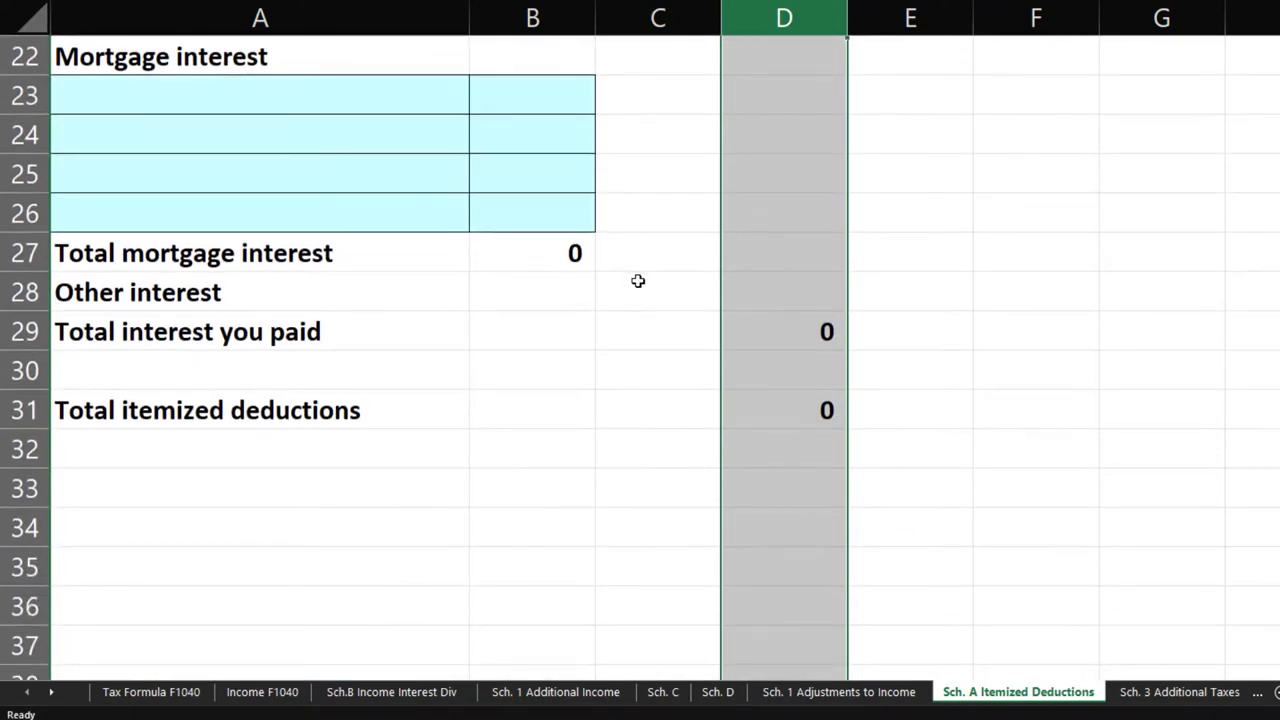
pyautogui.scroll(7, 638, 281)
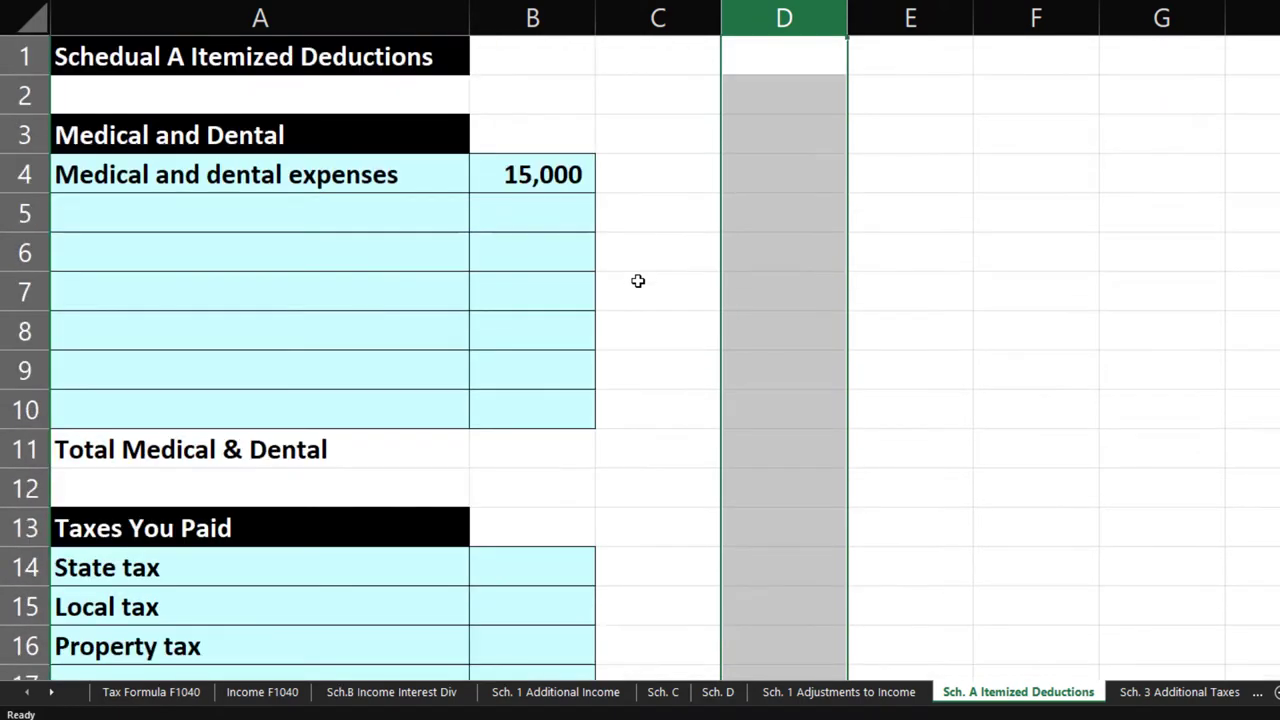
# Label cell A5 in the Medical and Dental section "AGI".
pyautogui.click(287, 207)
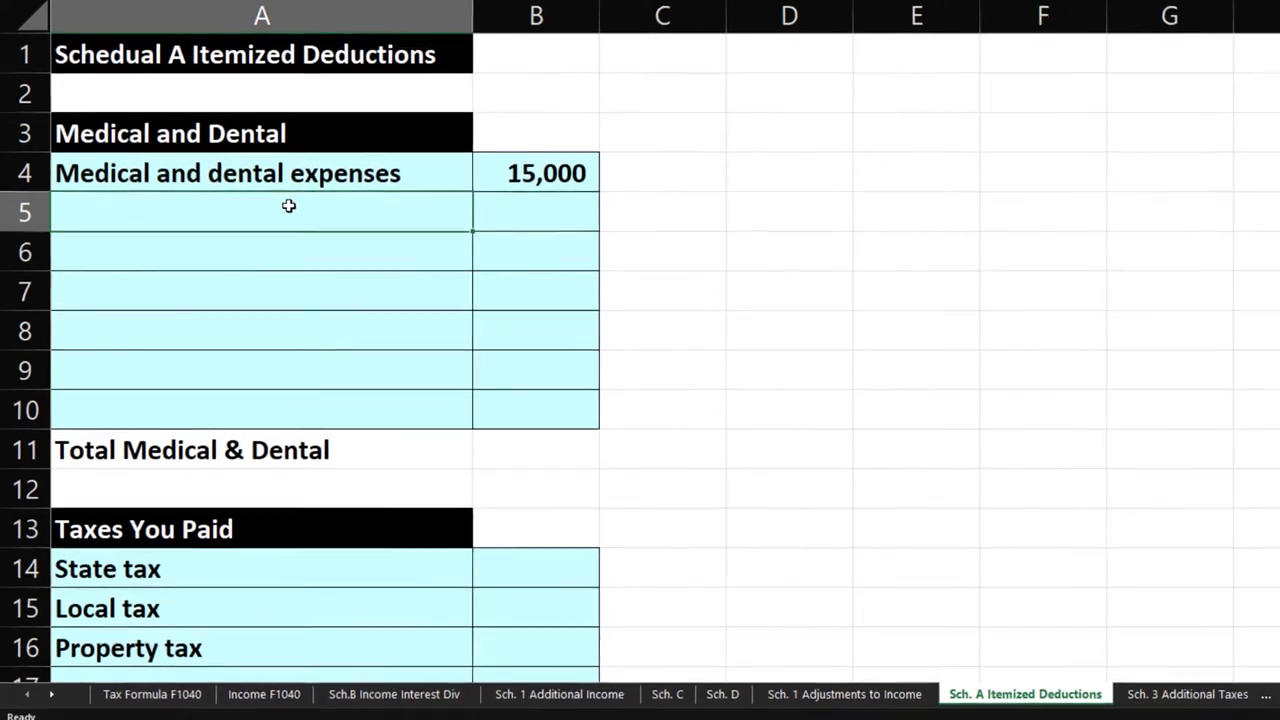
pyautogui.write('7.5')
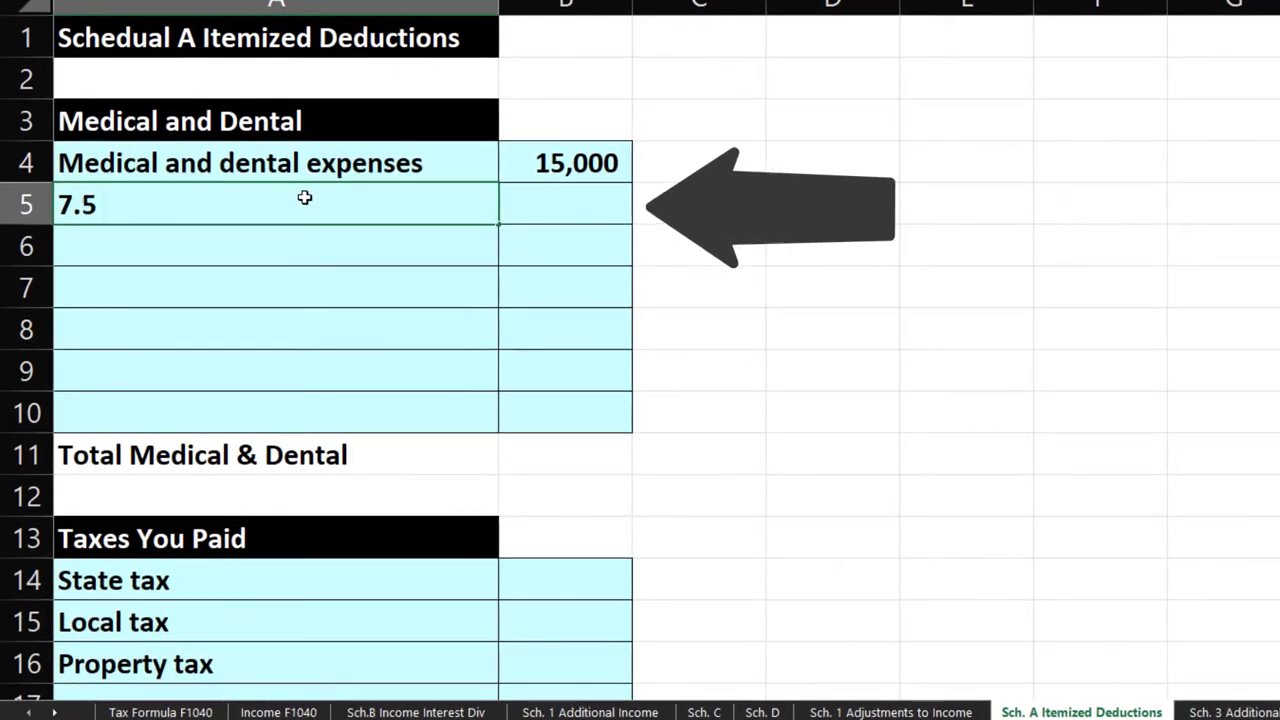
pyautogui.press('BackSpace')
pyautogui.press('BackSpace')
pyautogui.press('BackSpace')
pyautogui.press('BackSpace')
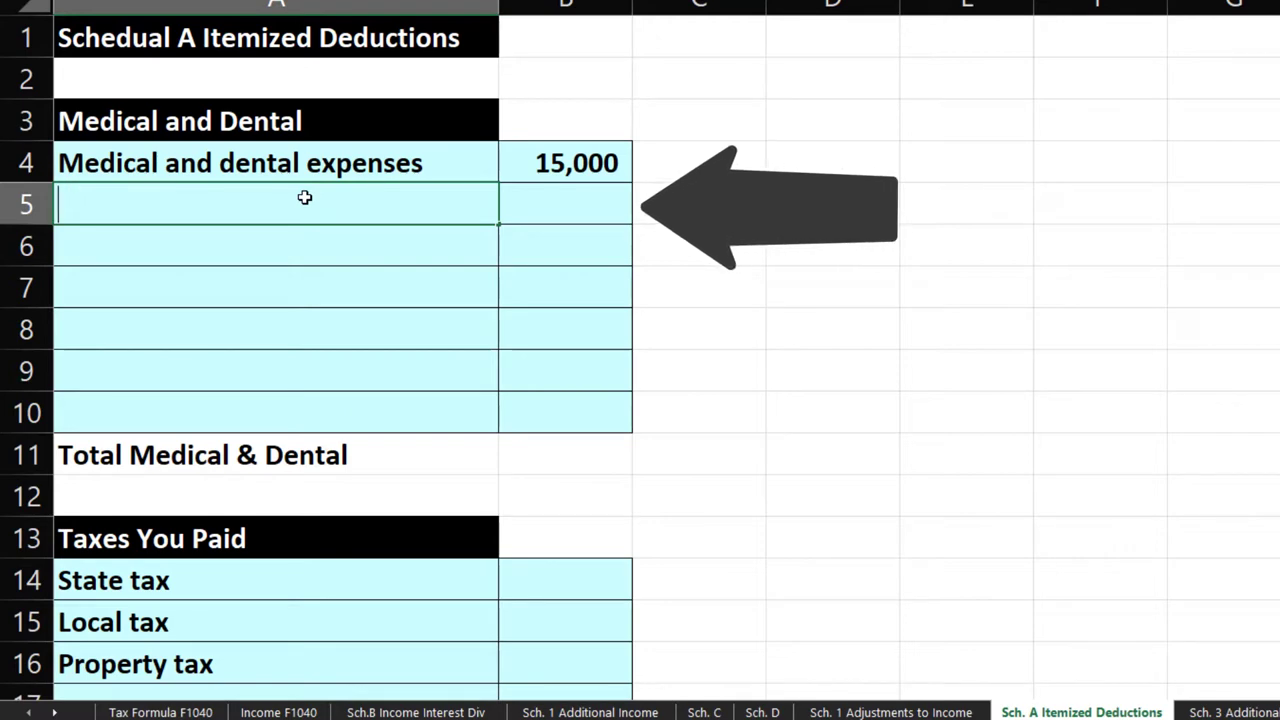
pyautogui.write('AGI')
pyautogui.press('Tab')
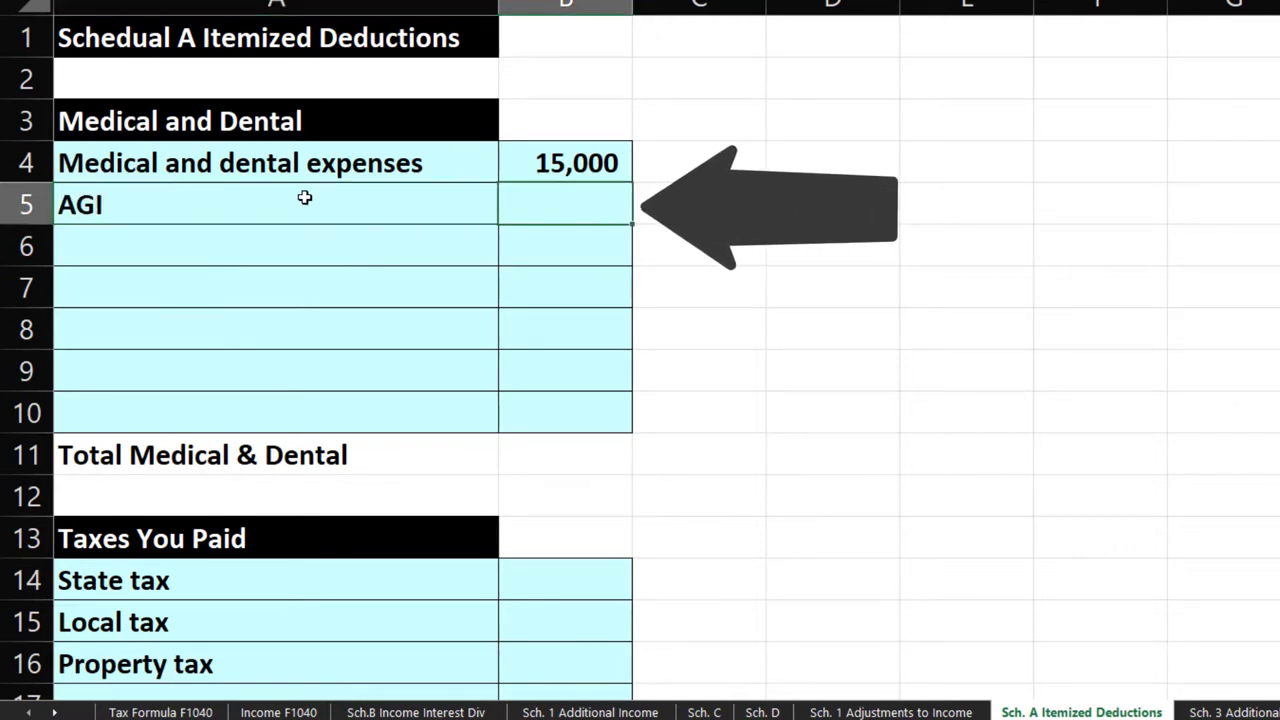
# Link the AGI amount in B5 to the adjusted gross income in D4 of the Tax Formula F1040 sheet.
pyautogui.write('=')
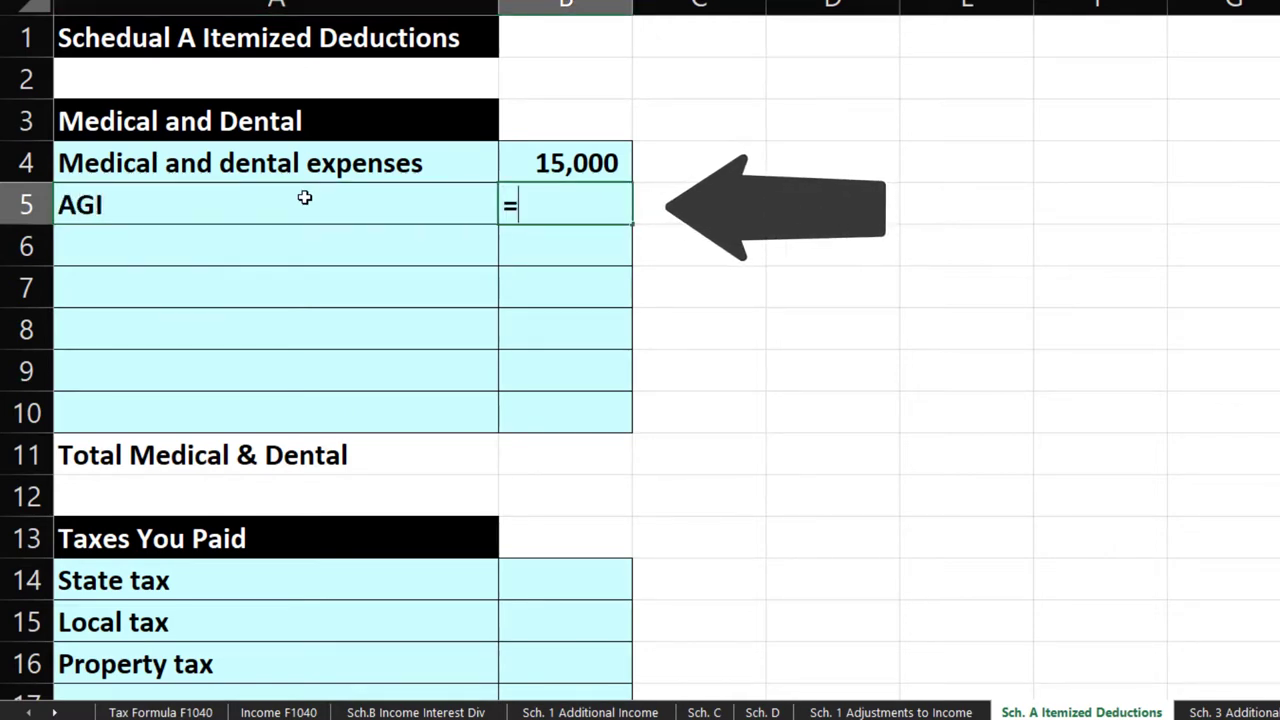
pyautogui.click(161, 712)
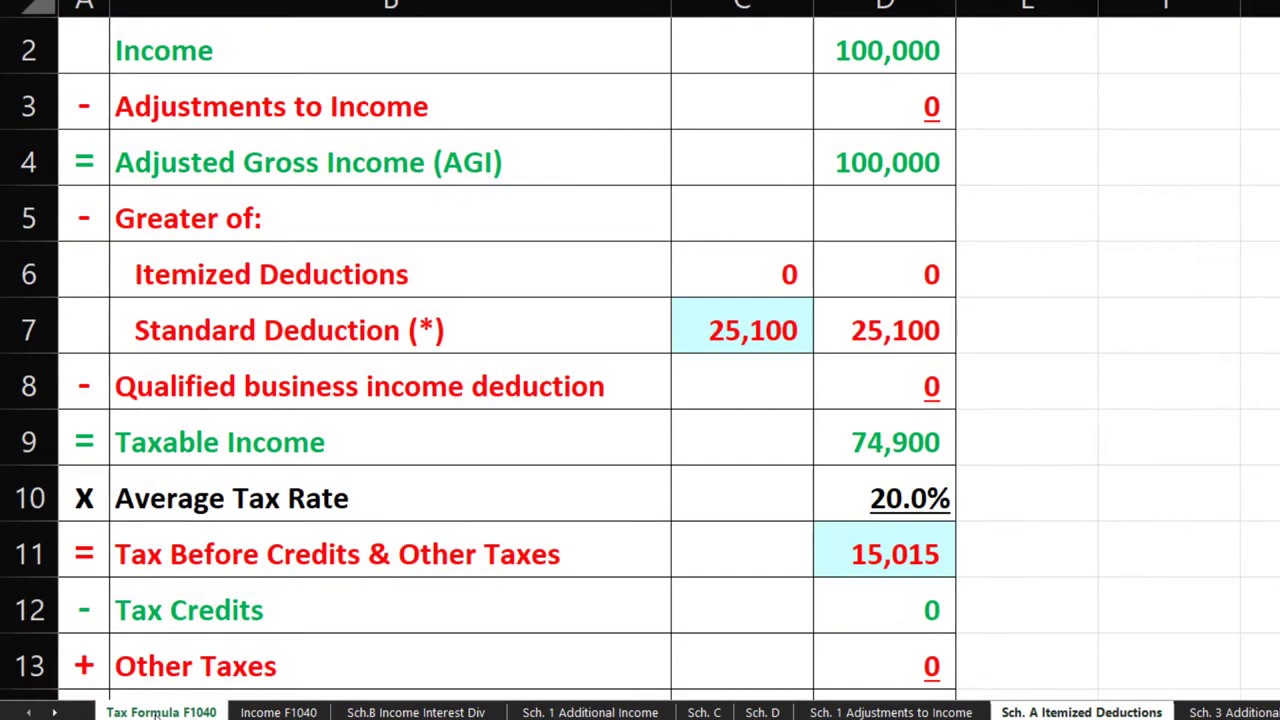
pyautogui.click(842, 164)
pyautogui.press('Return')
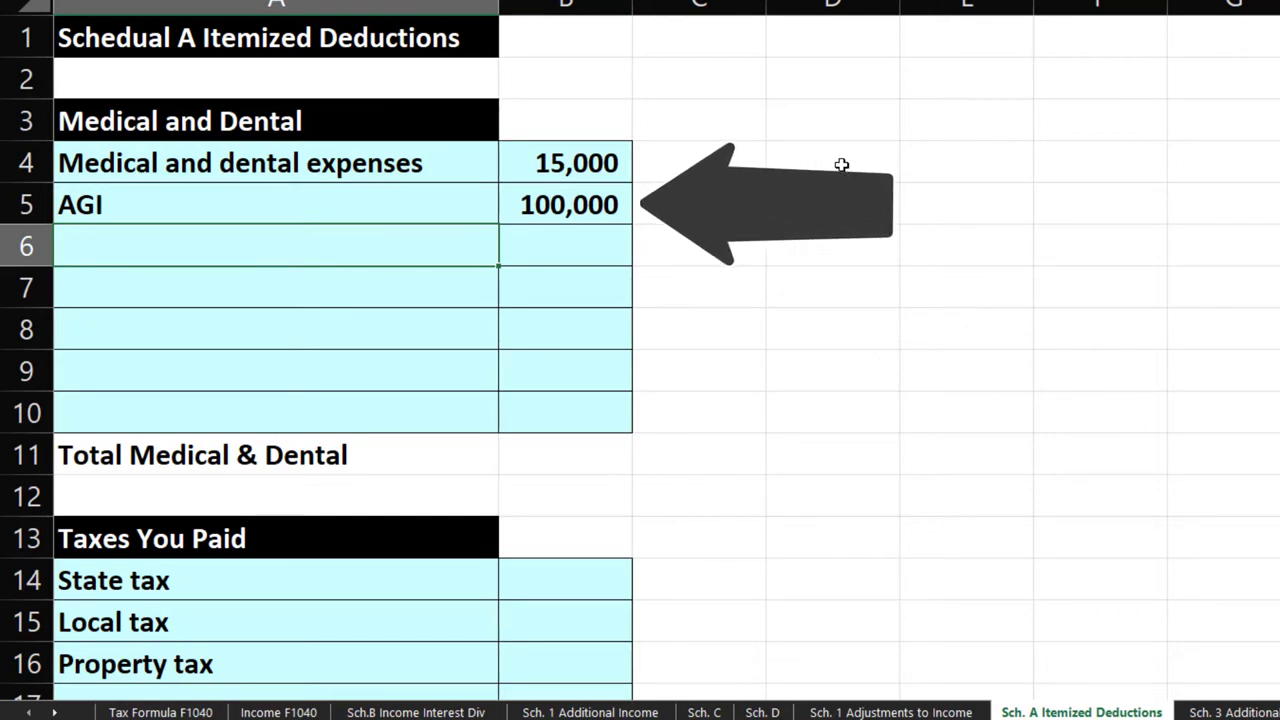
pyautogui.write('7.5% of AGI')
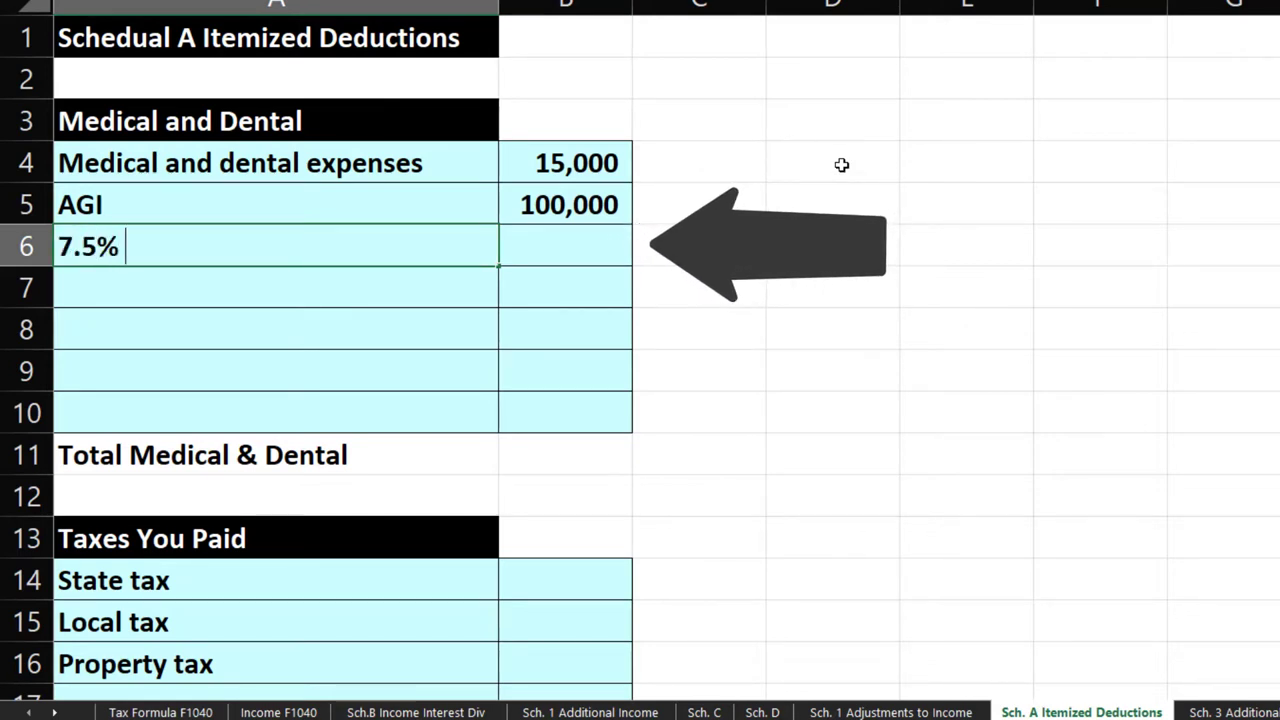
pyautogui.press('BackSpace')
pyautogui.press('BackSpace')
pyautogui.press('BackSpace')
pyautogui.press('BackSpace')
pyautogui.press('BackSpace')
pyautogui.press('BackSpace')
pyautogui.press('BackSpace')
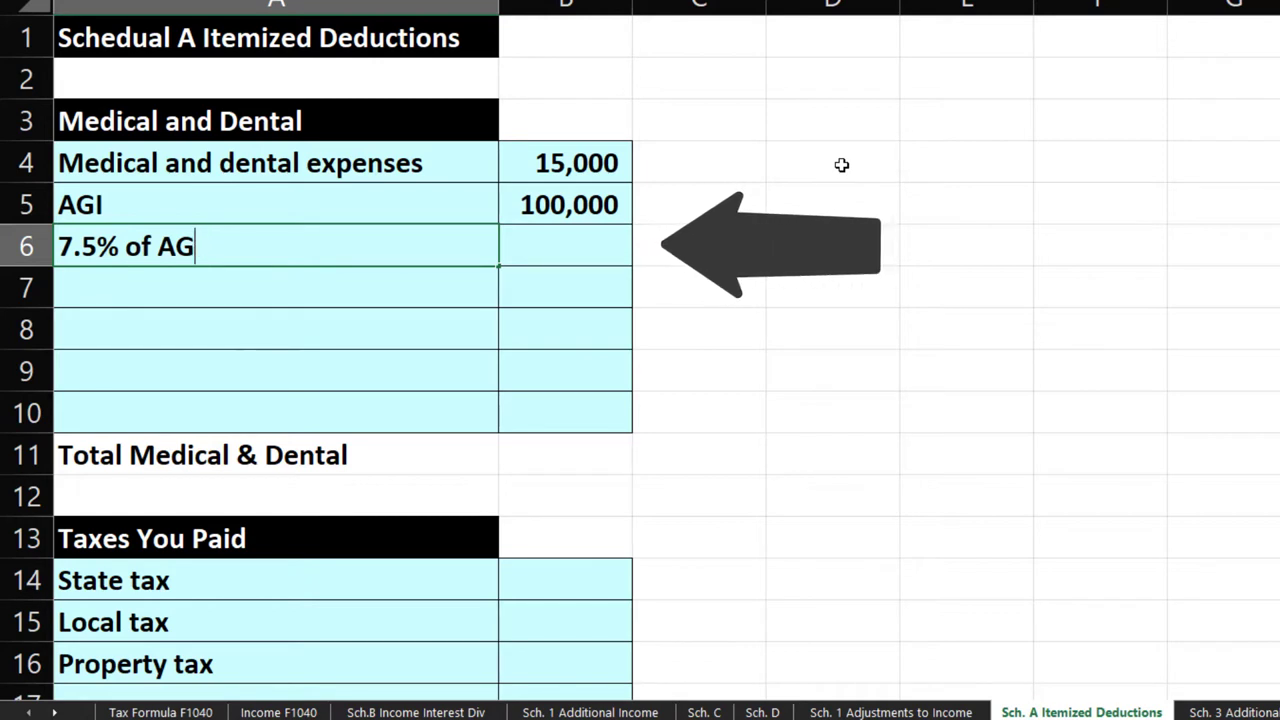
pyautogui.press('Tab')
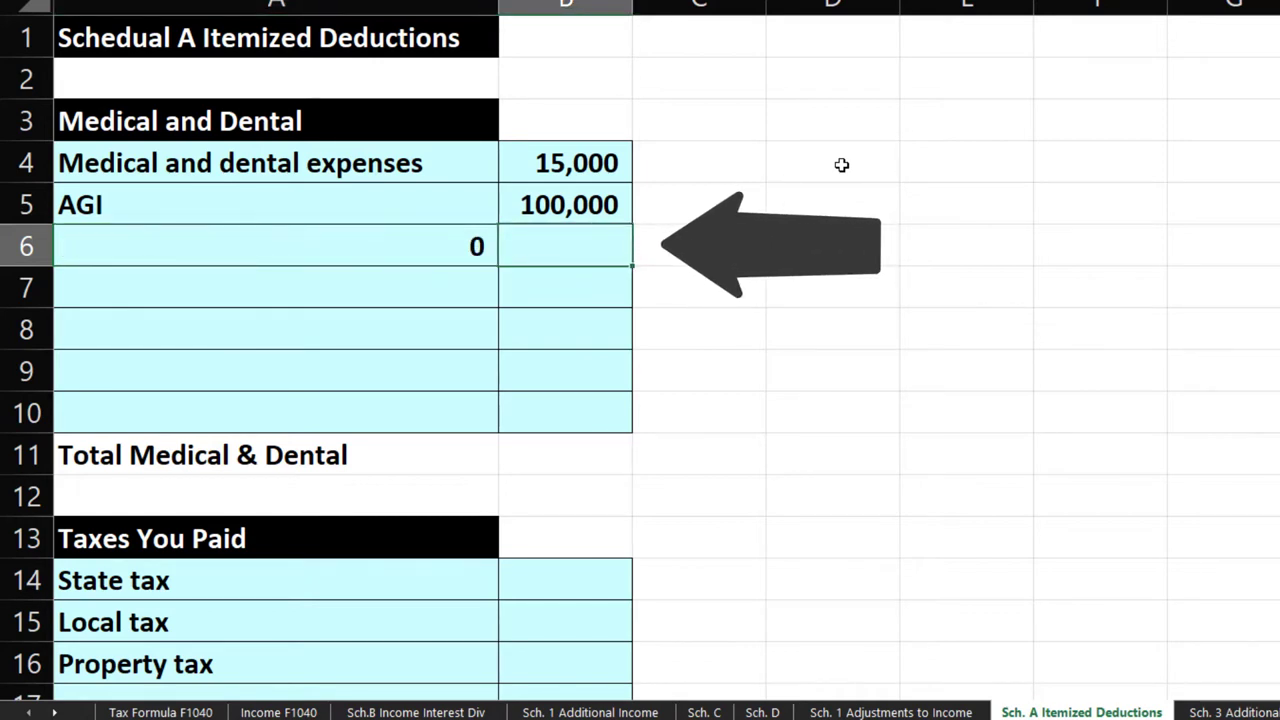
pyautogui.press('Left')
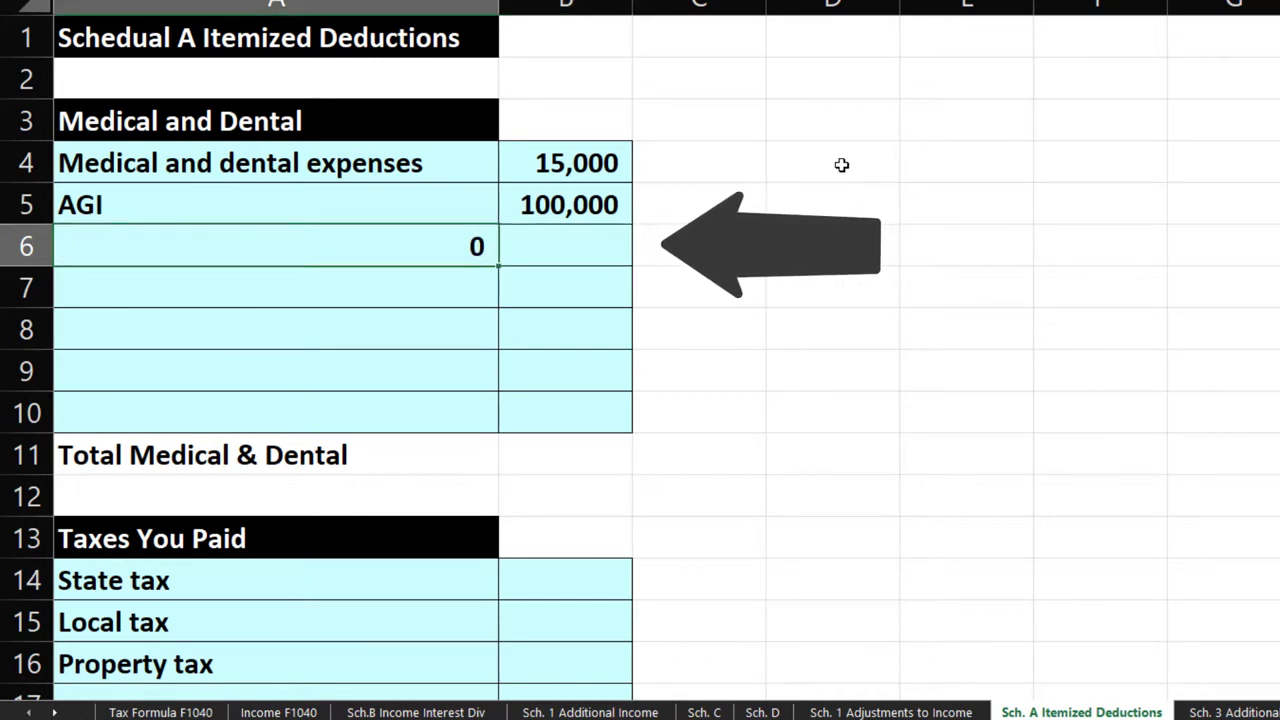
pyautogui.press('Delete')
# Enter the 7.5% medical expense rate in cell B6, formatted as a percentage with one decimal place.
pyautogui.press('Right')
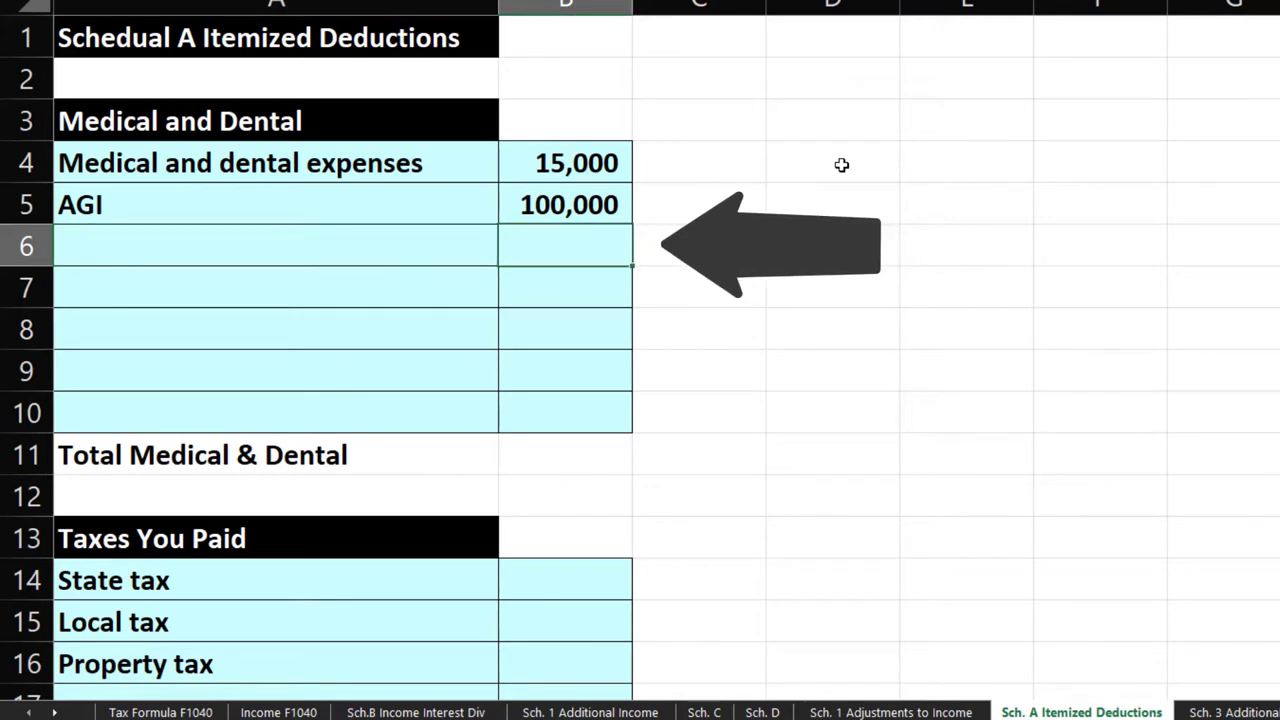
pyautogui.press('Return')
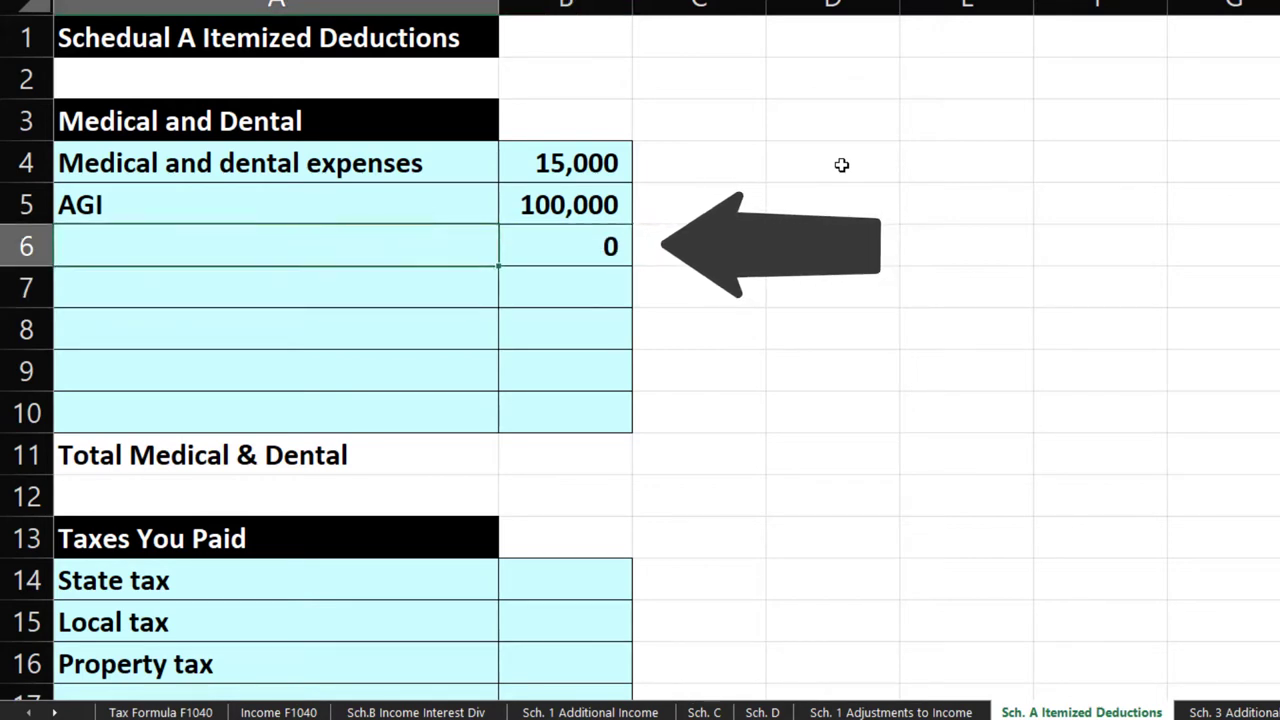
pyautogui.press('Up')
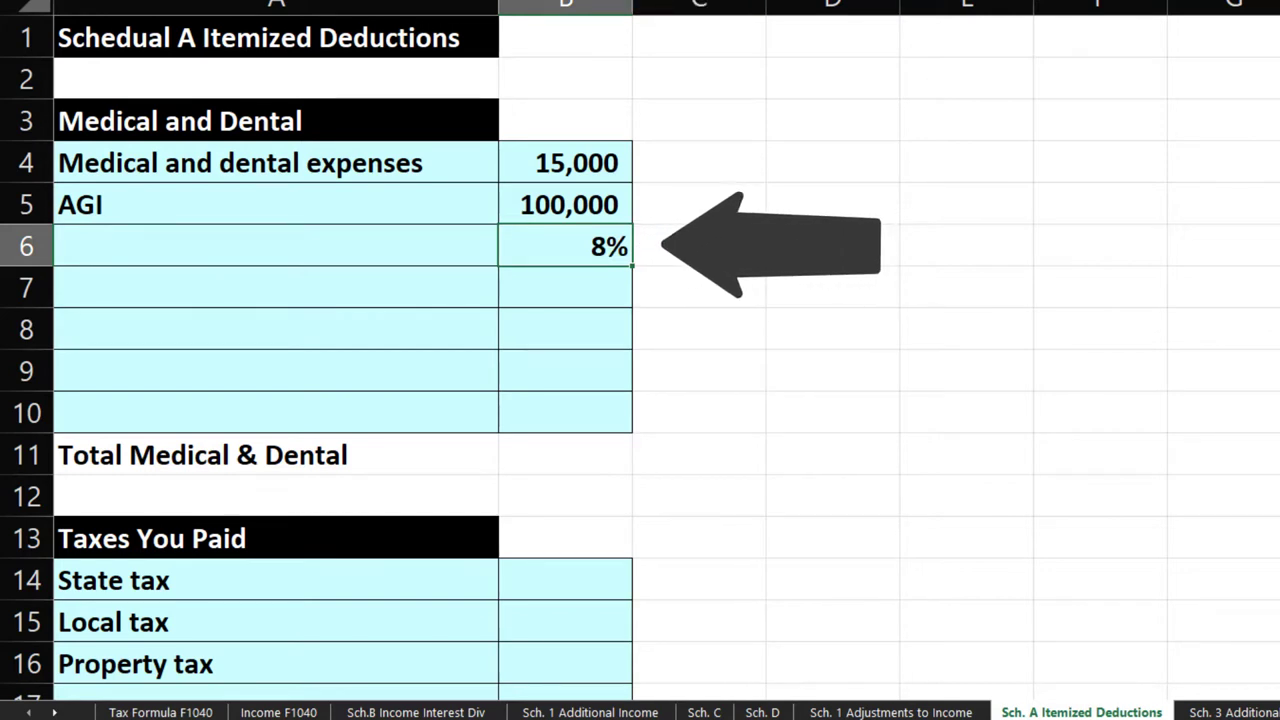
pyautogui.hotkey('alt', 'h')
pyautogui.press('0')
pyautogui.hotkey('alt', 'h')
pyautogui.press('0')
pyautogui.hotkey('alt', 'h')
pyautogui.press('0')
pyautogui.hotkey('alt', 'h')
pyautogui.press('9')
pyautogui.hotkey('alt', 'h')
pyautogui.press('9')
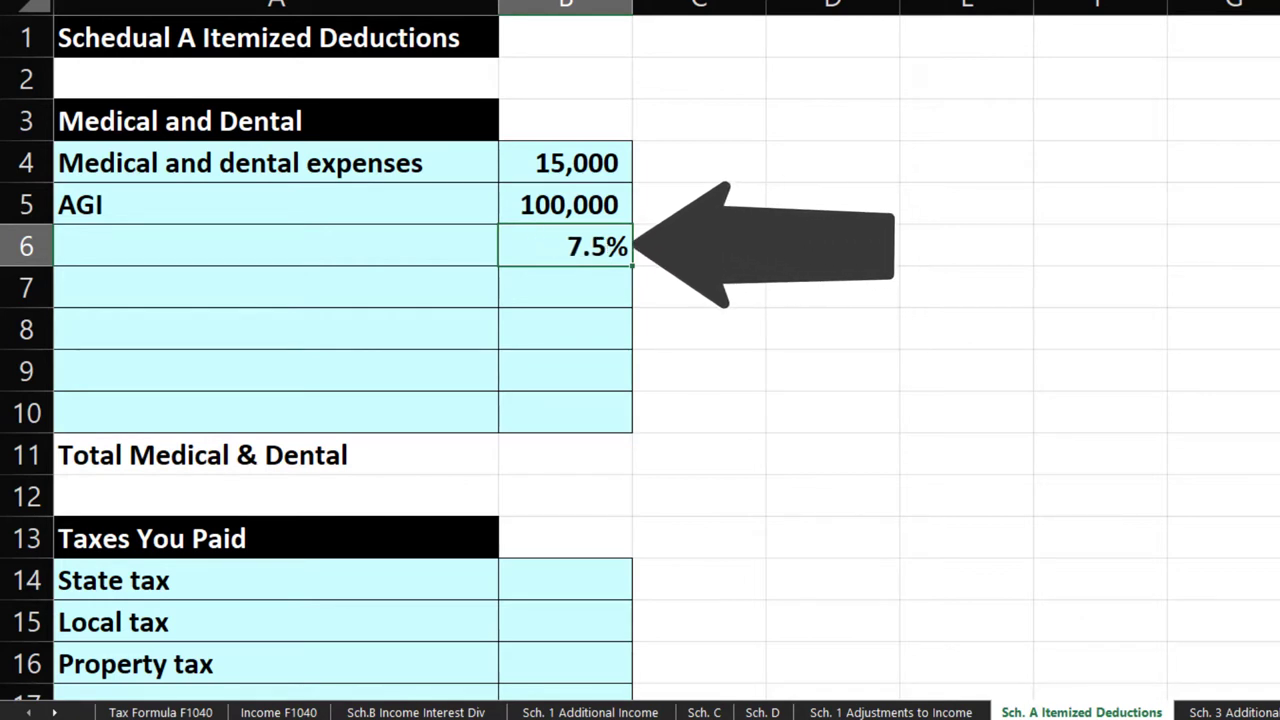
# Label cell A7 "Floor" and calculate it in B7 as AGI times the percentage rate, B5*B6.
pyautogui.click(205, 285)
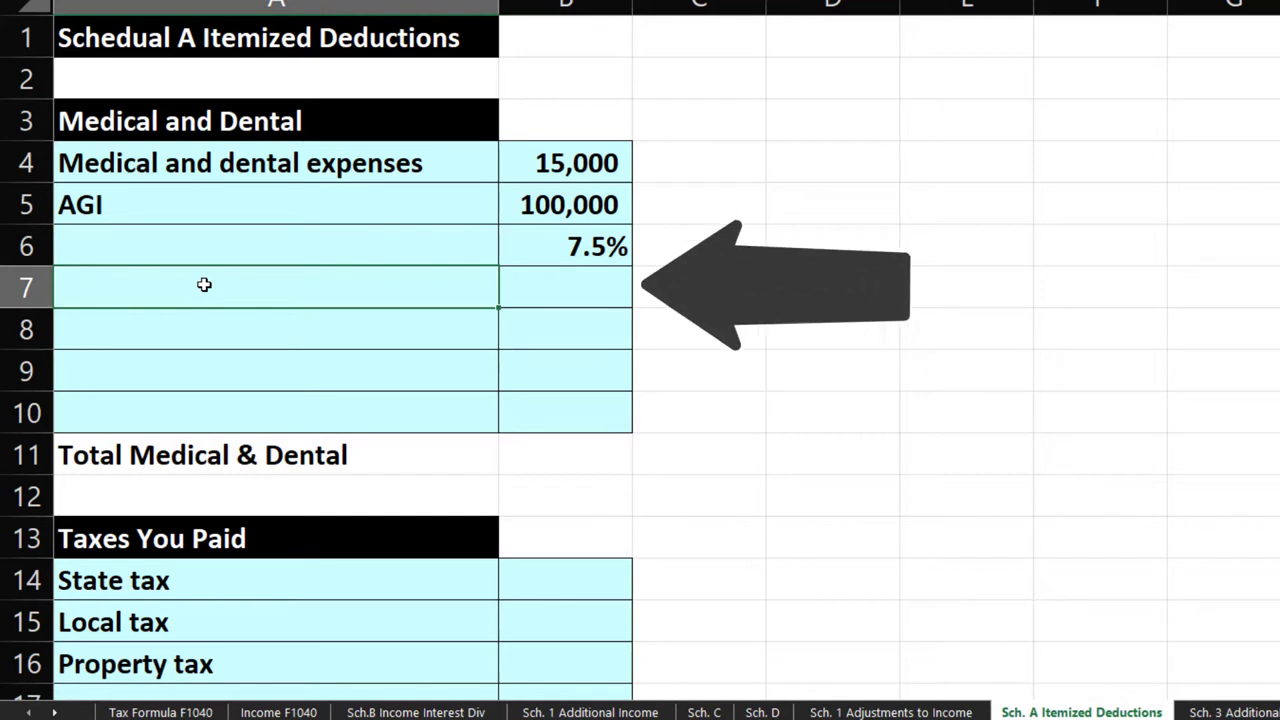
pyautogui.write('Floor')
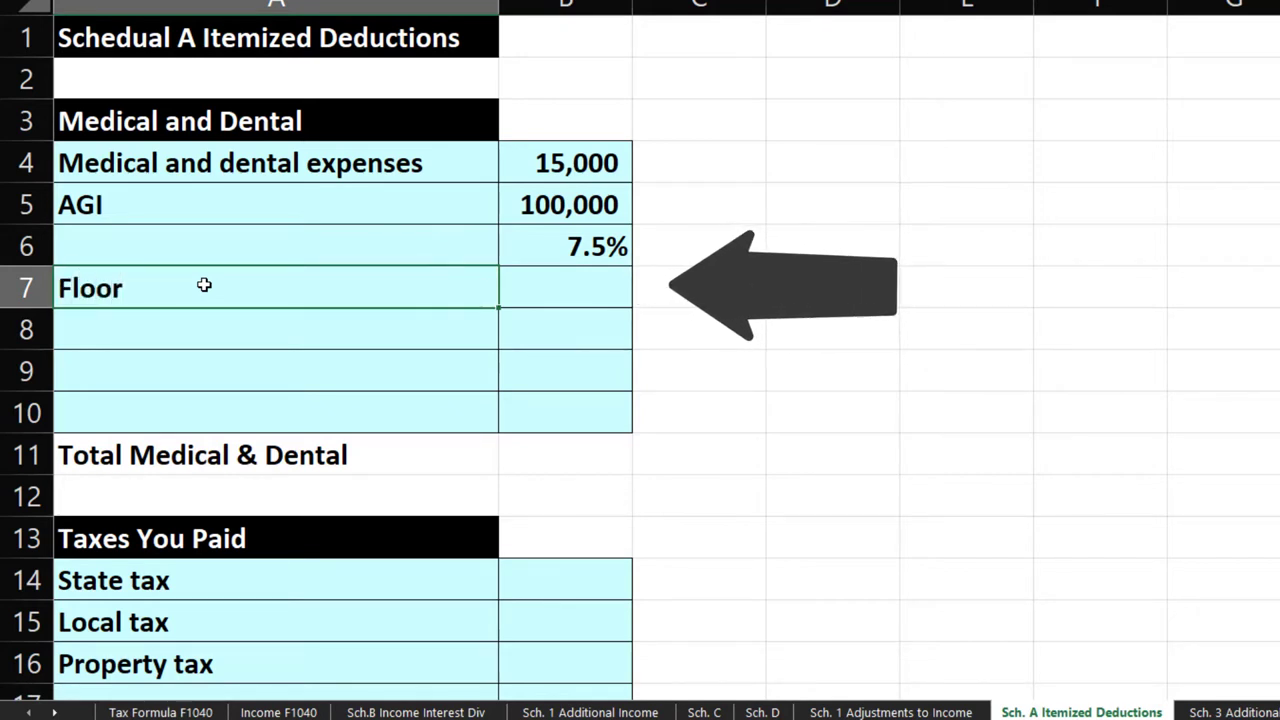
pyautogui.press('Tab')
pyautogui.write('=')
pyautogui.press('Up')
pyautogui.press('Up')
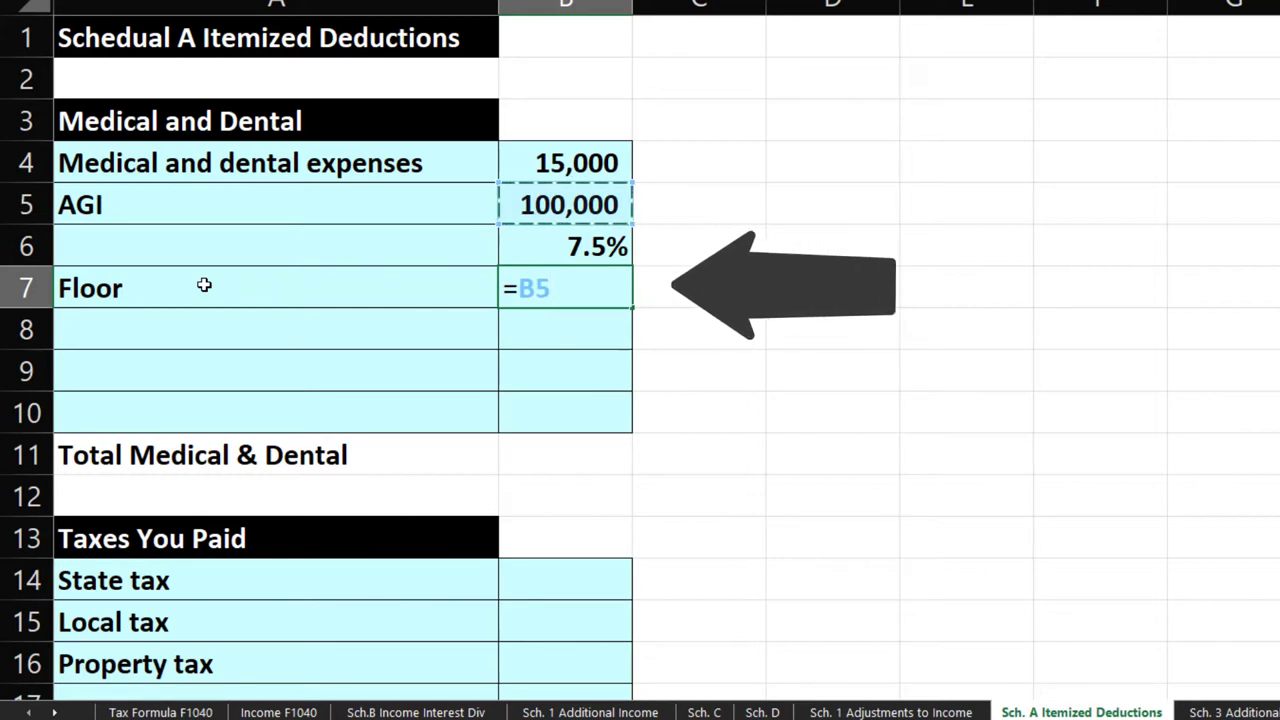
pyautogui.write('*')
pyautogui.press('Up')
pyautogui.press('Return')
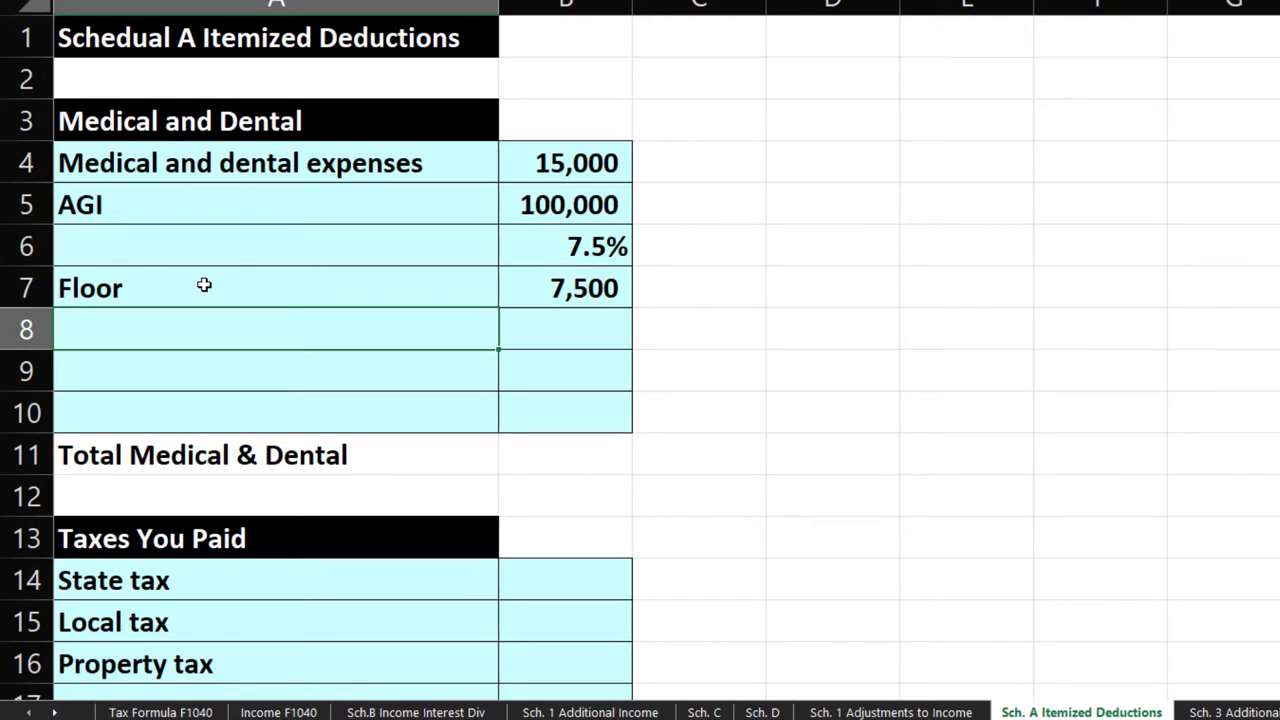
# Label cell A8 "Deductibel medical and dental".
pyautogui.write('Deductibel')
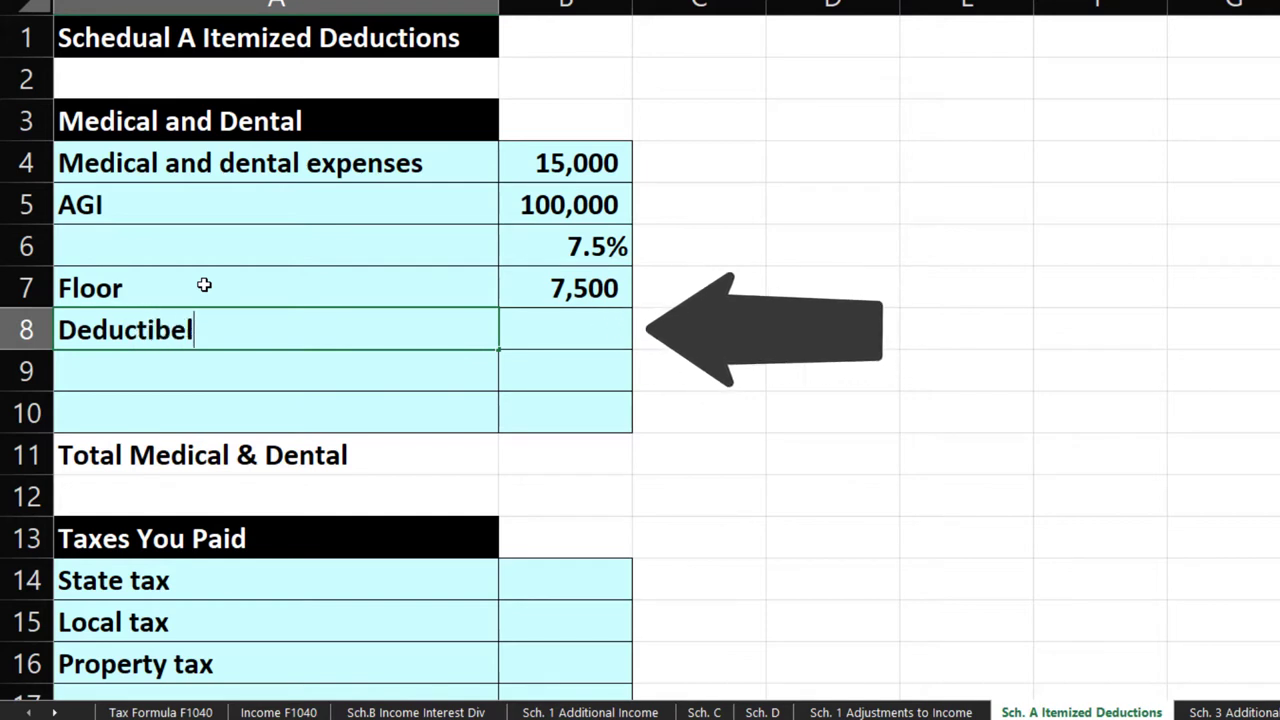
pyautogui.write(' medical ')
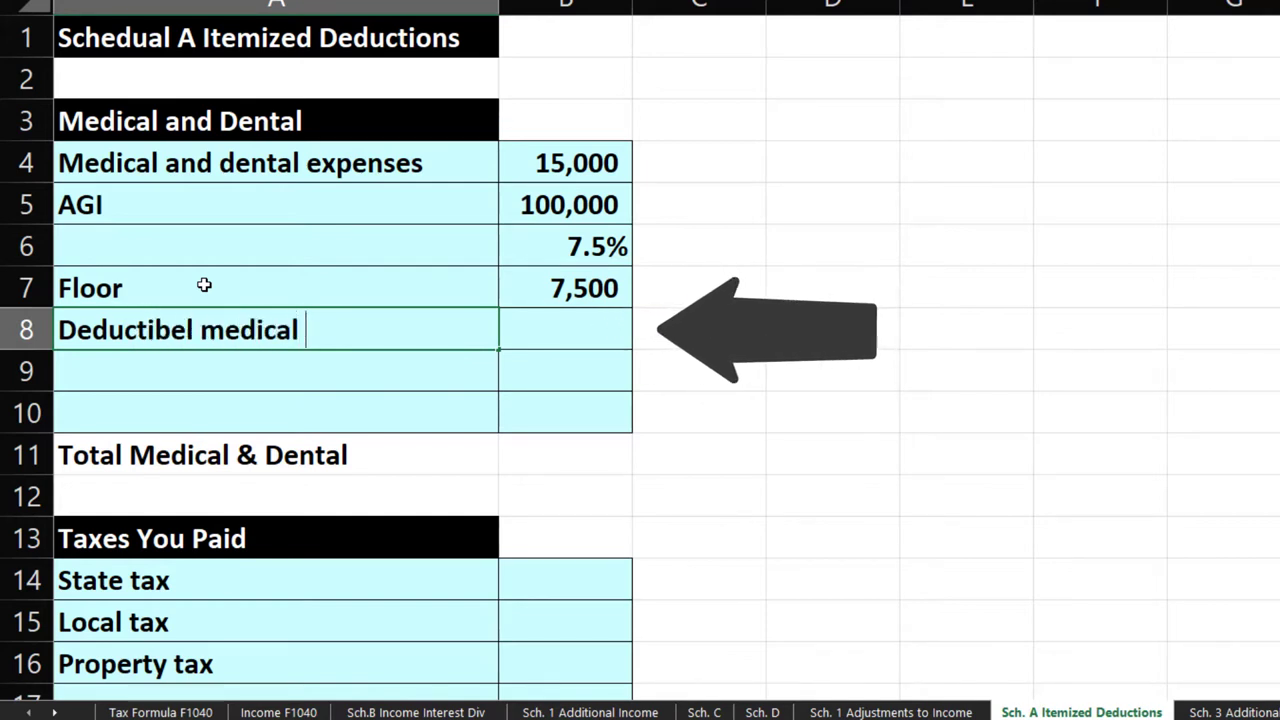
pyautogui.write('and dental')
pyautogui.press('Tab')
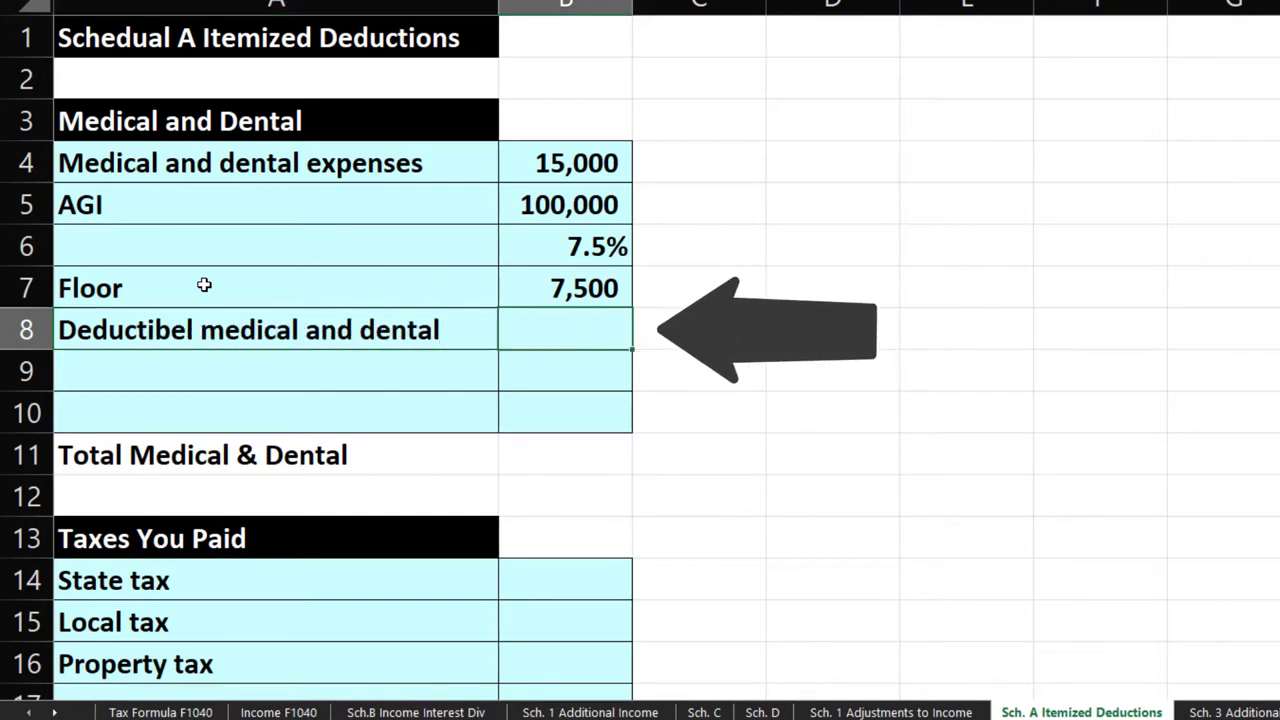
# Try calculating the deductible medical and dental amount in B8 as B4-B7 and compare it with Schedule A in Lacerte.
pyautogui.write('=')
pyautogui.press('Up')
pyautogui.press('Up')
pyautogui.press('Up')
pyautogui.press('Up')
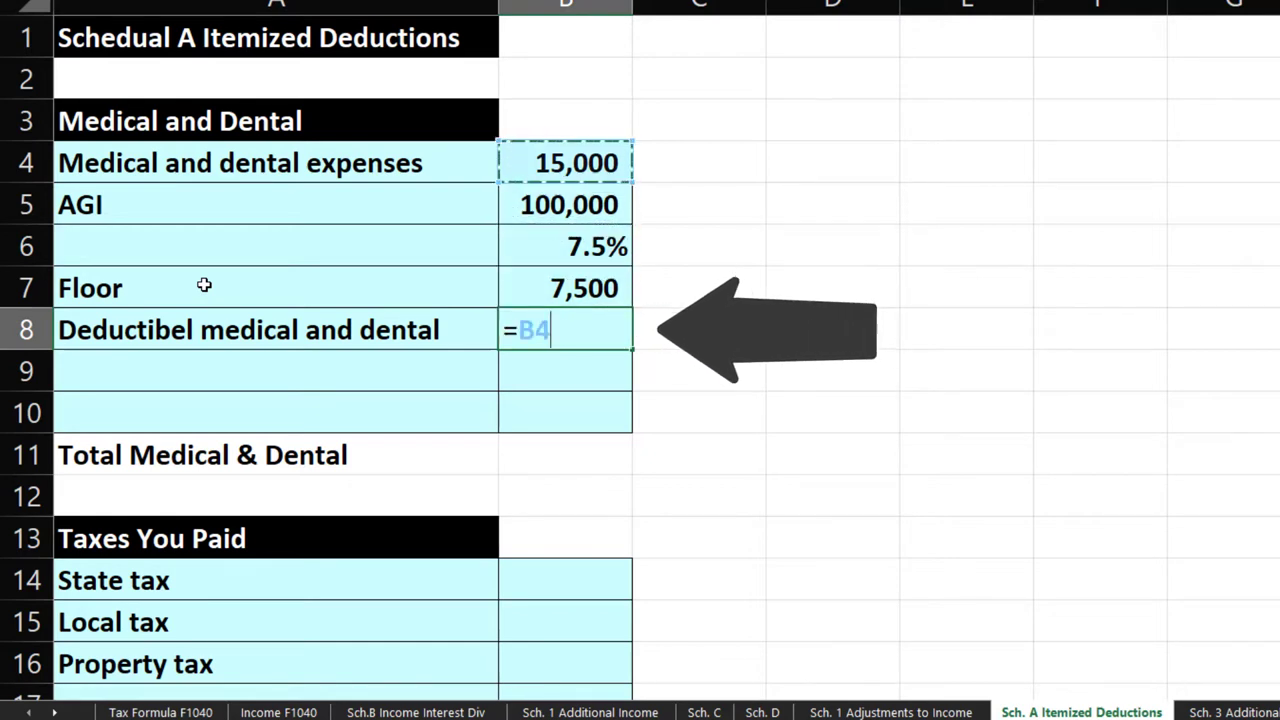
pyautogui.write('-')
pyautogui.press('Up')
pyautogui.press('Return')
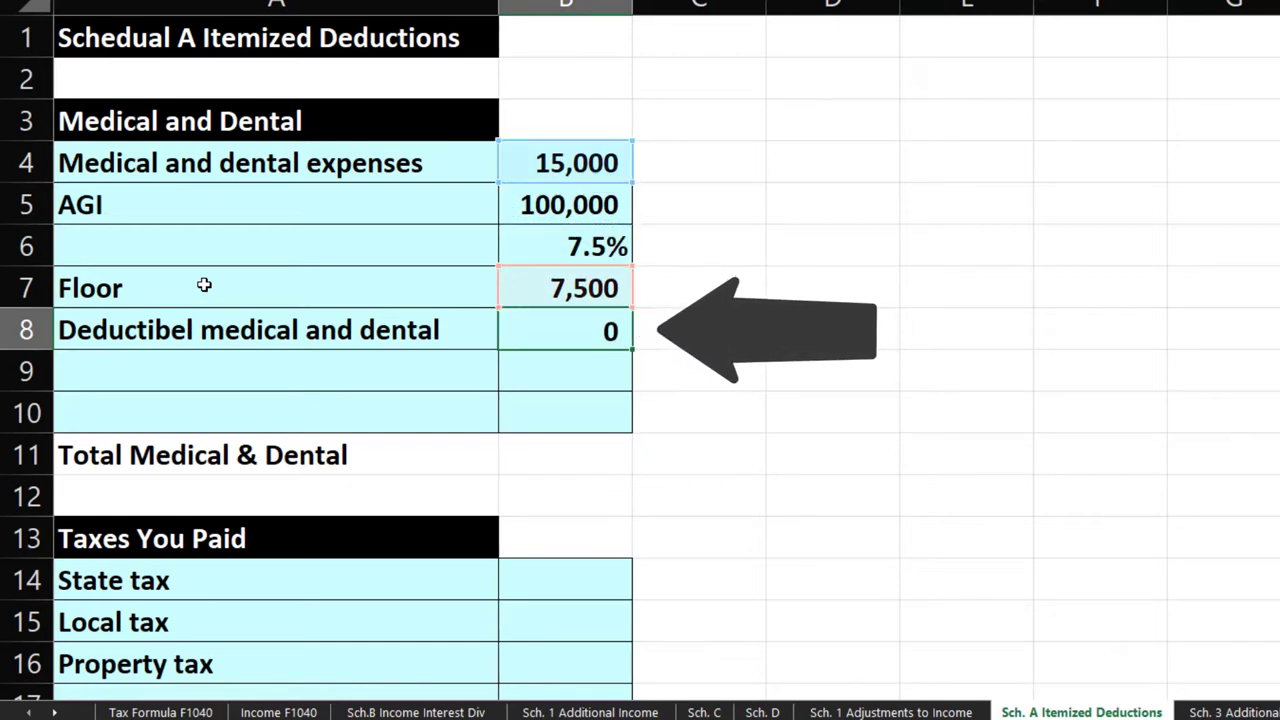
pyautogui.press('Up')
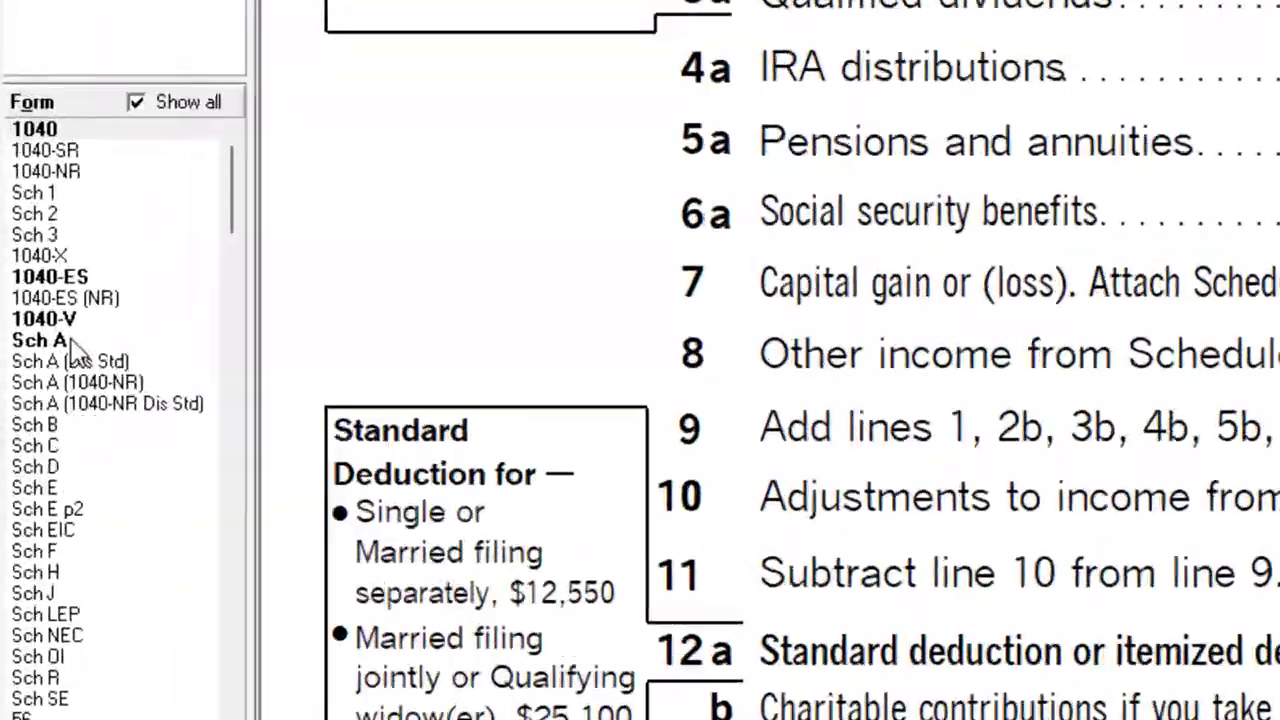
pyautogui.click(15, 268)
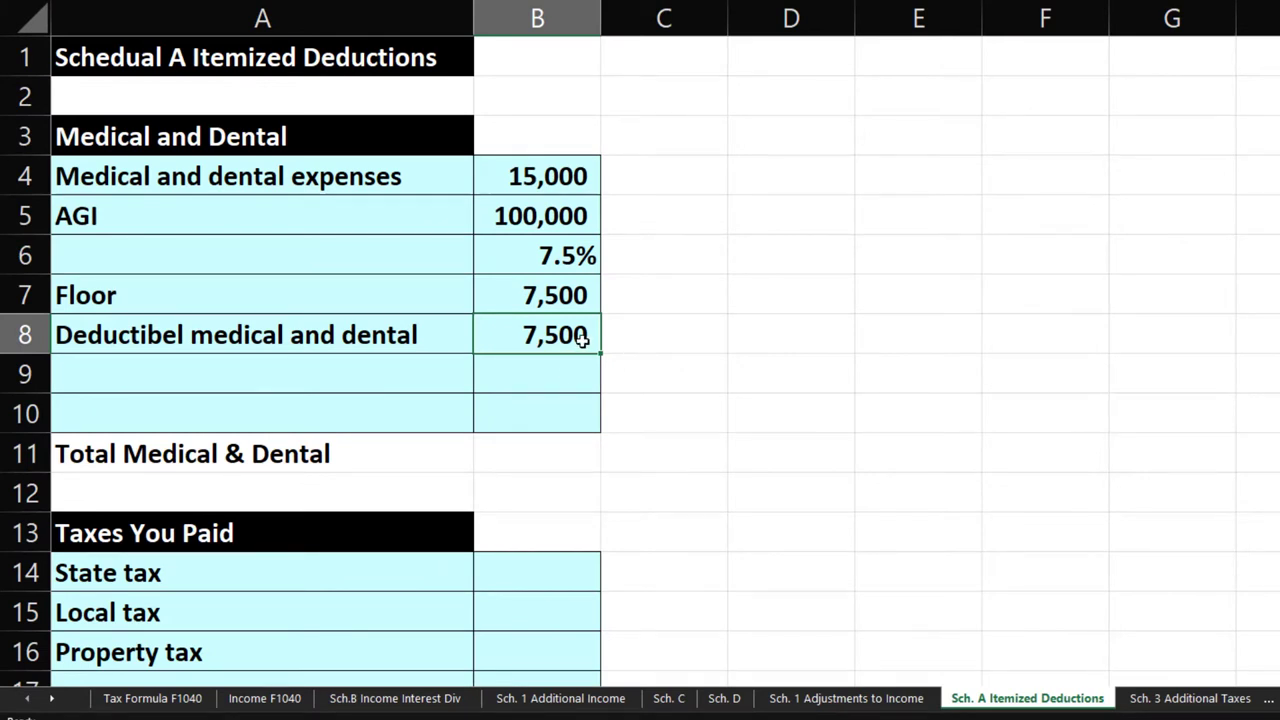
pyautogui.press('Delete')
# Calculate the deductible medical and dental amount in cell C8 as the expenses minus the floor, B4-B7.
pyautogui.press('Right')
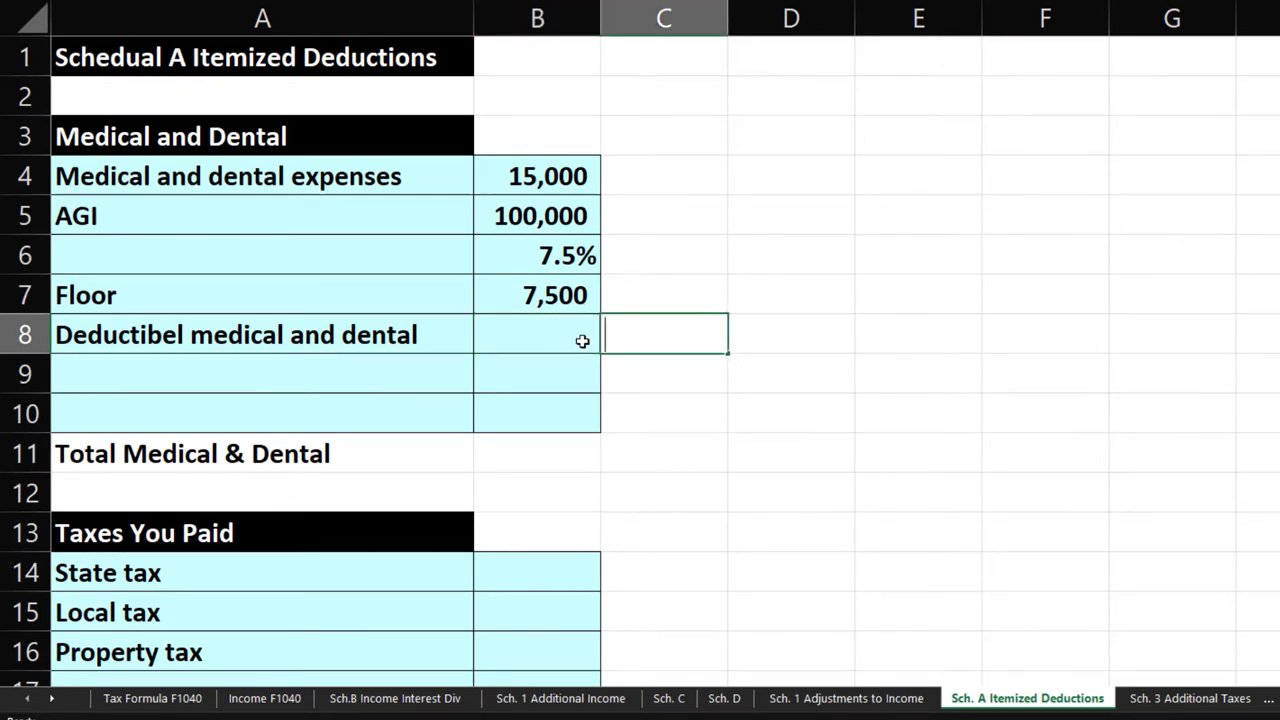
pyautogui.write('=')
pyautogui.press('Up')
pyautogui.press('Up')
pyautogui.press('Up')
pyautogui.press('Up')
pyautogui.press('Left')
pyautogui.write('-')
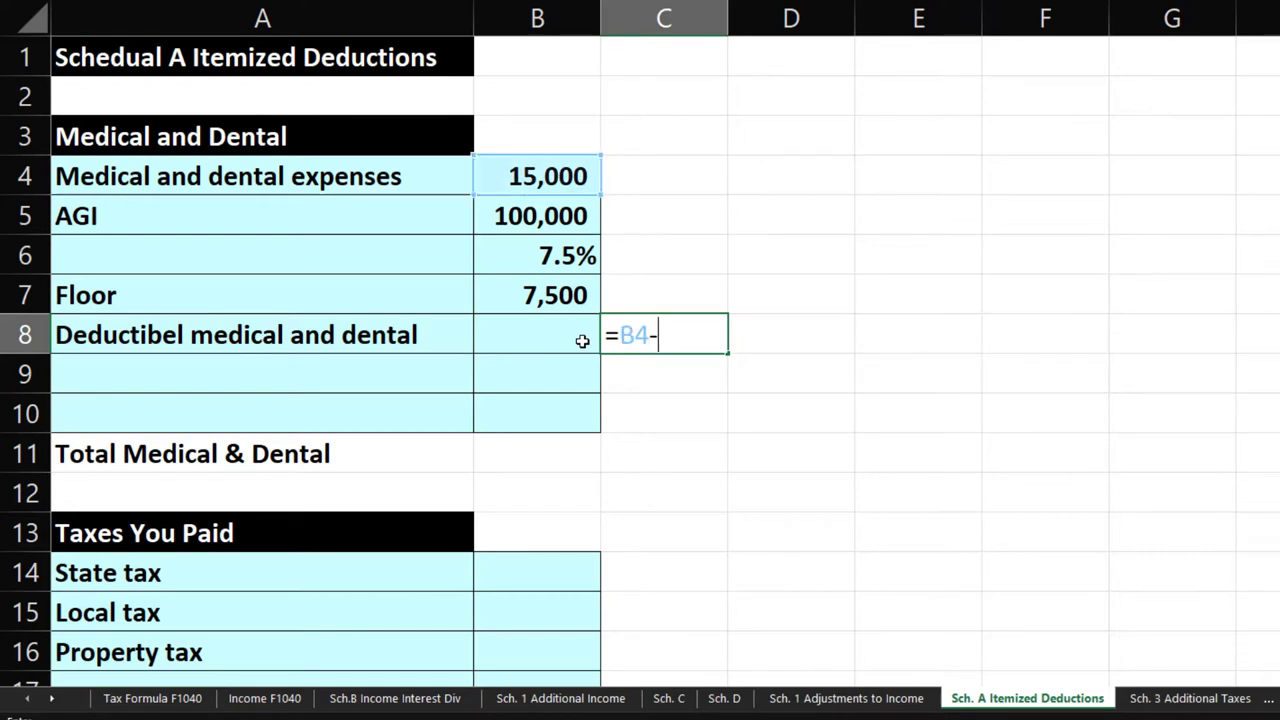
pyautogui.press('Left')
pyautogui.press('Up')
pyautogui.press('Return')
pyautogui.press('Up')
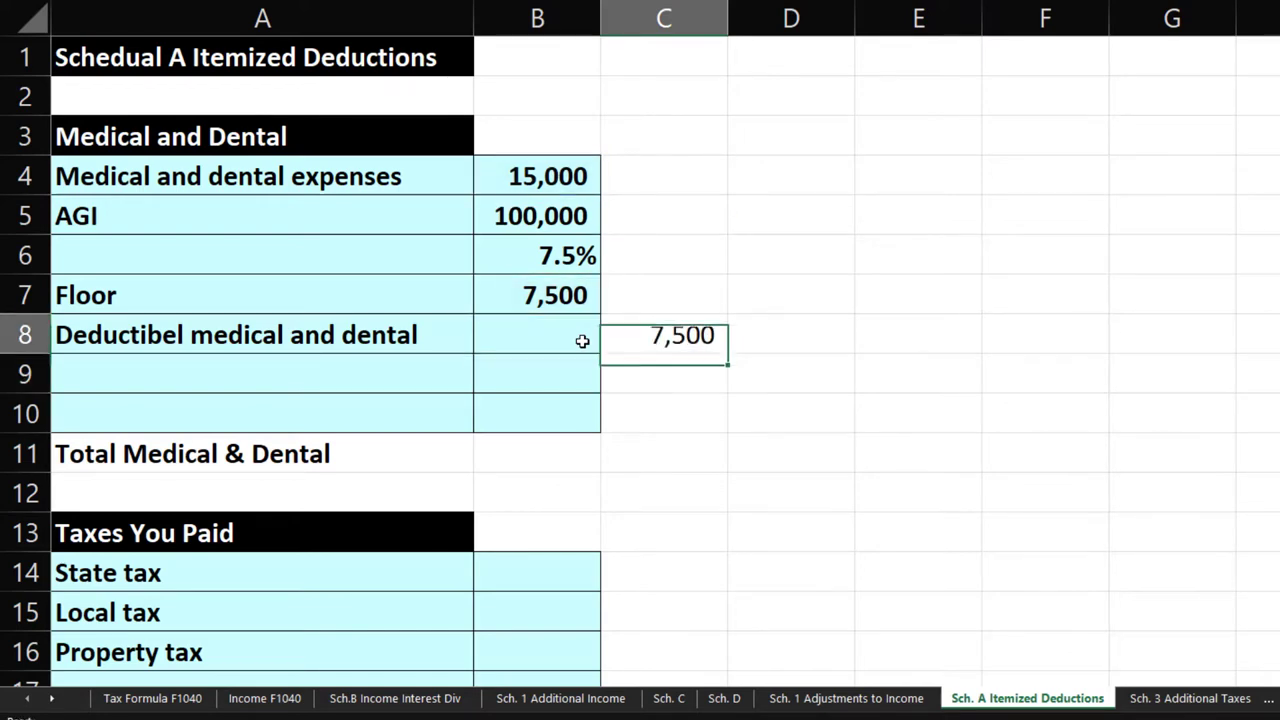
pyautogui.scroll(-4, 813, 537)
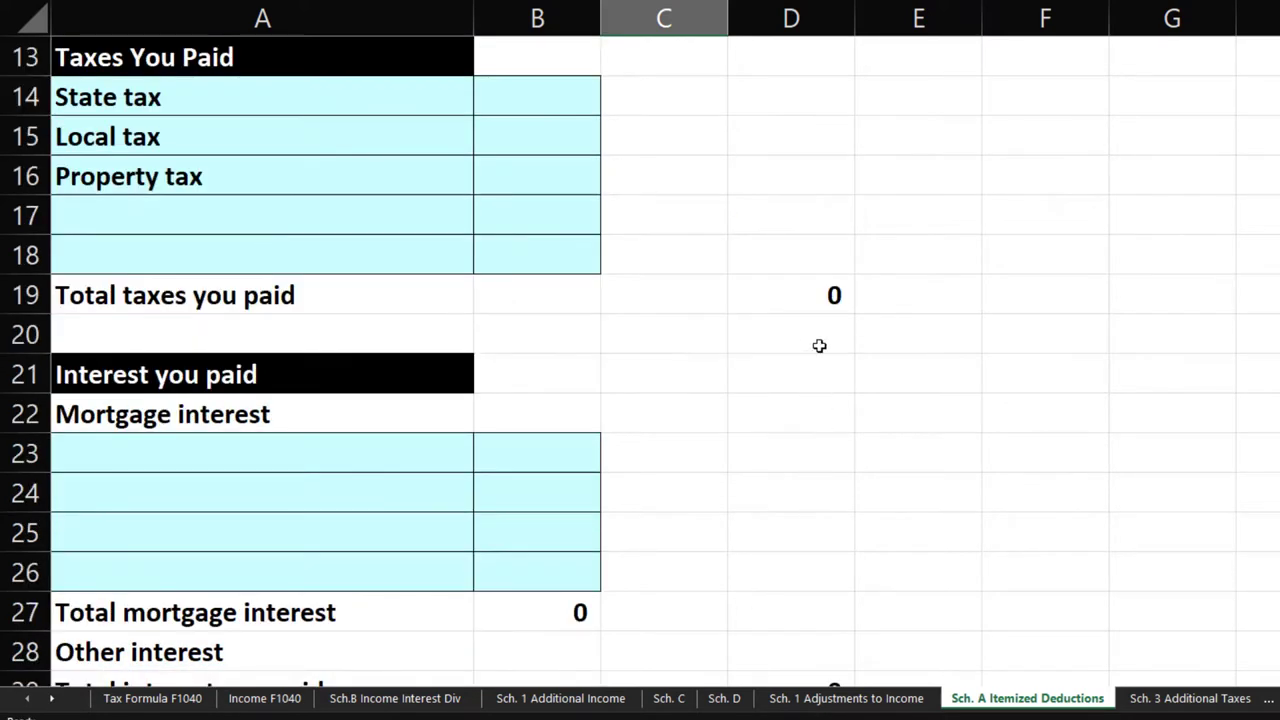
pyautogui.scroll(-4, 814, 320)
pyautogui.scroll(3, 814, 320)
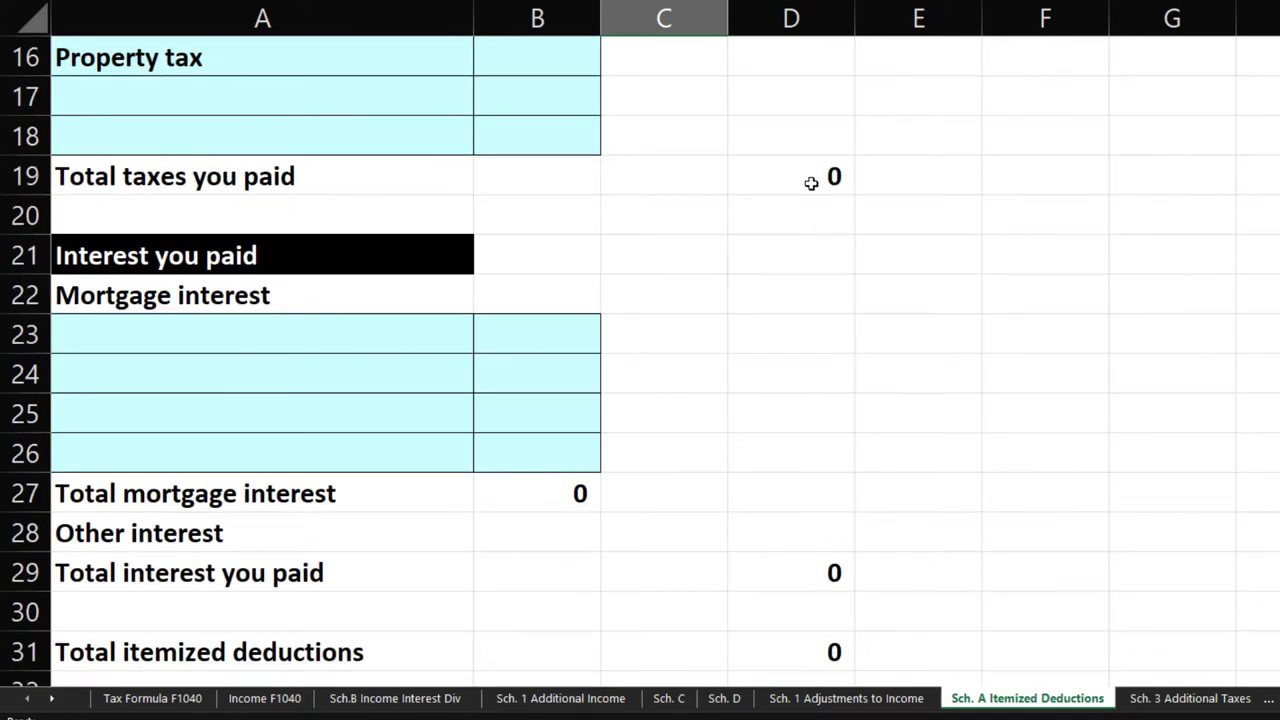
# Move the section totals and total itemized deductions in D19:D31 one column over to column C.
pyautogui.moveTo(814, 180); pyautogui.dragTo(793, 522)
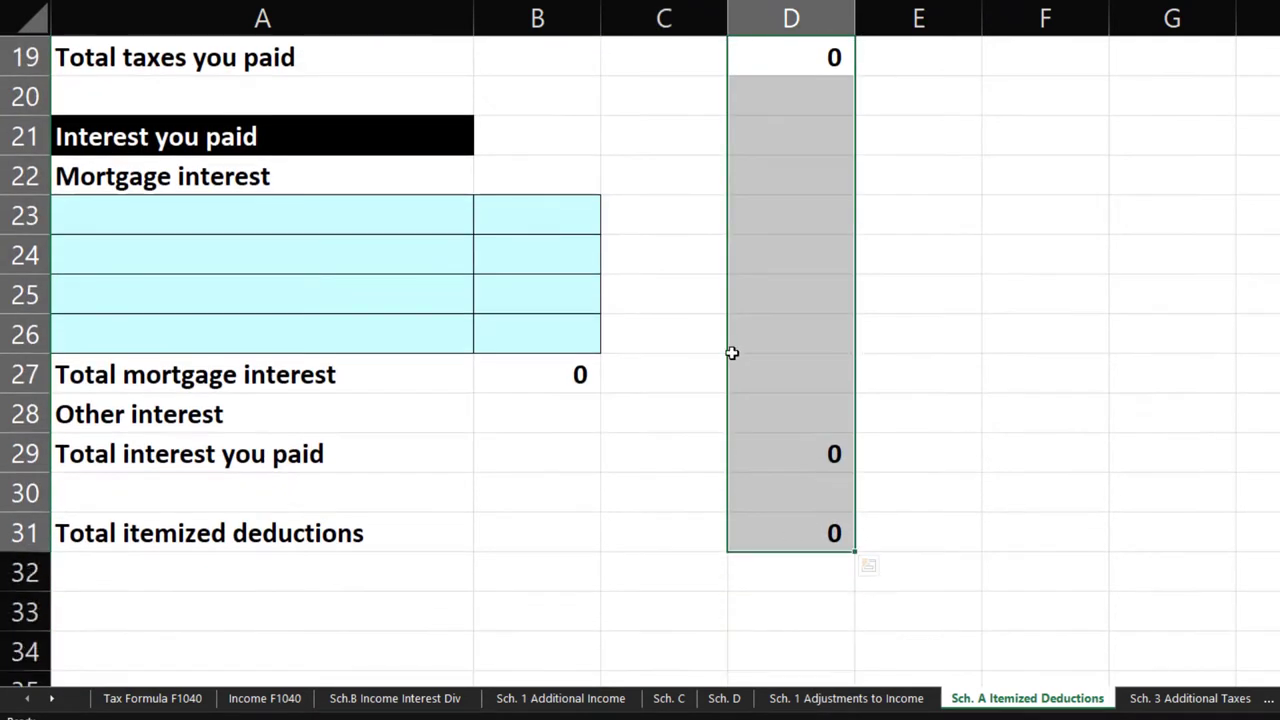
pyautogui.moveTo(727, 338); pyautogui.dragTo(700, 348)
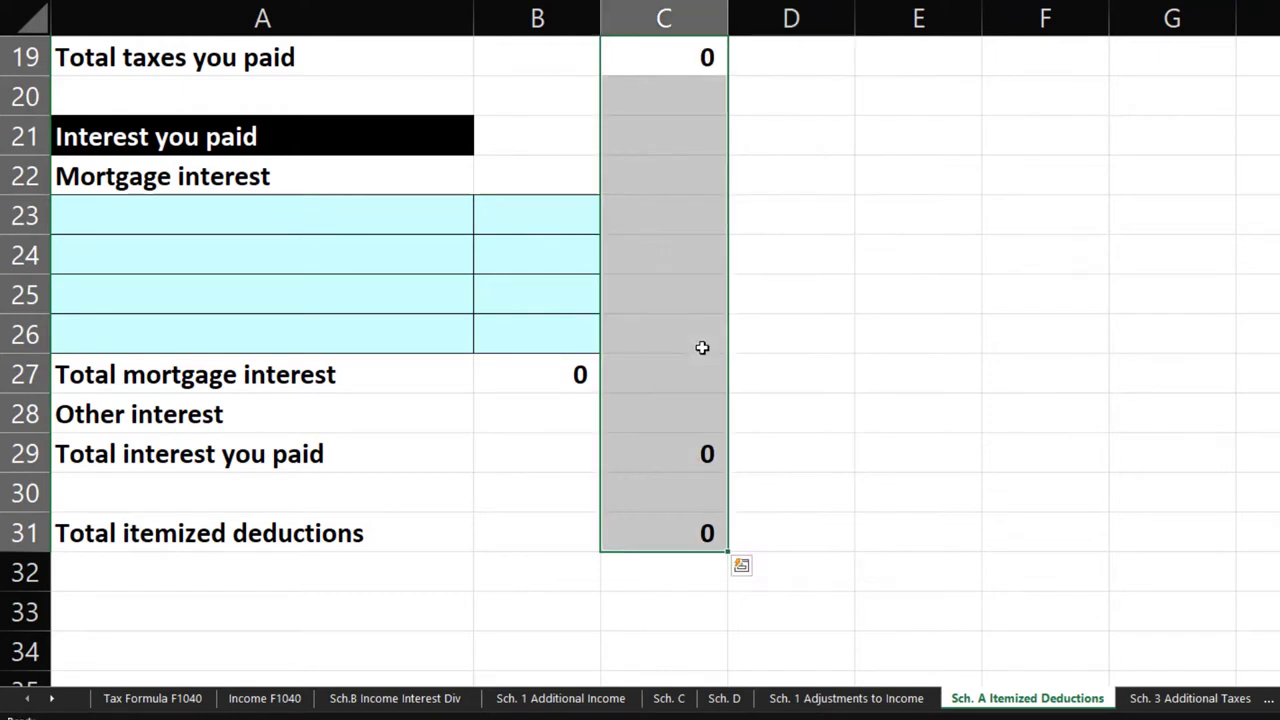
# Replace the total itemized deductions formula in C31 with a SUM of C4:C30.
pyautogui.doubleClick(676, 533)
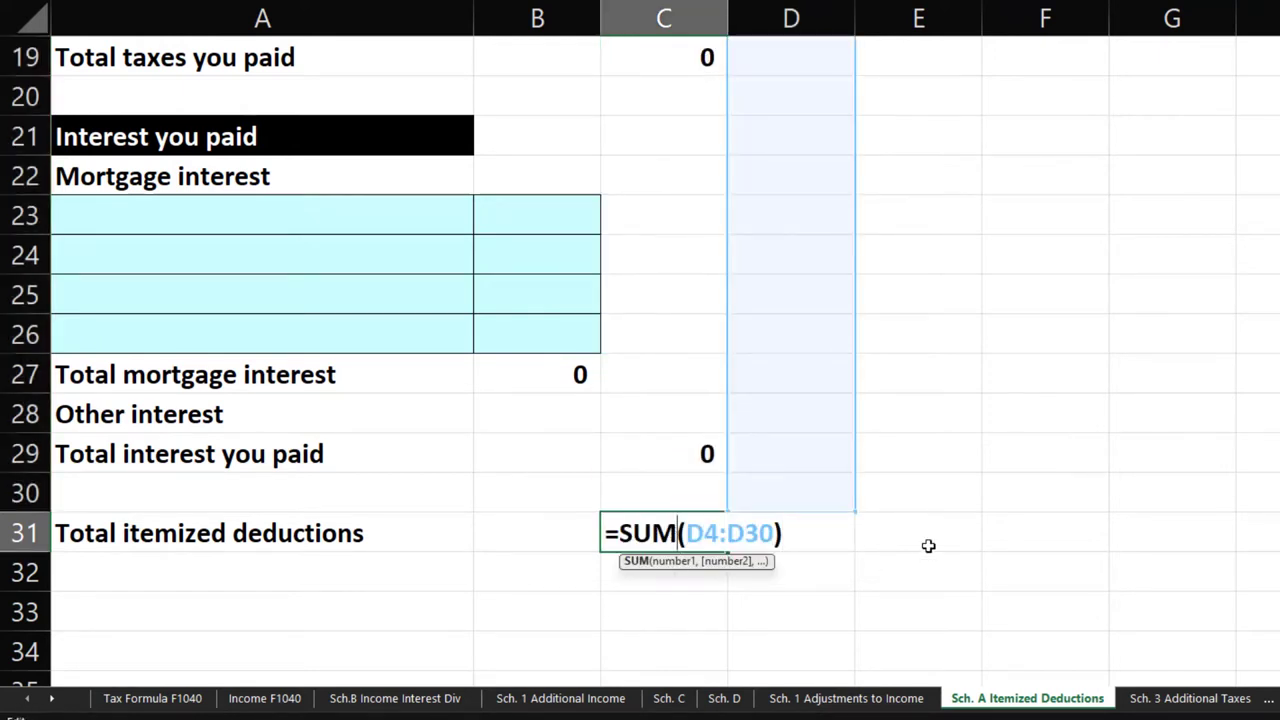
pyautogui.press('Return')
pyautogui.press('Up')
pyautogui.write('=sum(')
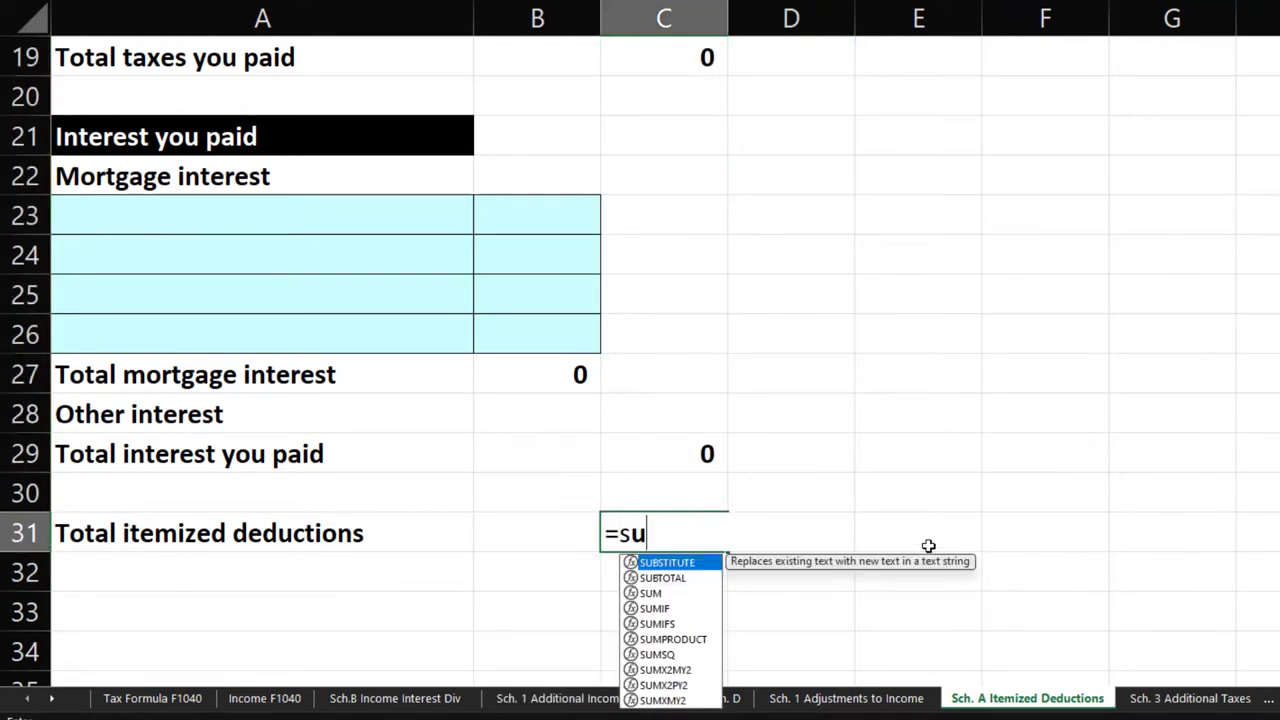
pyautogui.press('Up')
pyautogui.hotkey('shift', 'Up')
pyautogui.hotkey('shift', 'Up')
pyautogui.hotkey('shift', 'Up')
pyautogui.hotkey('shift', 'Up')
pyautogui.hotkey('shift', 'Up')
pyautogui.hotkey('shift', 'Up')
pyautogui.hotkey('shift', 'Up')
pyautogui.hotkey('shift', 'Up')
pyautogui.hotkey('shift', 'Up')
pyautogui.hotkey('shift', 'Up')
pyautogui.hotkey('shift', 'Up')
pyautogui.hotkey('shift', 'Up')
pyautogui.hotkey('shift', 'Up')
pyautogui.hotkey('shift', 'Up')
pyautogui.hotkey('shift', 'Up')
pyautogui.hotkey('shift', 'Up')
pyautogui.hotkey('shift', 'Up')
pyautogui.hotkey('shift', 'Up')
pyautogui.hotkey('shift', 'Up')
pyautogui.hotkey('shift', 'Up')
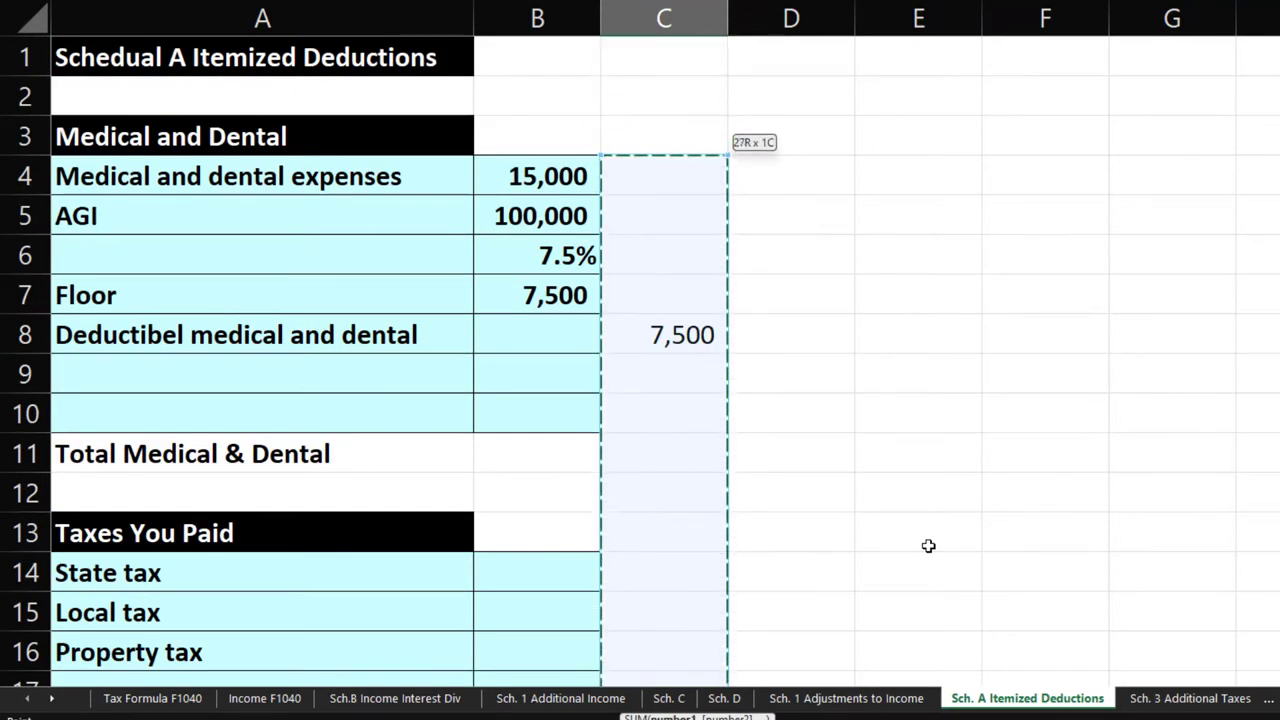
pyautogui.press('Return')
# Underline the percentage rate in cell B6 above the floor amount.
pyautogui.scroll(5, 928, 546)
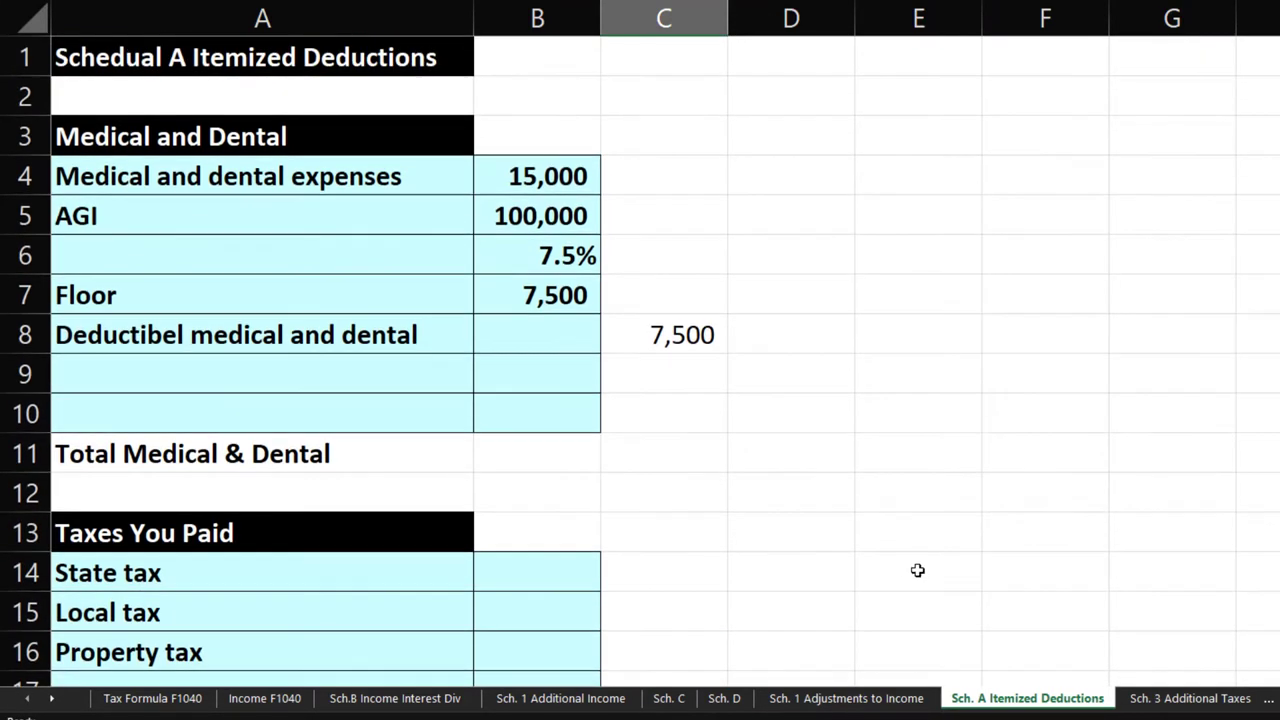
pyautogui.click(520, 176)
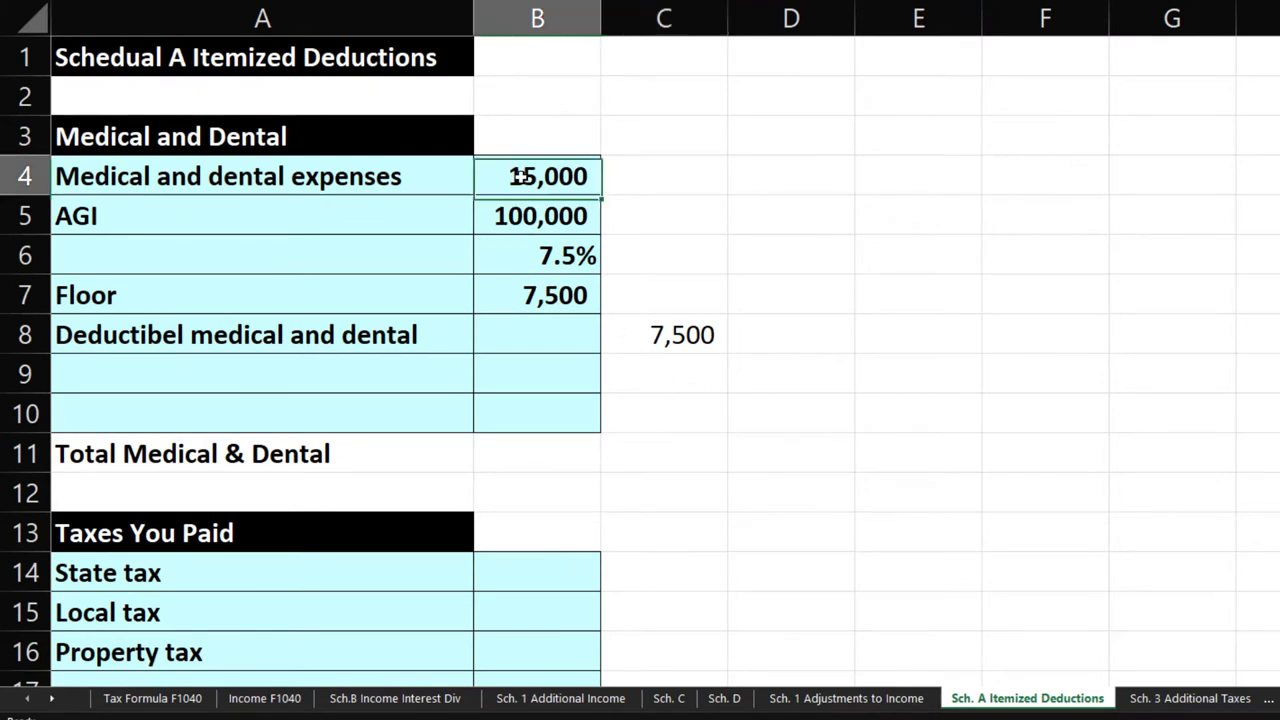
pyautogui.click(527, 216)
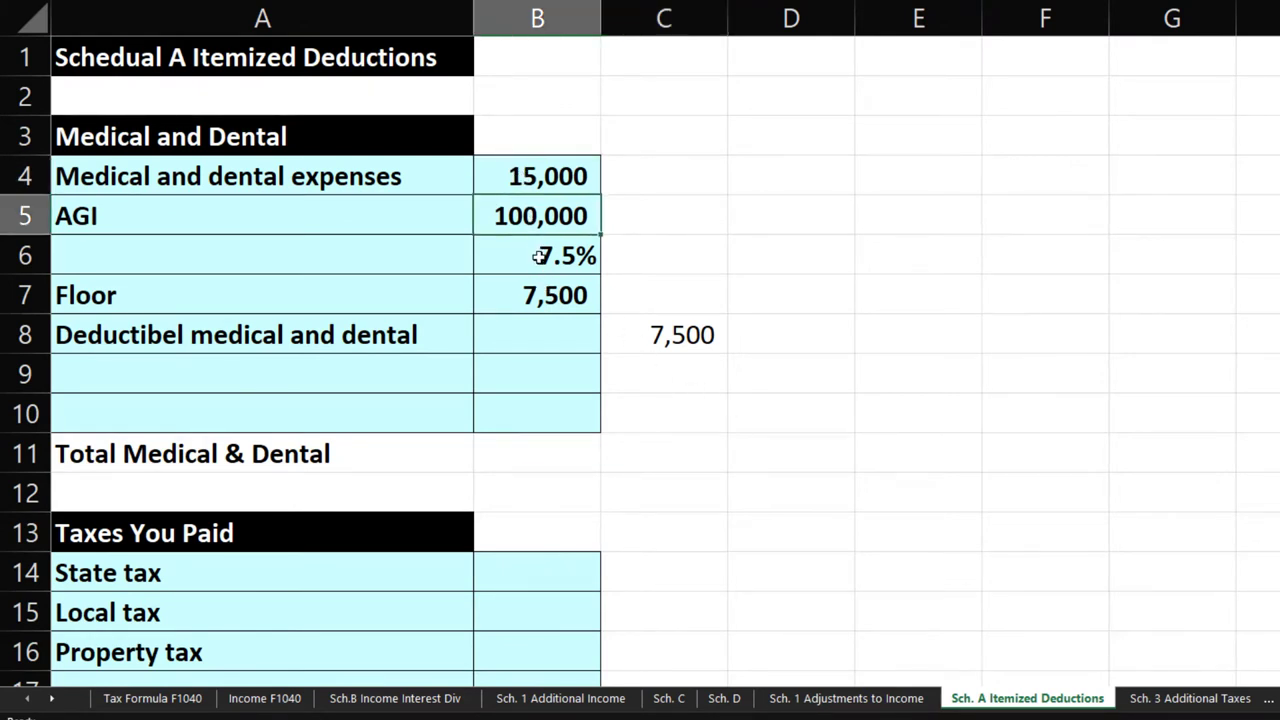
pyautogui.click(540, 256)
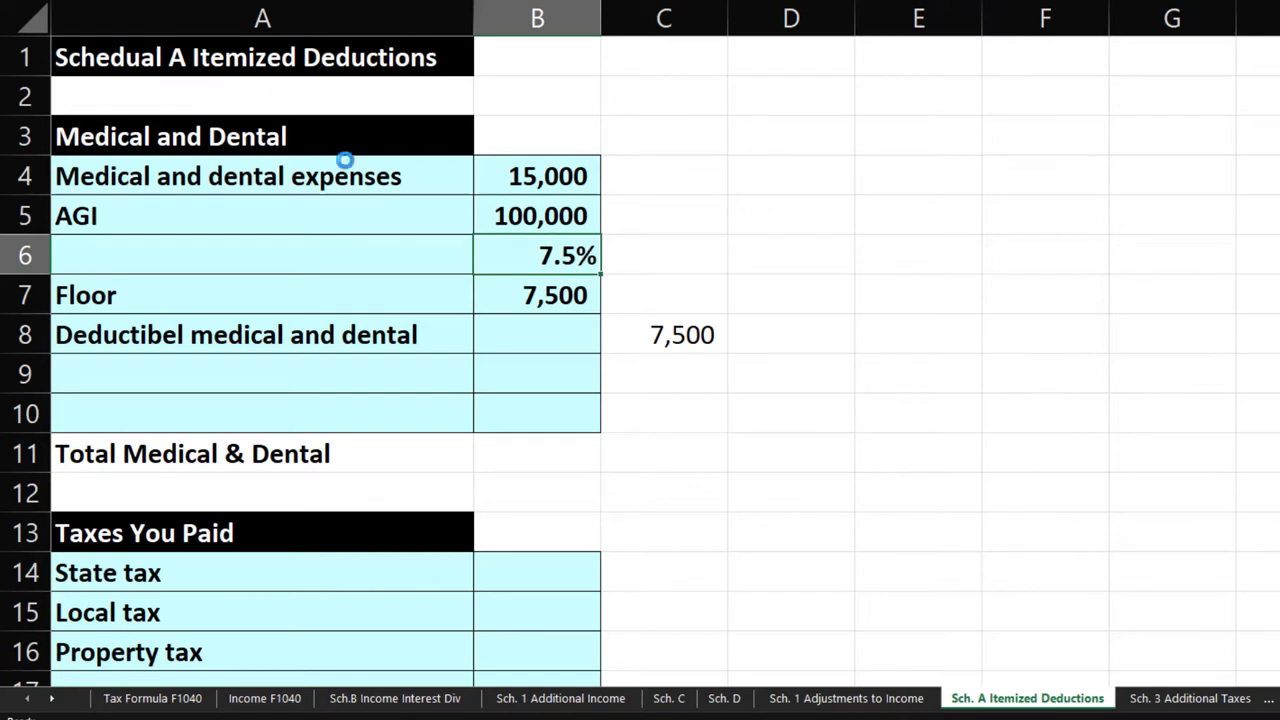
pyautogui.hotkey('ctrl', 'u')
pyautogui.click(557, 294)
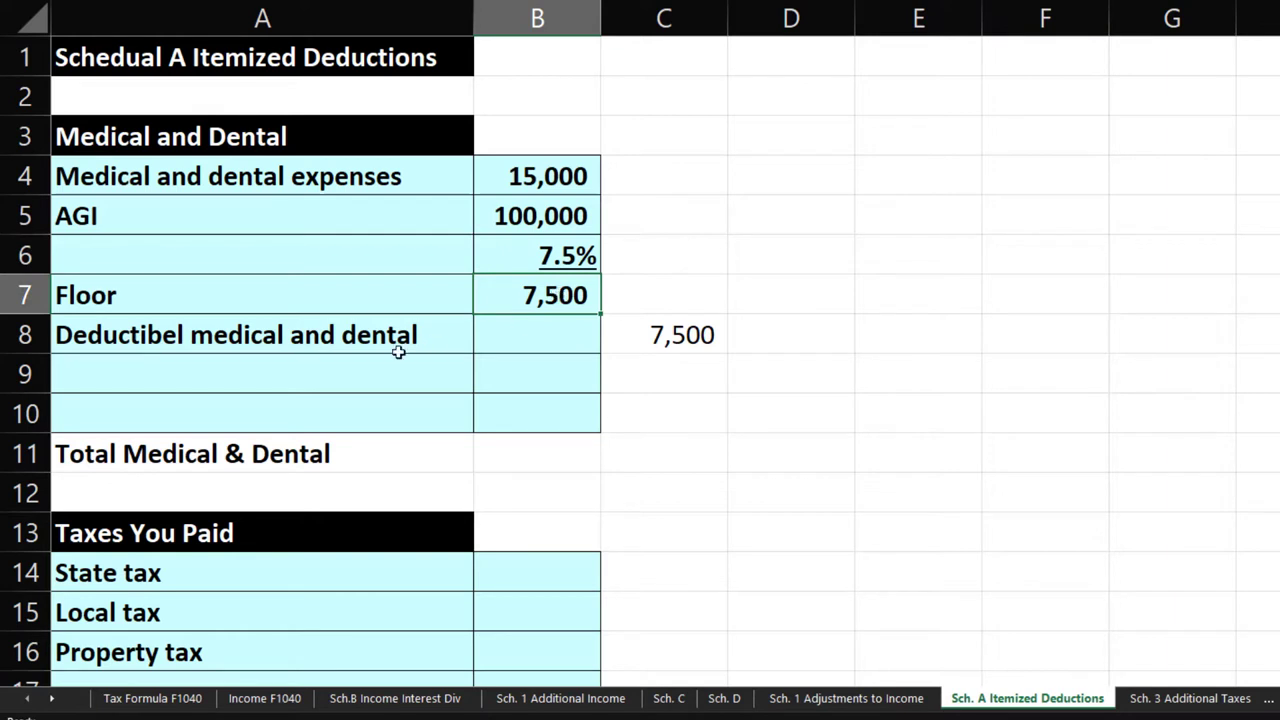
# Test the deductible amount by setting the medical and dental expenses in B4 to 0.
pyautogui.click(674, 336)
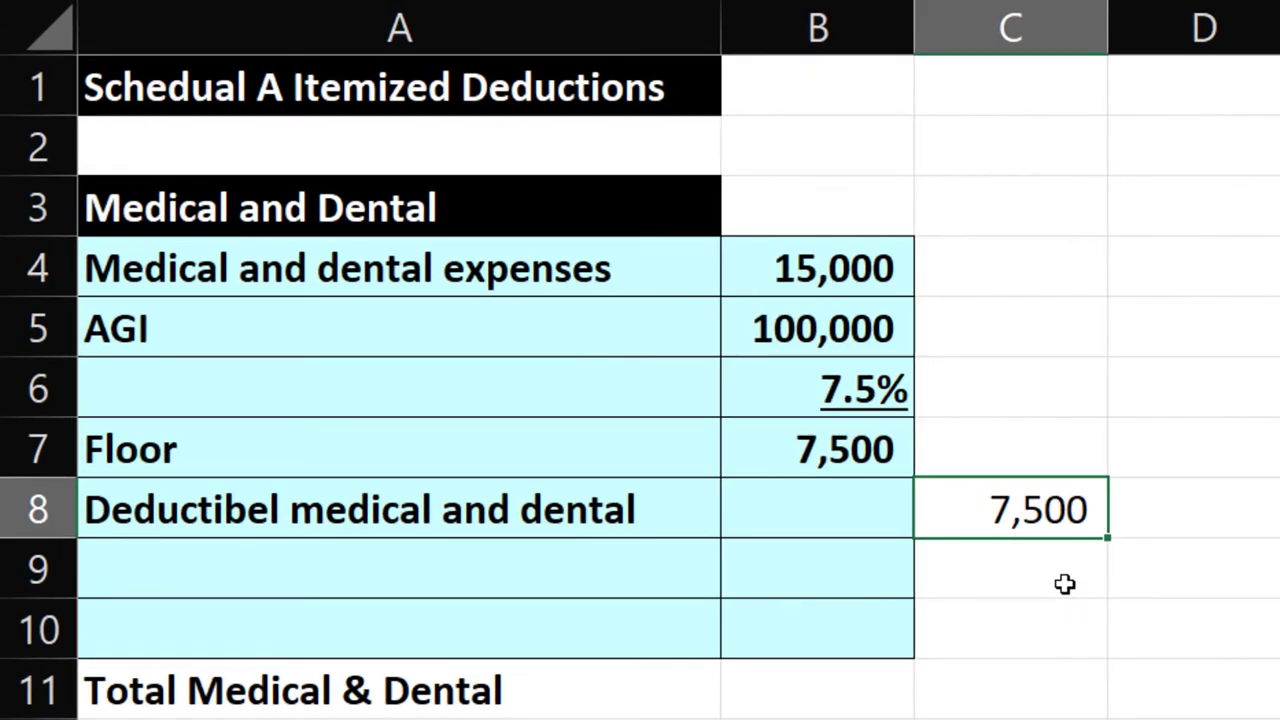
pyautogui.click(849, 280)
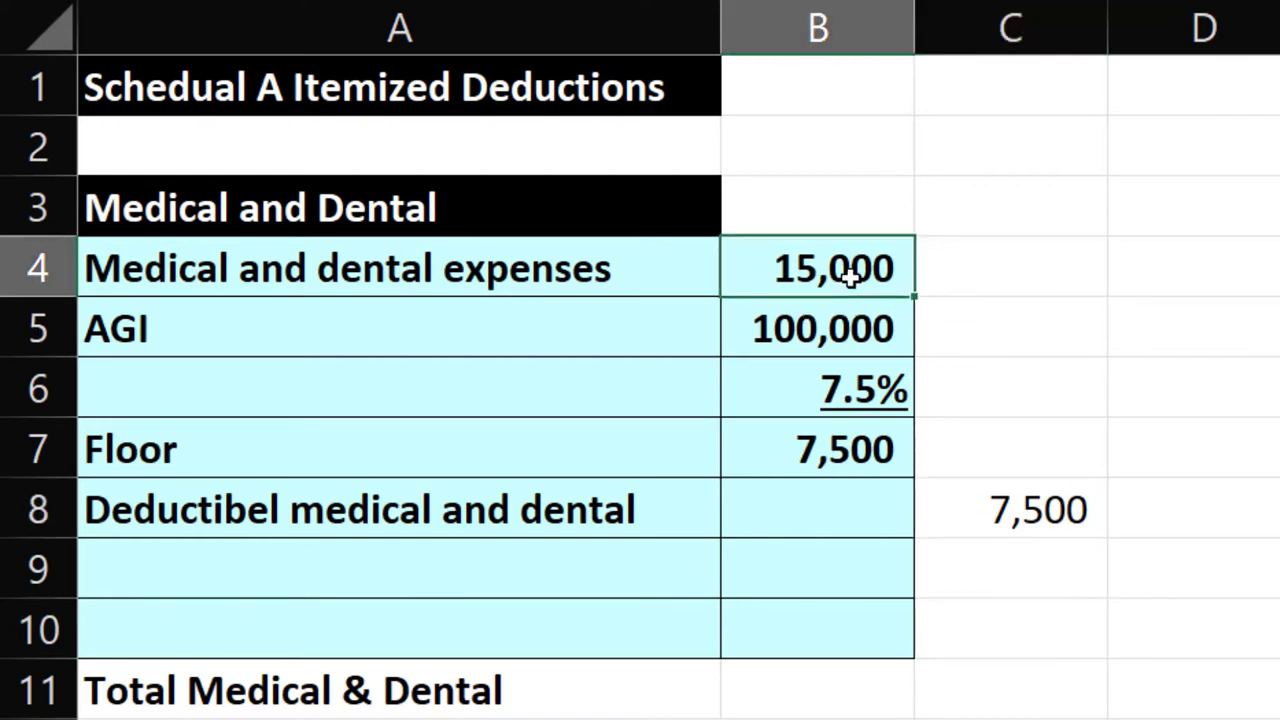
pyautogui.write('0')
pyautogui.press('Return')
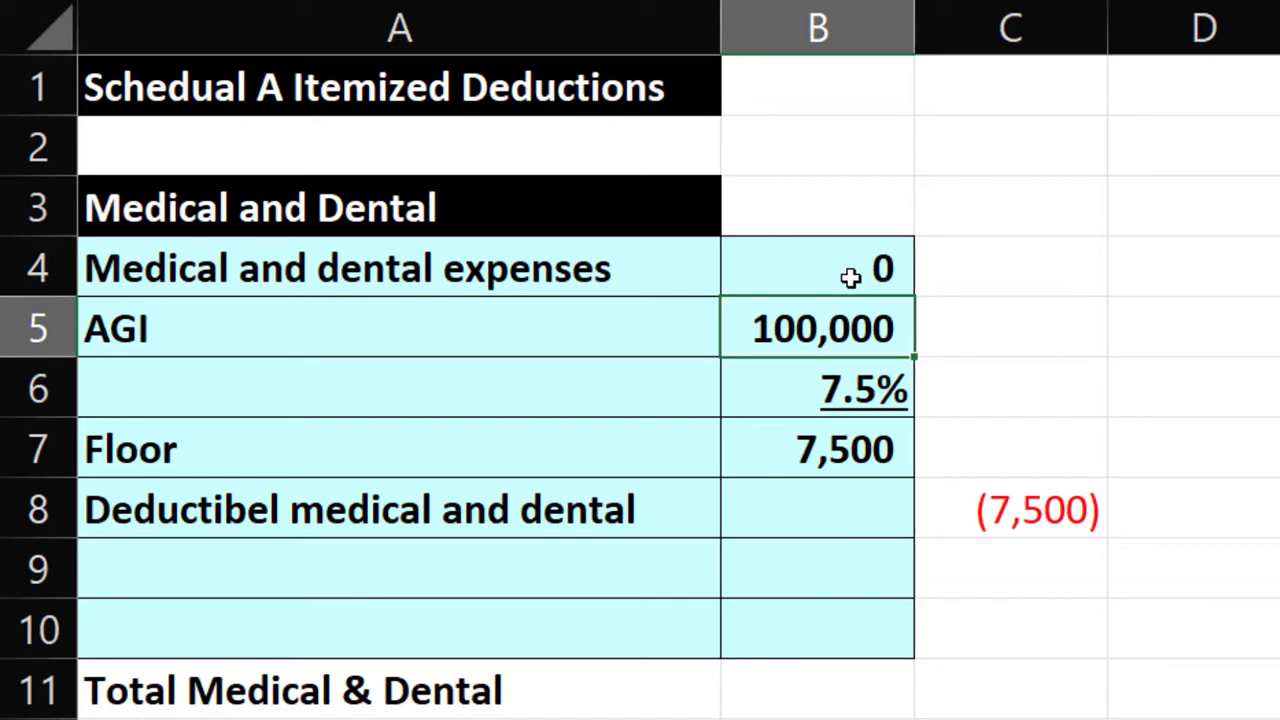
pyautogui.press('Up')
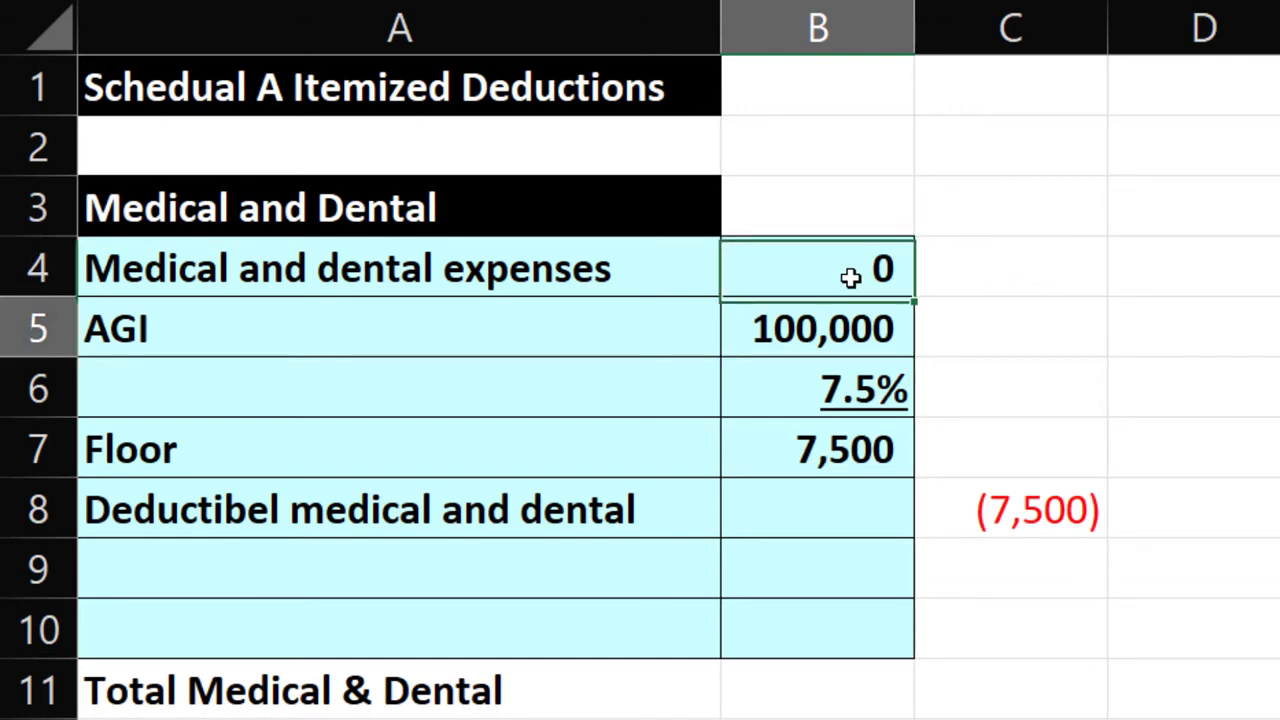
# Clear the deductible medical and dental formula from cell C8.
pyautogui.press('Down')
pyautogui.press('Down')
pyautogui.press('Down')
pyautogui.press('Down')
pyautogui.press('Right')
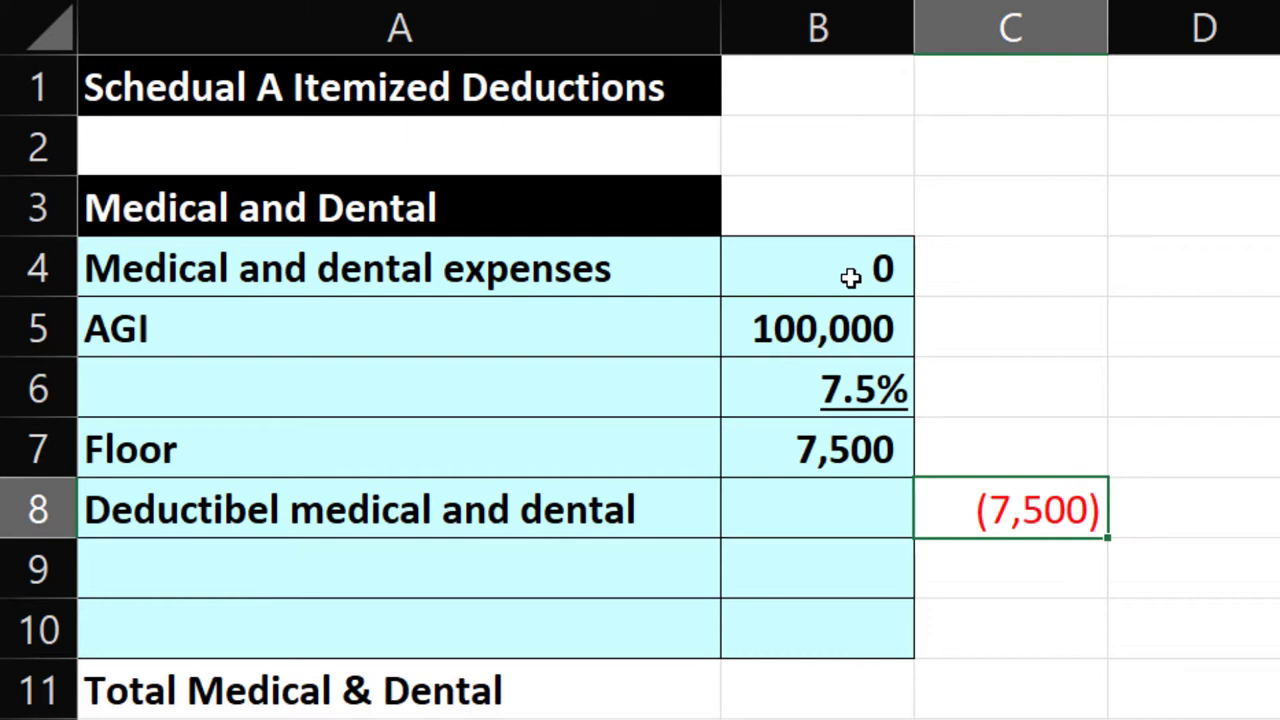
pyautogui.write('=if')
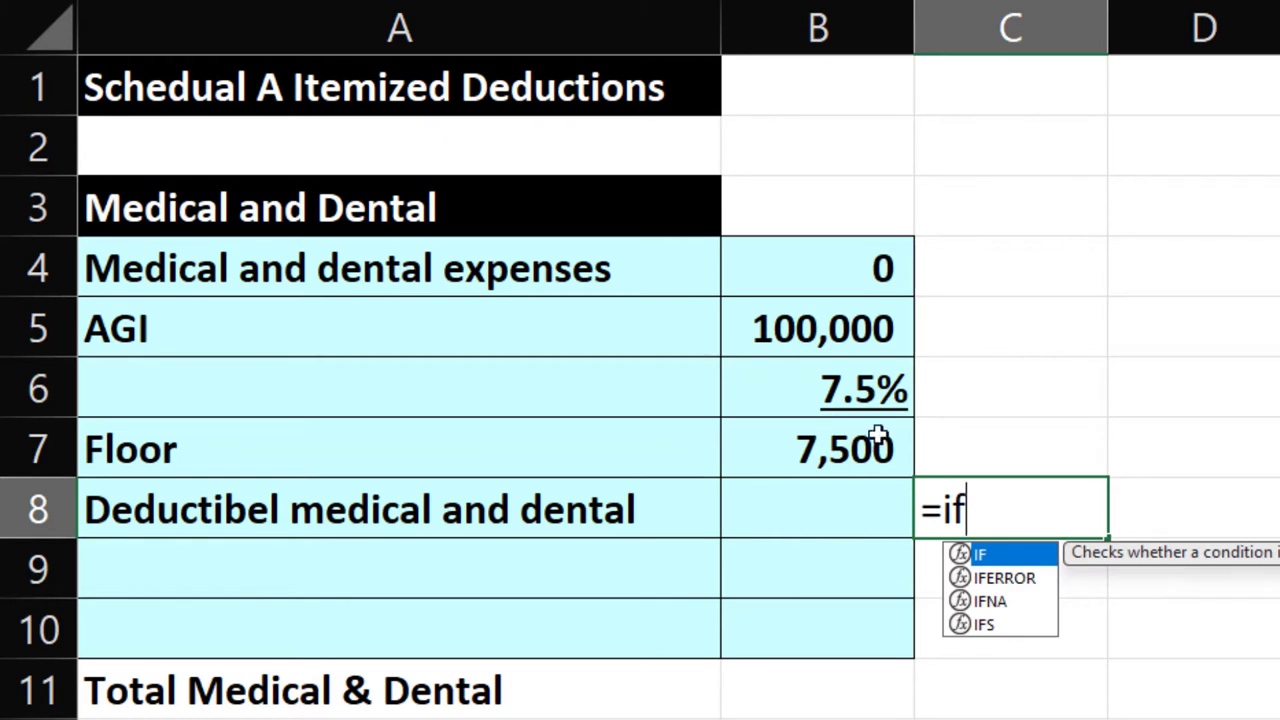
pyautogui.doubleClick(990, 556)
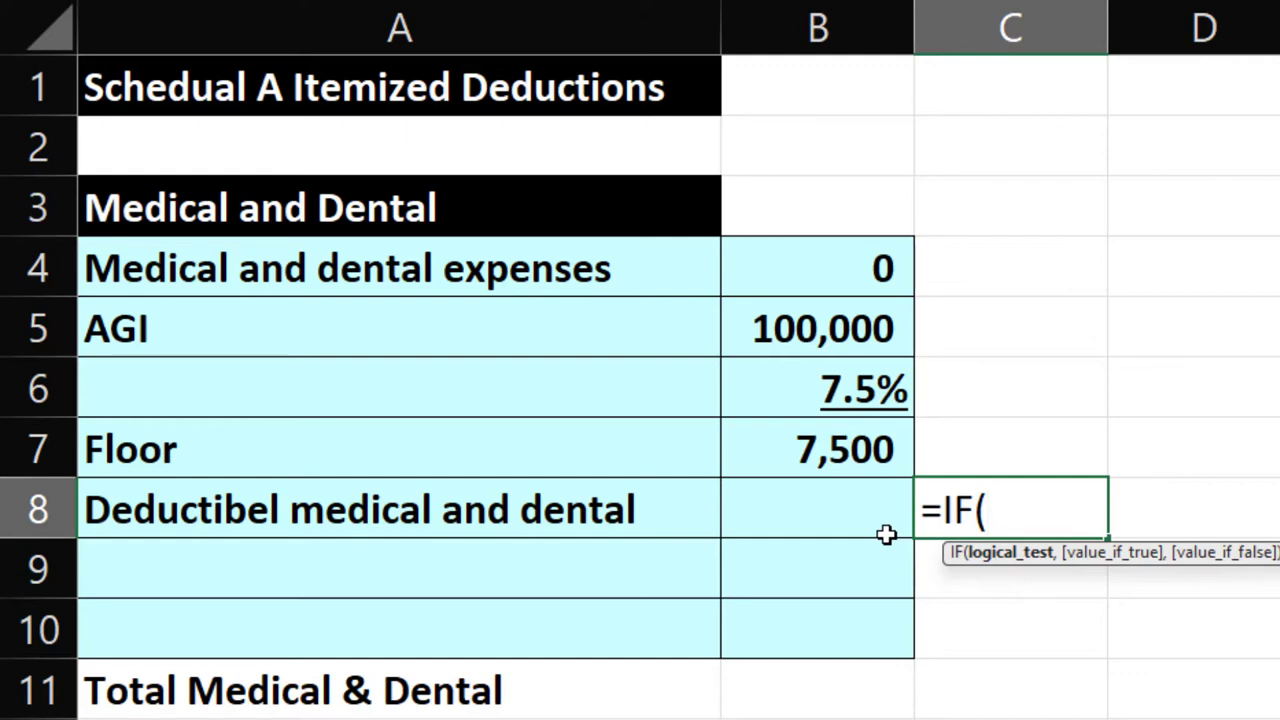
pyautogui.press('BackSpace')
pyautogui.press('BackSpace')
pyautogui.press('BackSpace')
pyautogui.press('BackSpace')
pyautogui.press('Return')
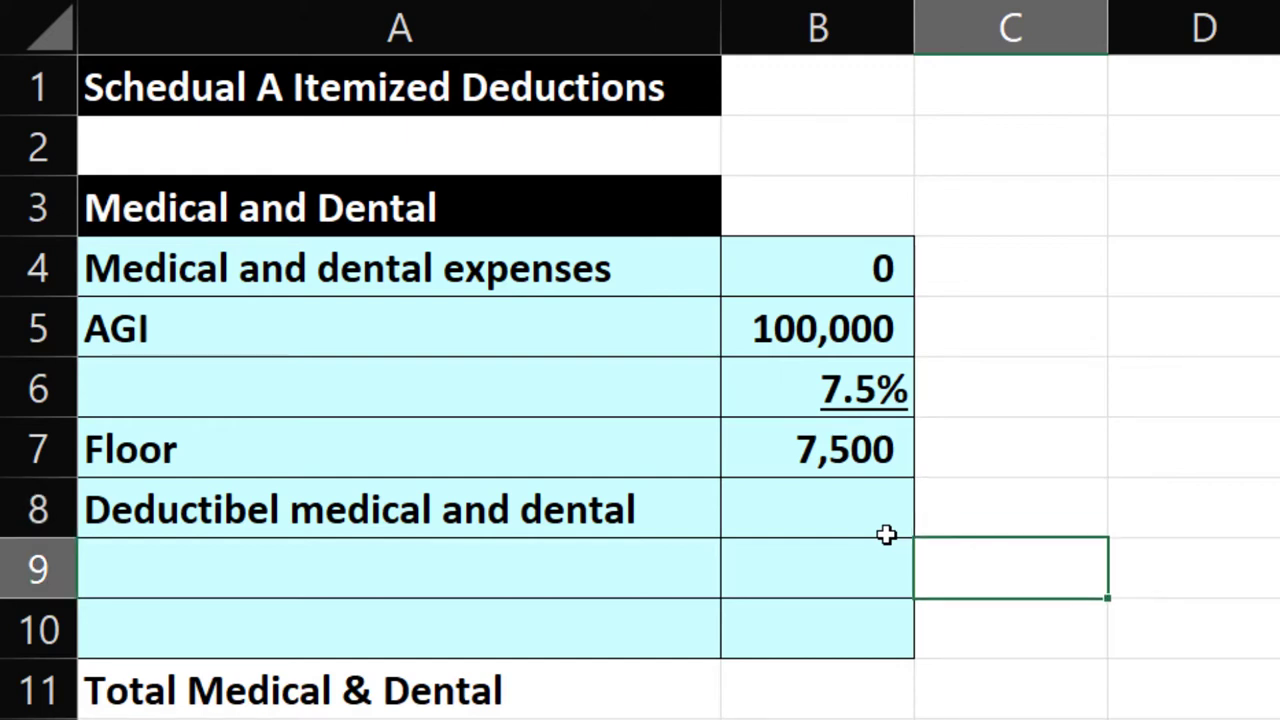
# Calculate the medical and dental expenses minus the floor in cell B8 as B4-B7.
pyautogui.press('Left')
pyautogui.press('Up')
pyautogui.write('=')
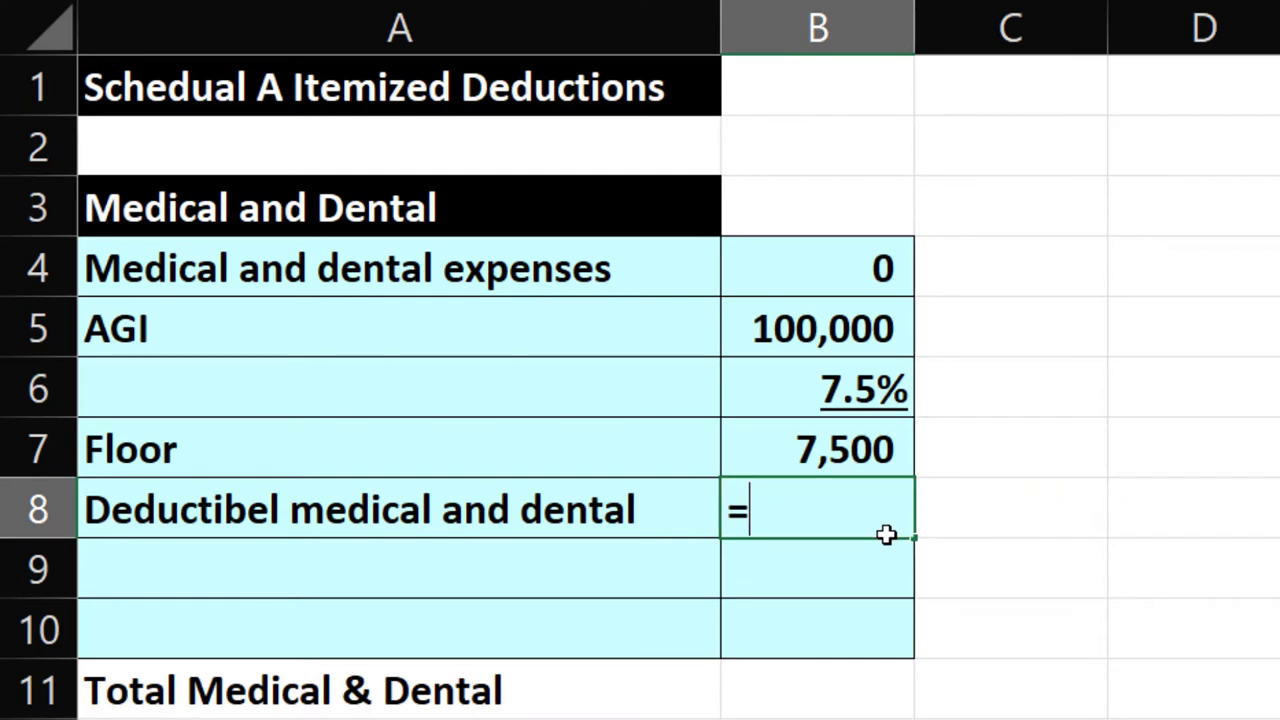
pyautogui.press('Up')
pyautogui.press('Up')
pyautogui.press('Up')
pyautogui.press('Up')
pyautogui.write('-')
pyautogui.press('Up')
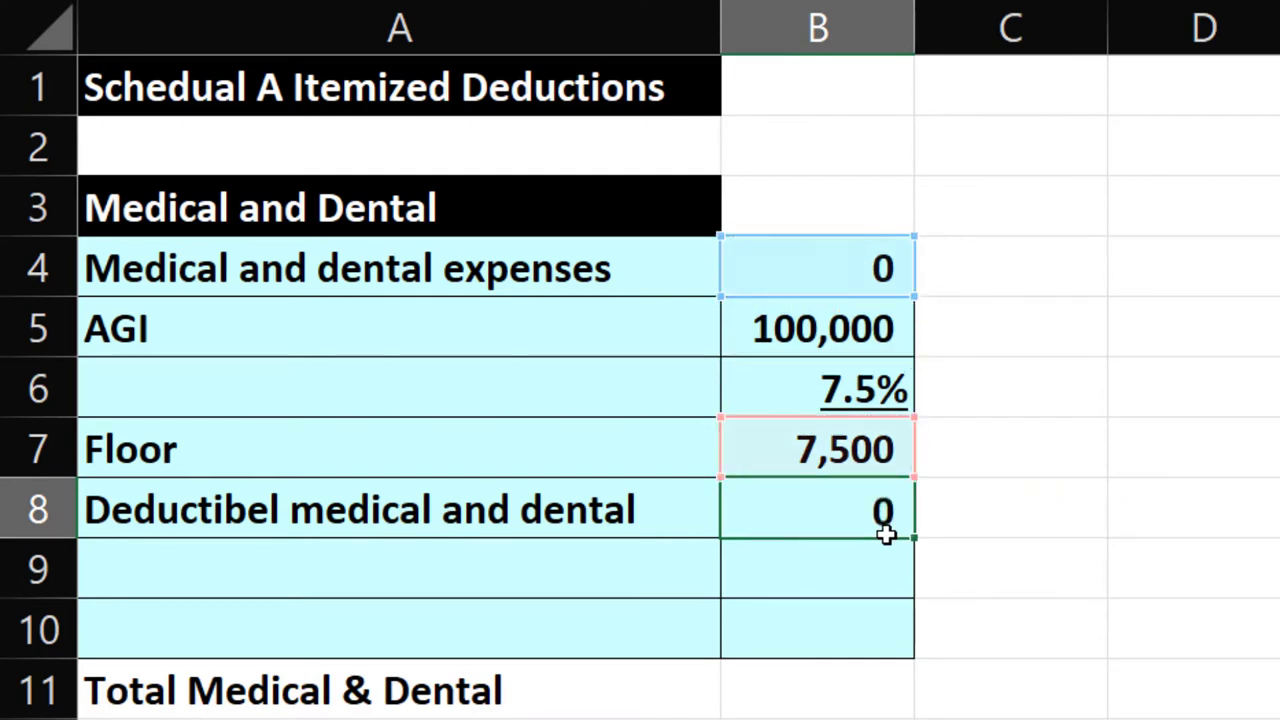
pyautogui.press('Return')
# Enter an IF formula in C8 that returns B8 when B8>0 and otherwise returns 0.
pyautogui.press('Up')
pyautogui.press('Right')
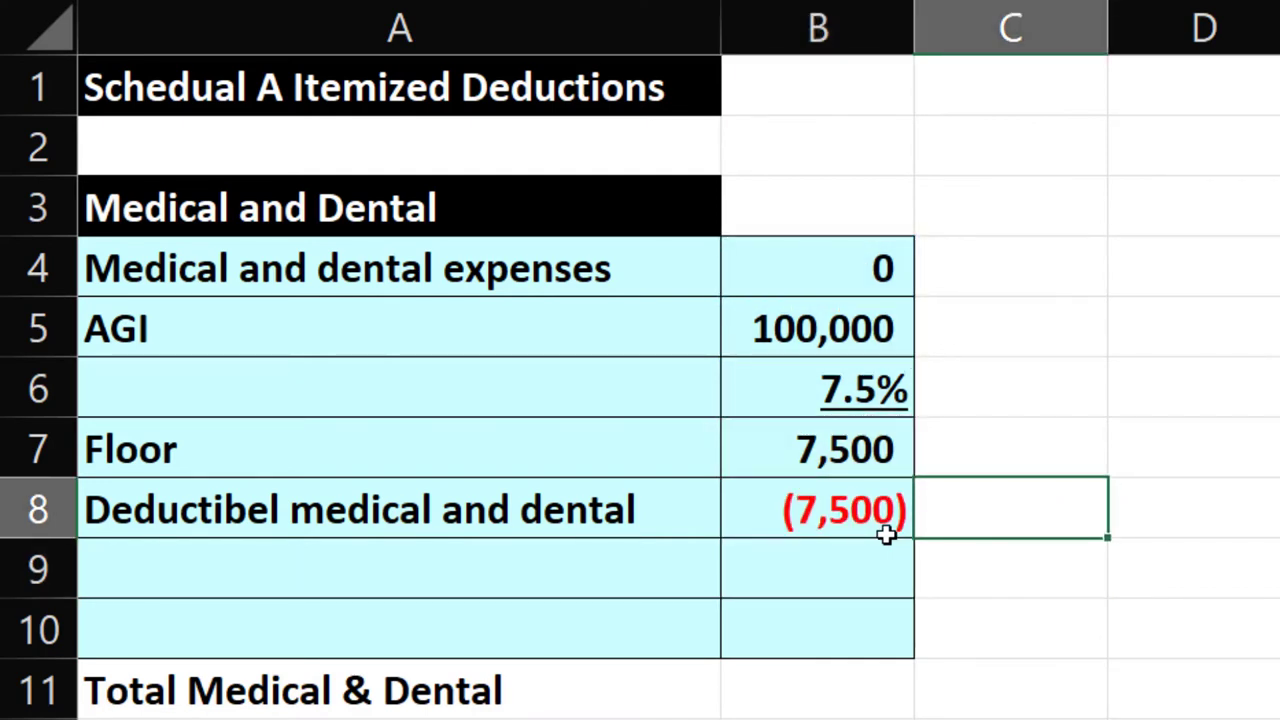
pyautogui.write('=if')
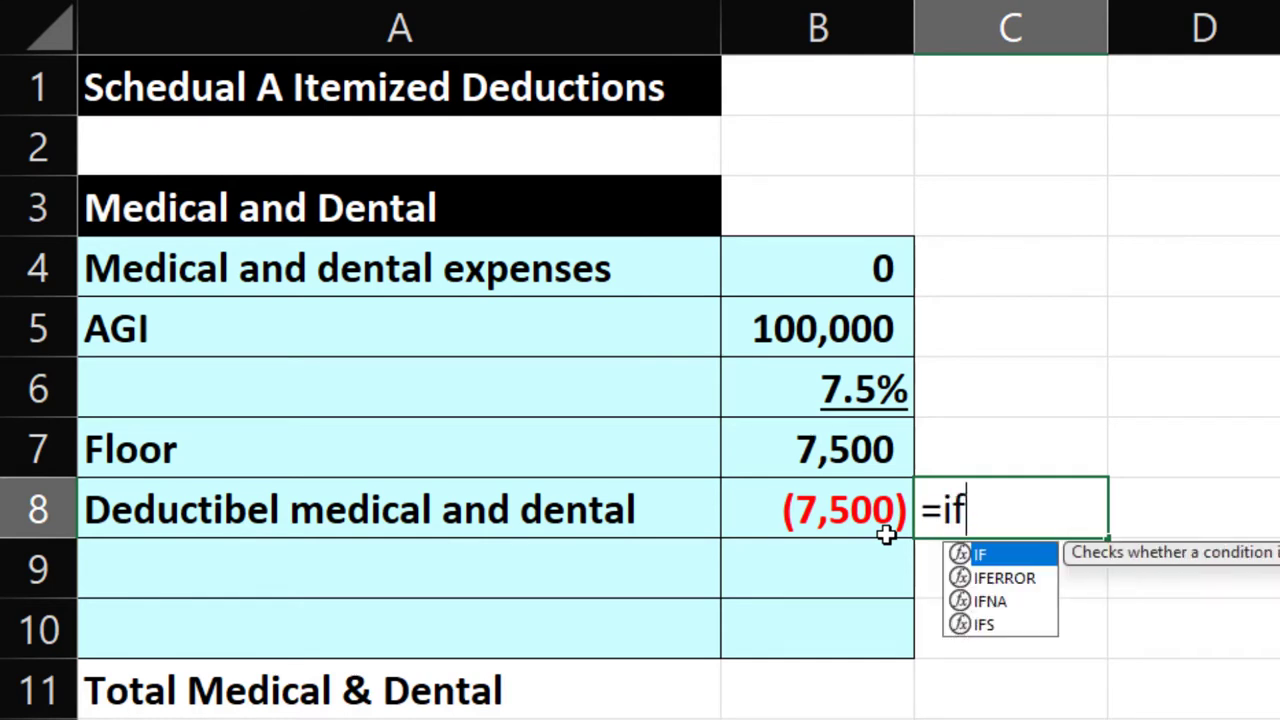
pyautogui.write('(')
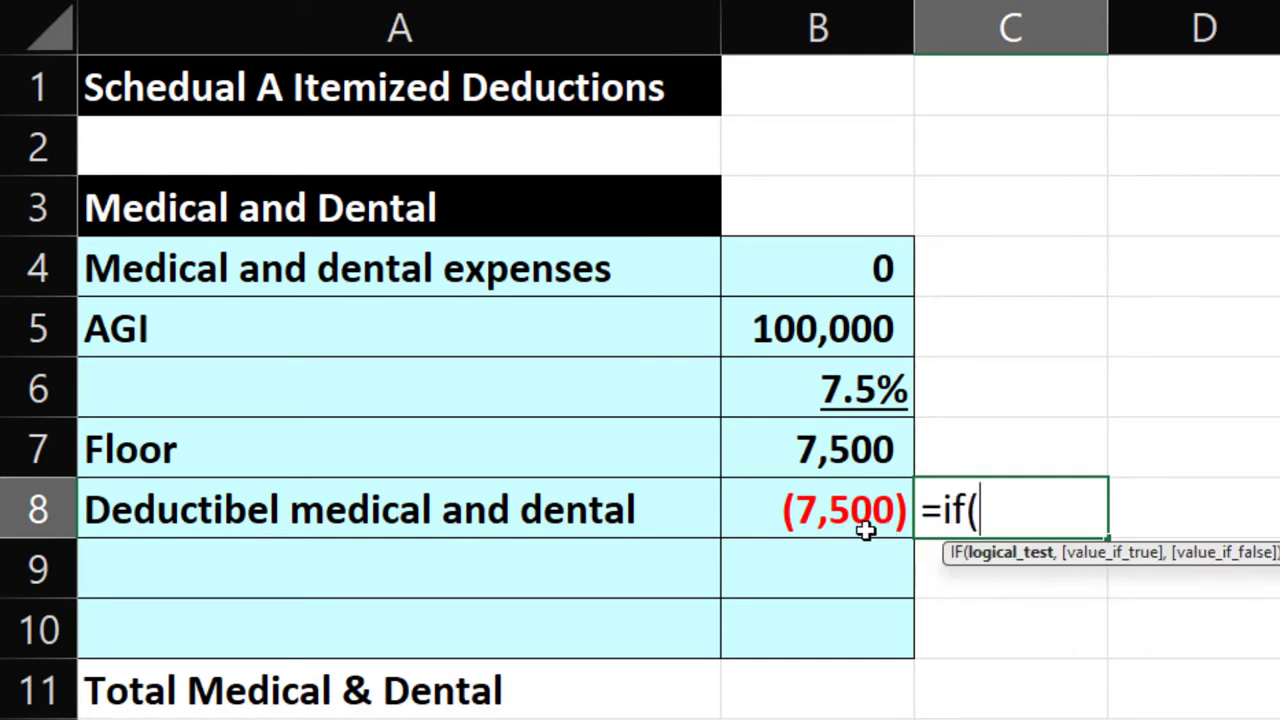
pyautogui.click(847, 511)
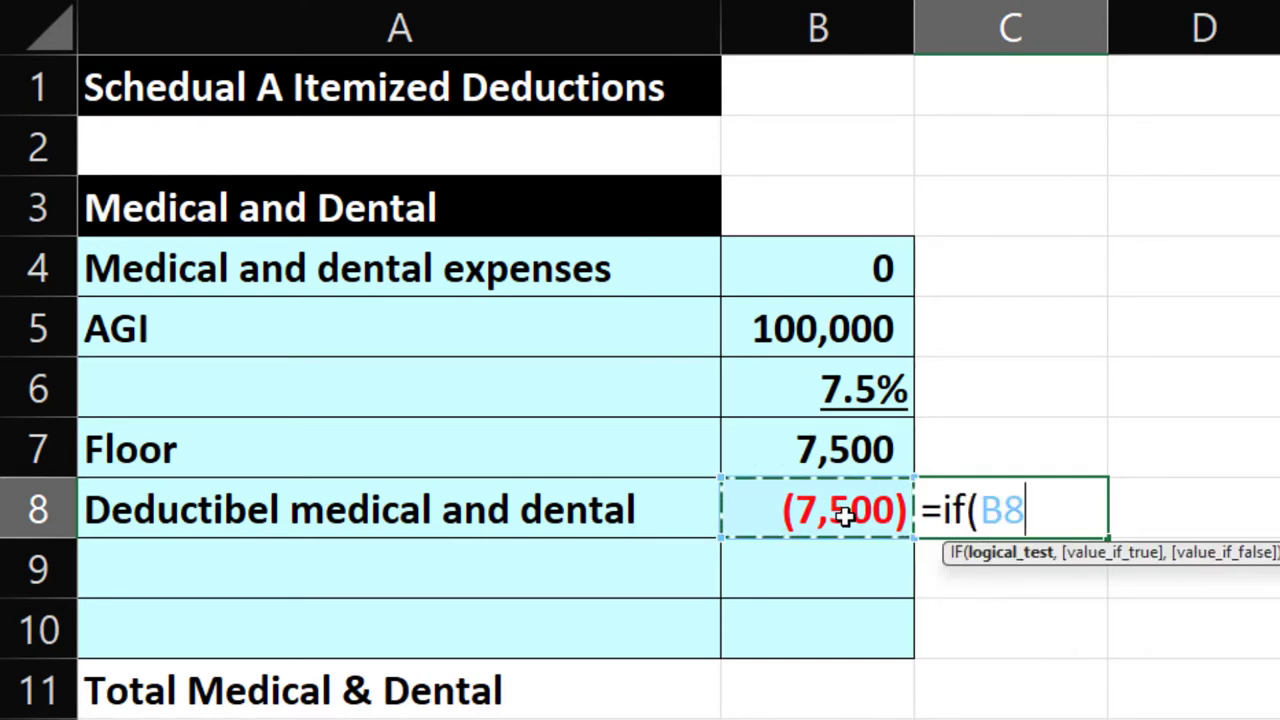
pyautogui.write('>')
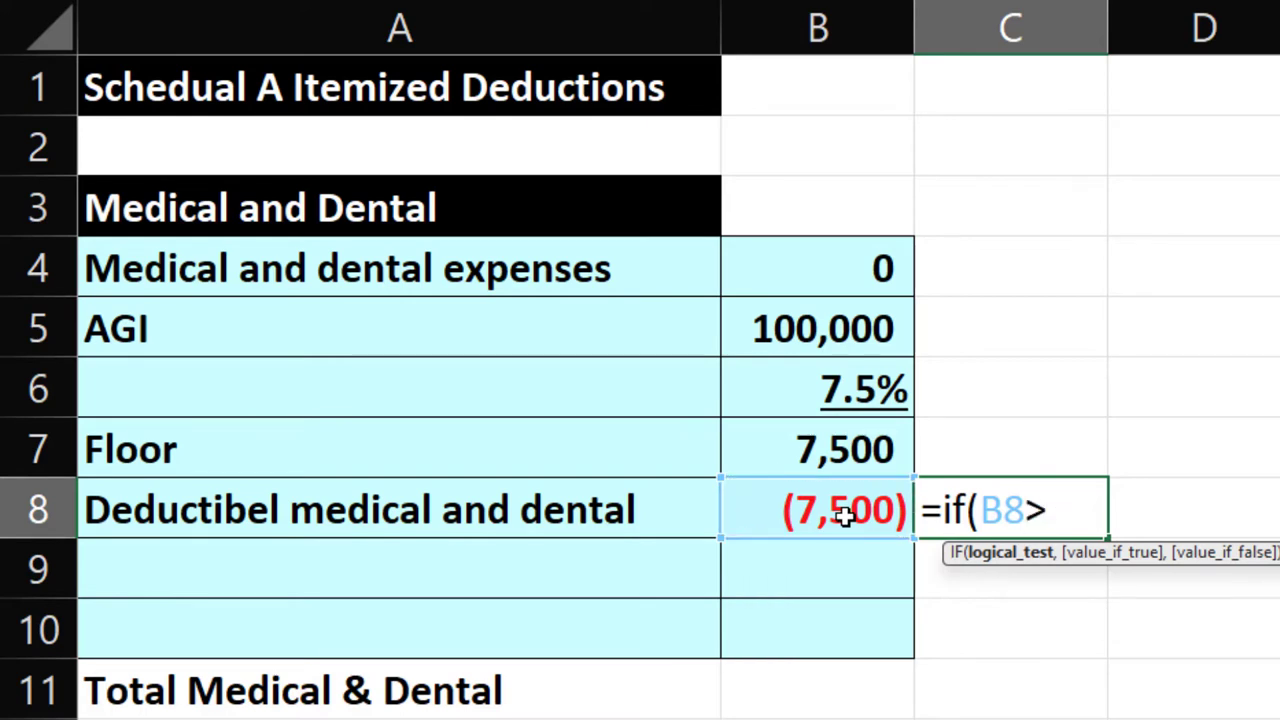
pyautogui.write('0,')
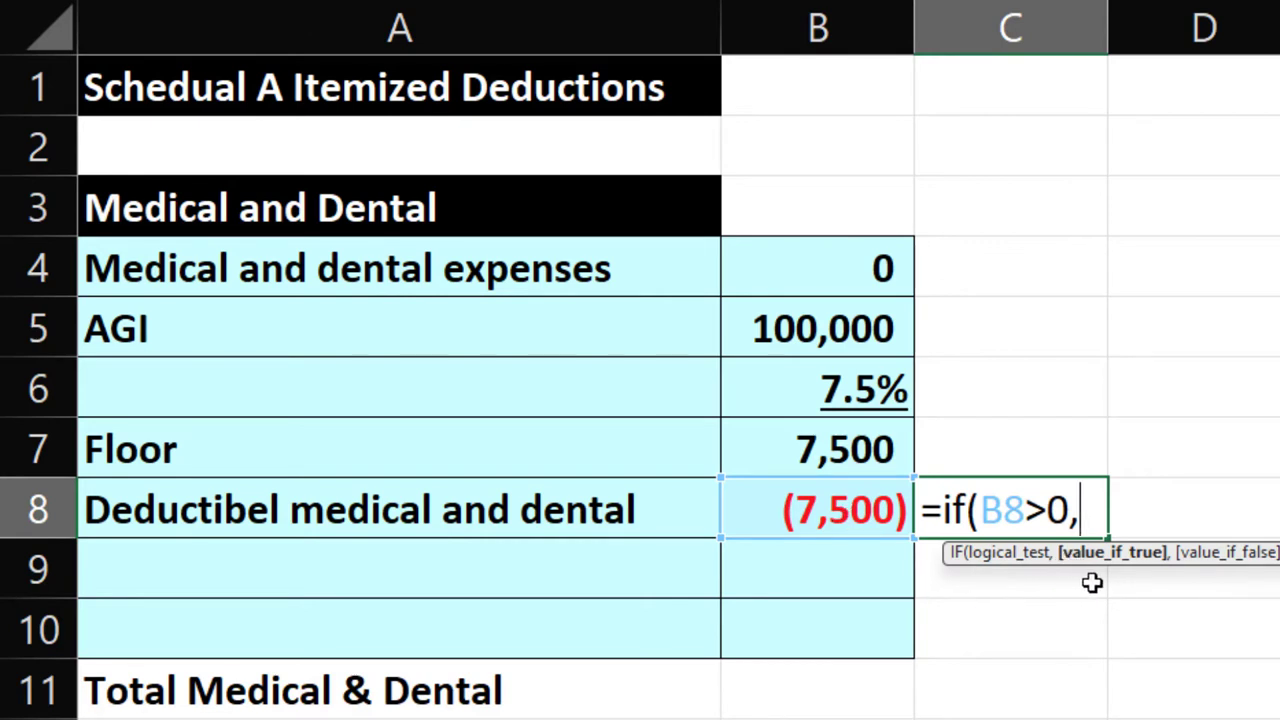
pyautogui.click(866, 515)
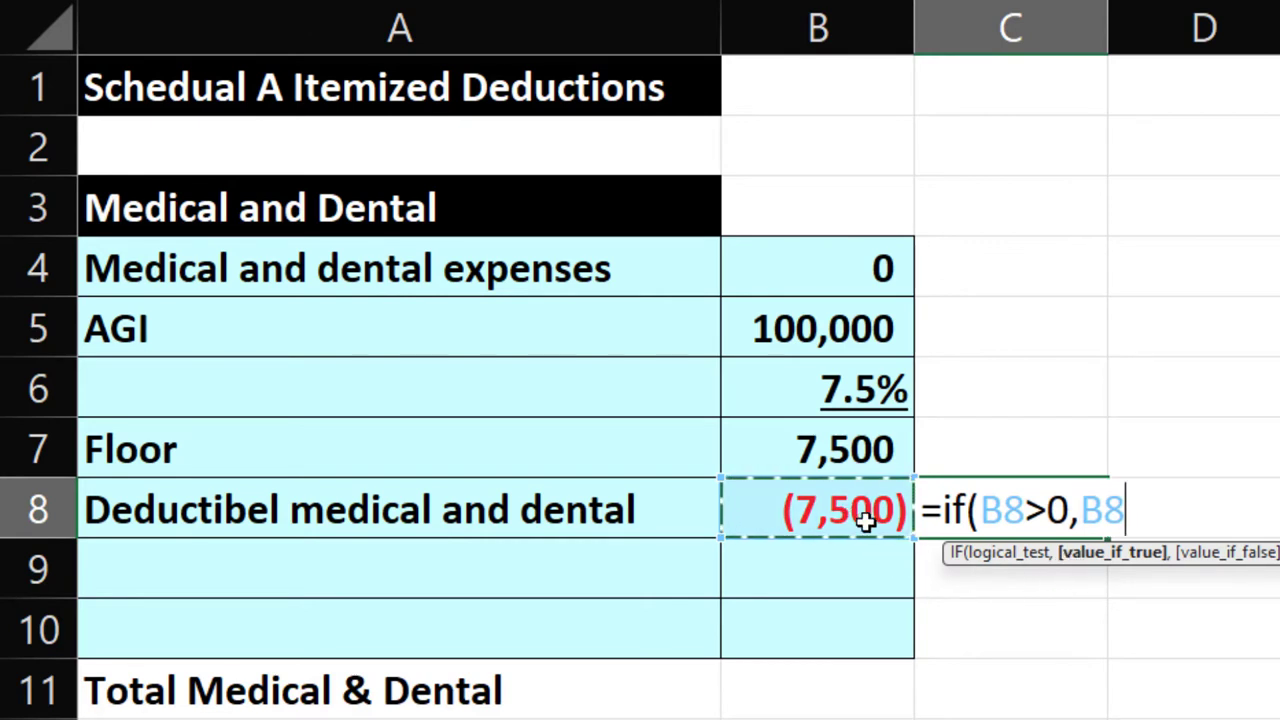
pyautogui.write(',')
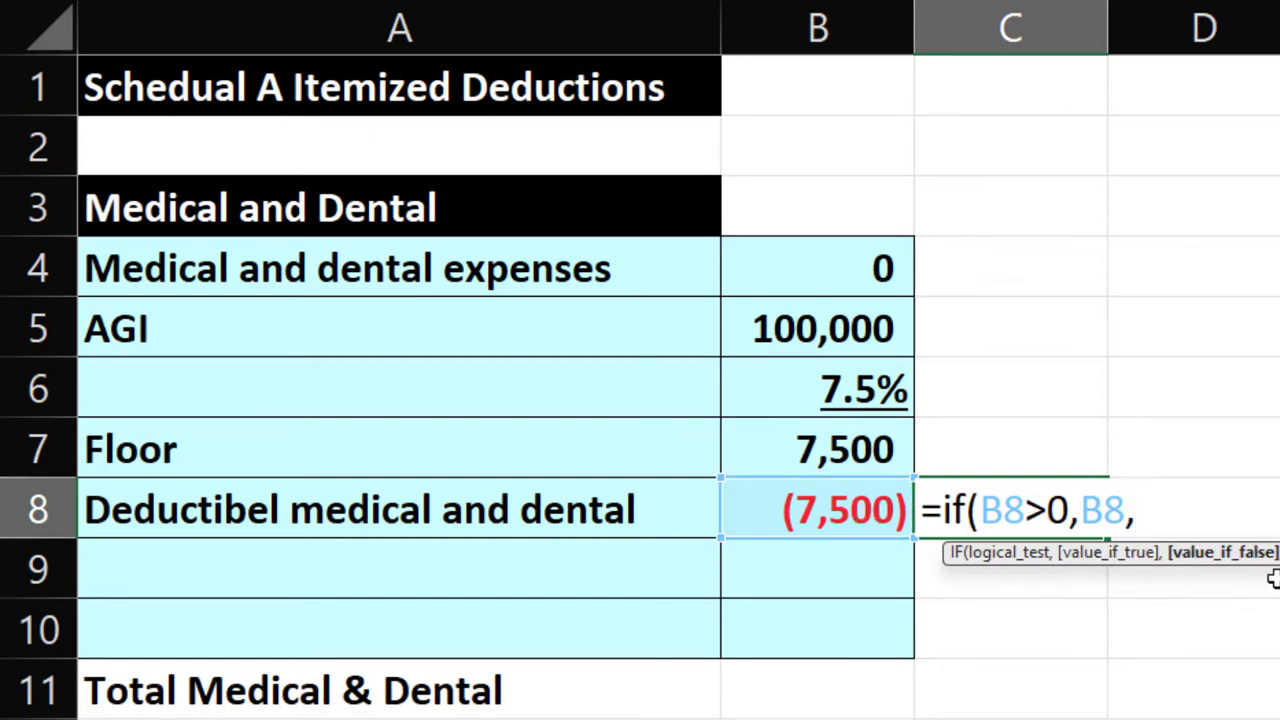
pyautogui.write('0')
pyautogui.press('Return')
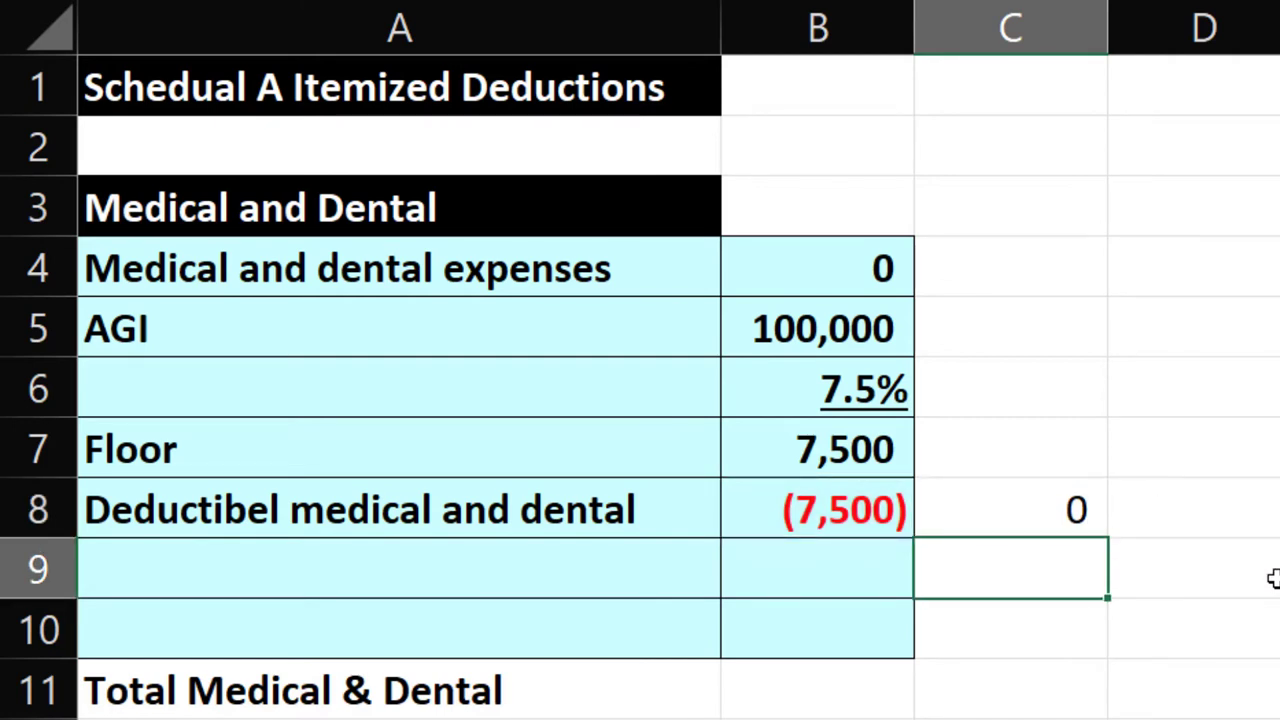
# Set the medical and dental expenses in cell B4 to 15000.
pyautogui.press('Up')
pyautogui.press('Up')
pyautogui.press('Up')
pyautogui.press('Up')
pyautogui.press('Up')
pyautogui.press('Left')
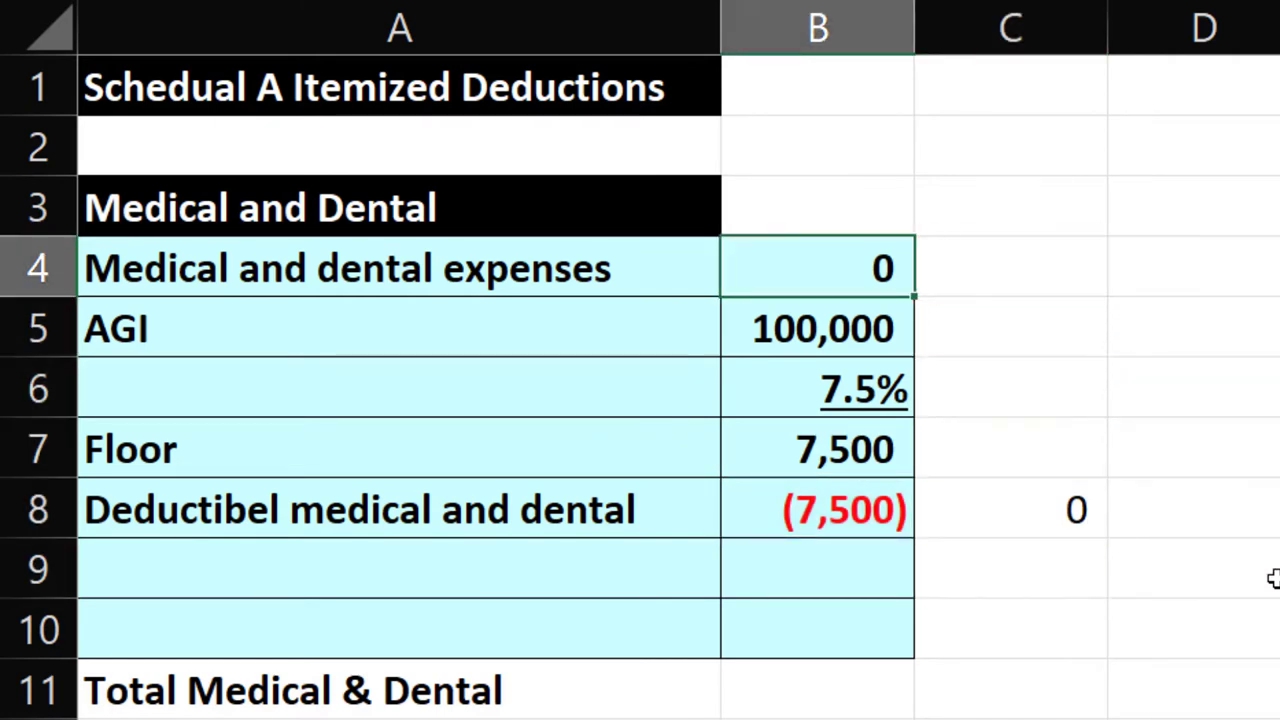
pyautogui.write('15000')
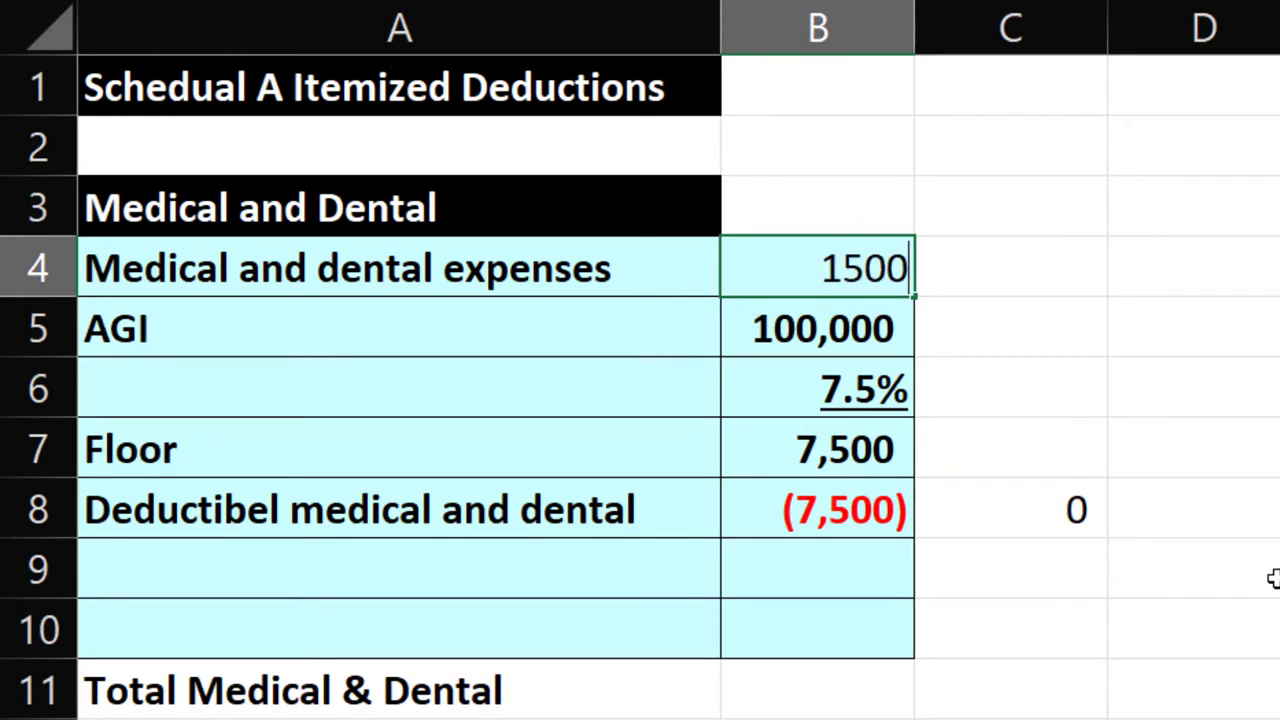
pyautogui.press('Return')
# Check the deductible medical and dental amount in C8 and the total itemized deductions in C31.
pyautogui.press('Down')
pyautogui.press('Down')
pyautogui.press('Down')
pyautogui.press('Right')
pyautogui.press('Right')
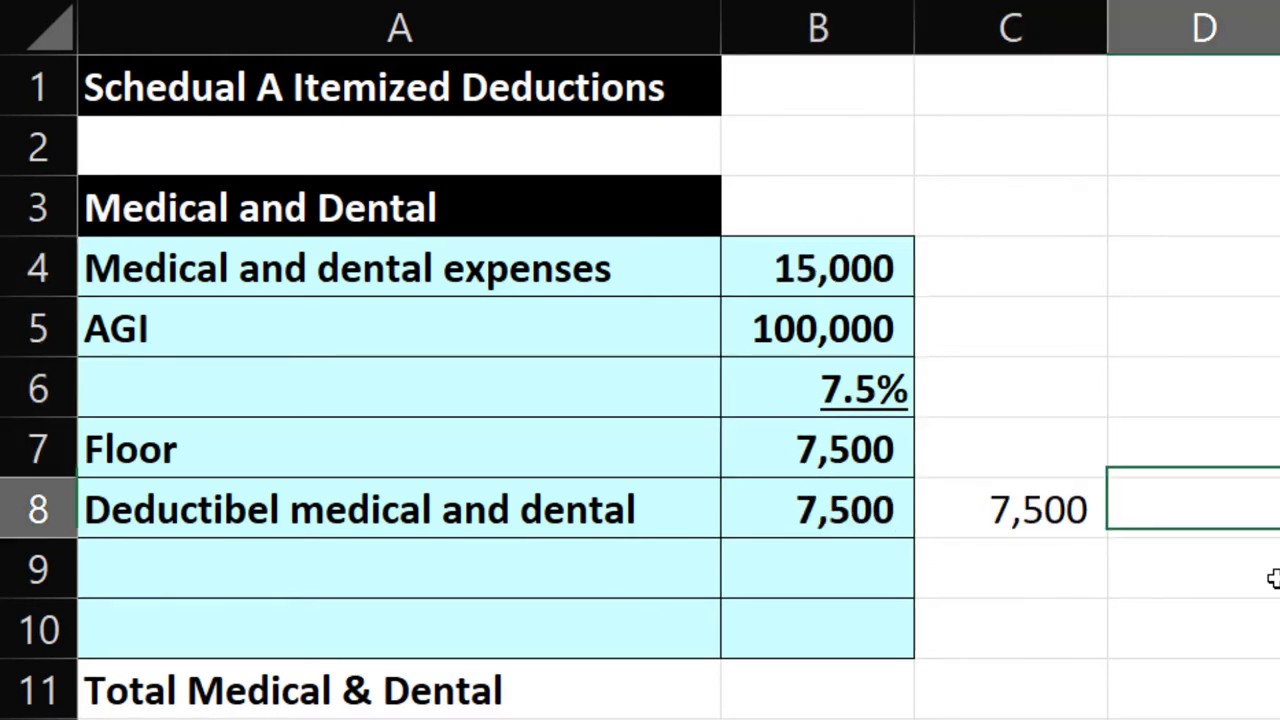
pyautogui.press('Left')
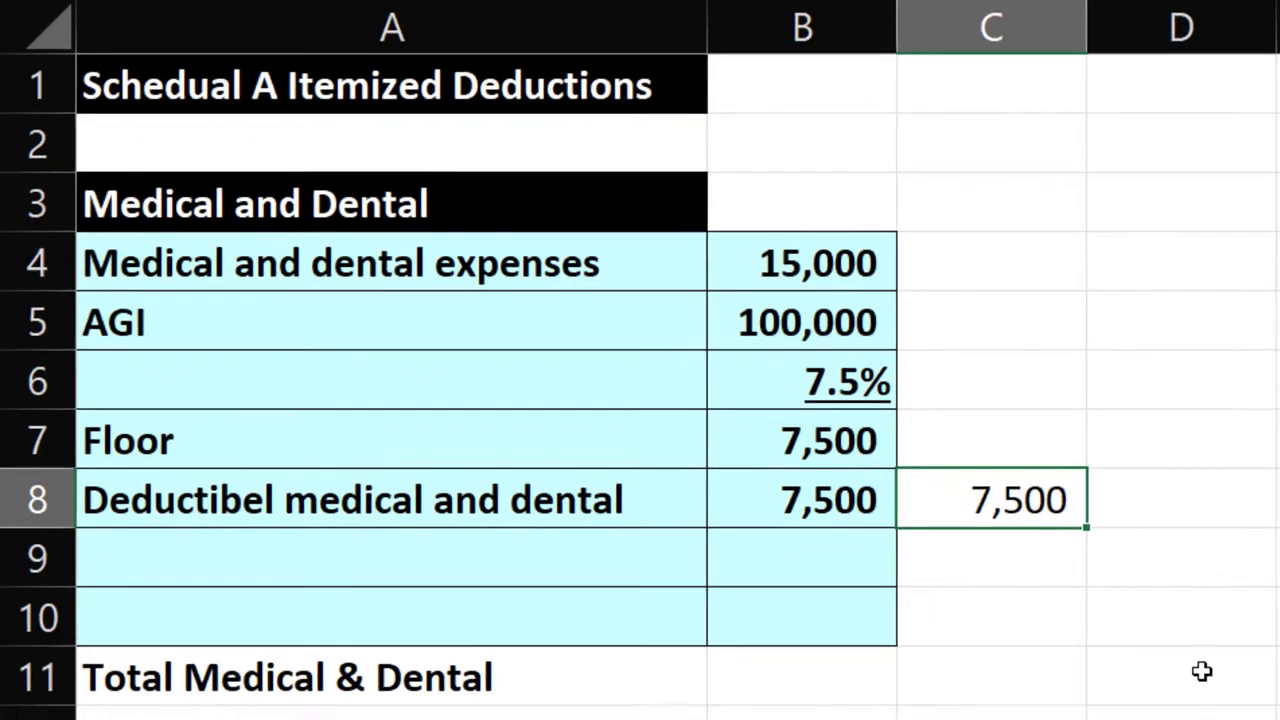
pyautogui.scroll(-7, 900, 503)
pyautogui.scroll(-1, 709, 309)
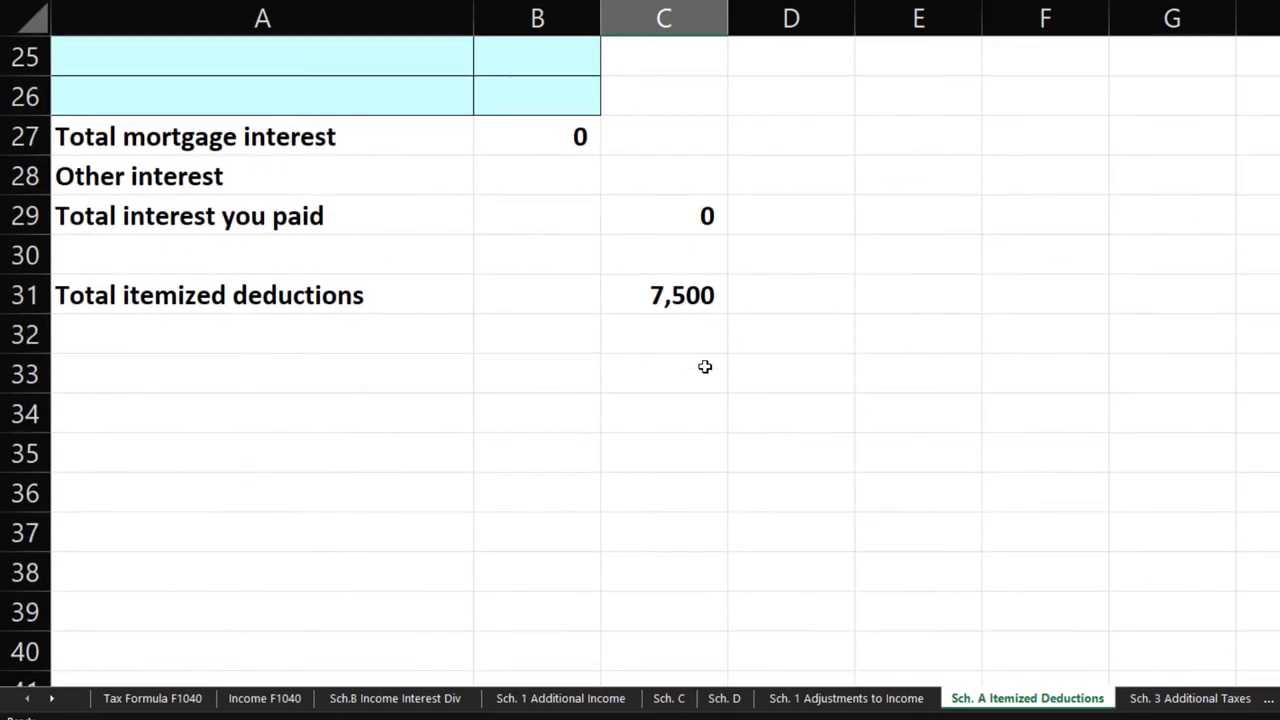
pyautogui.scroll(6, 703, 366)
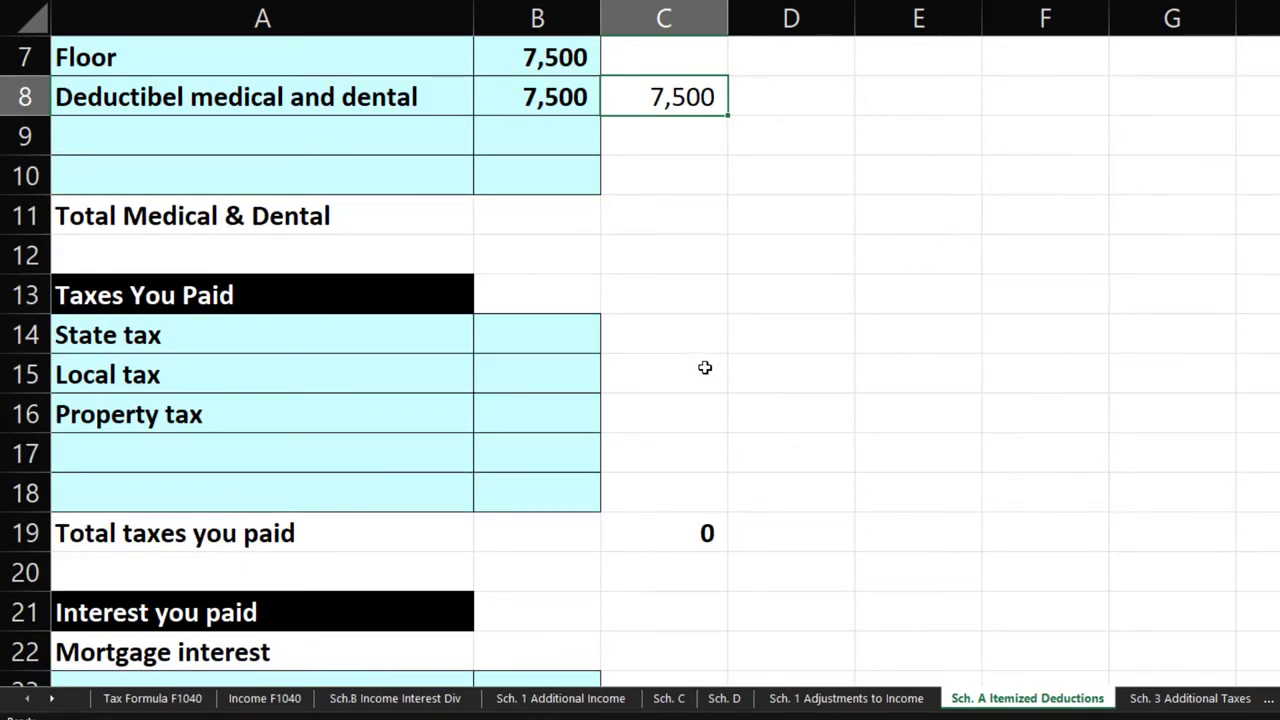
# Look up the home mortgage interest on Schedule A in Lacerte and enter 12,000 for it in cell B23 of the Excel worksheet.
pyautogui.scroll(-2, 705, 367)
pyautogui.click(570, 425)
pyautogui.click(551, 451)
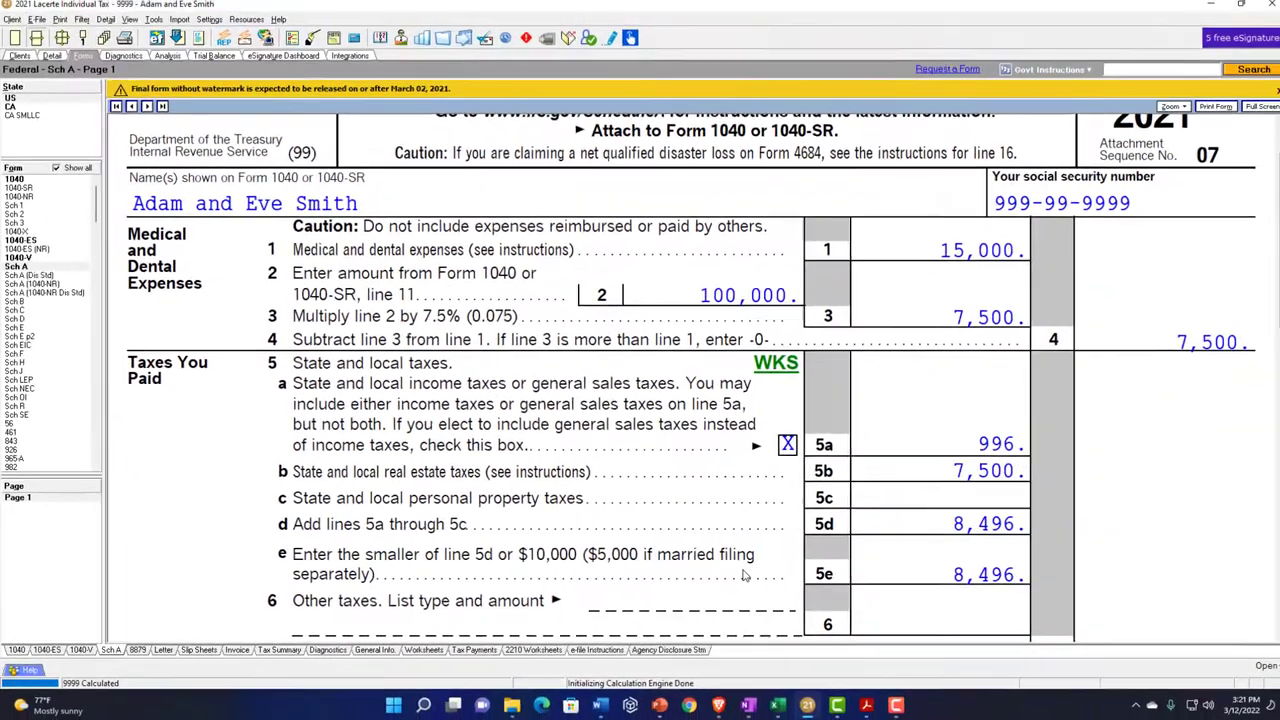
pyautogui.scroll(-3, 738, 575)
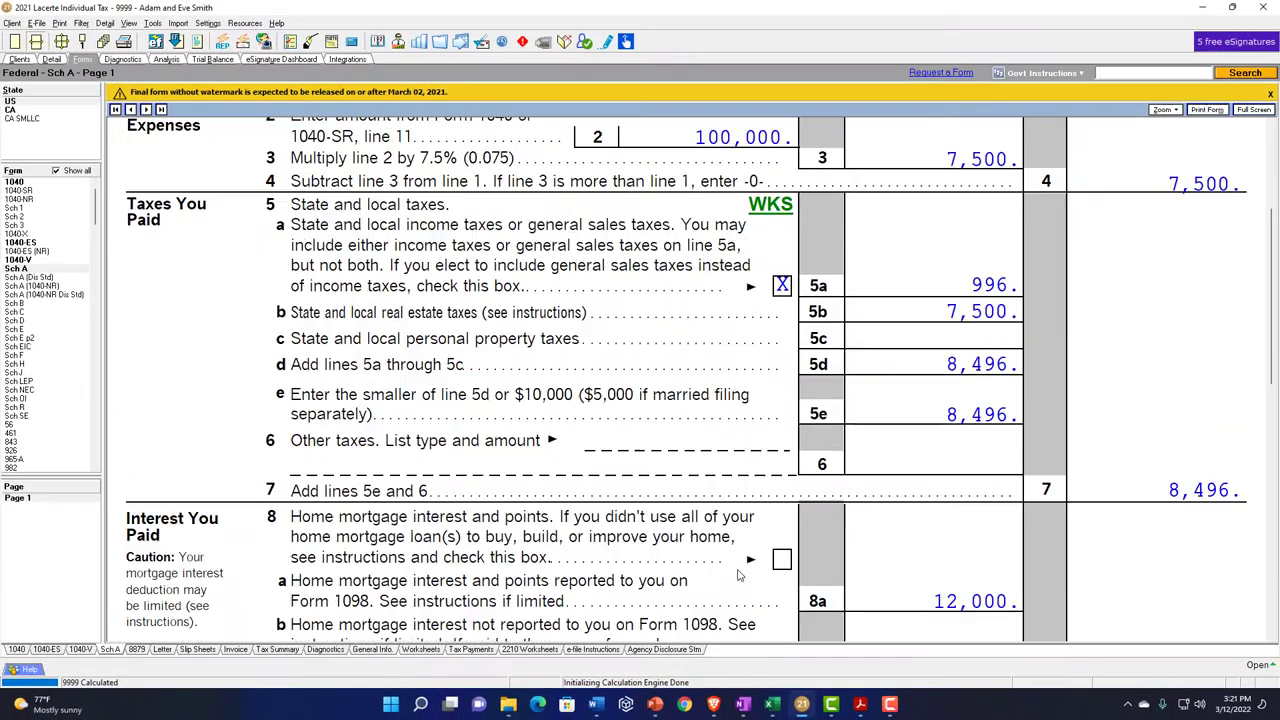
pyautogui.scroll(-3, 738, 575)
pyautogui.scroll(-4, 738, 575)
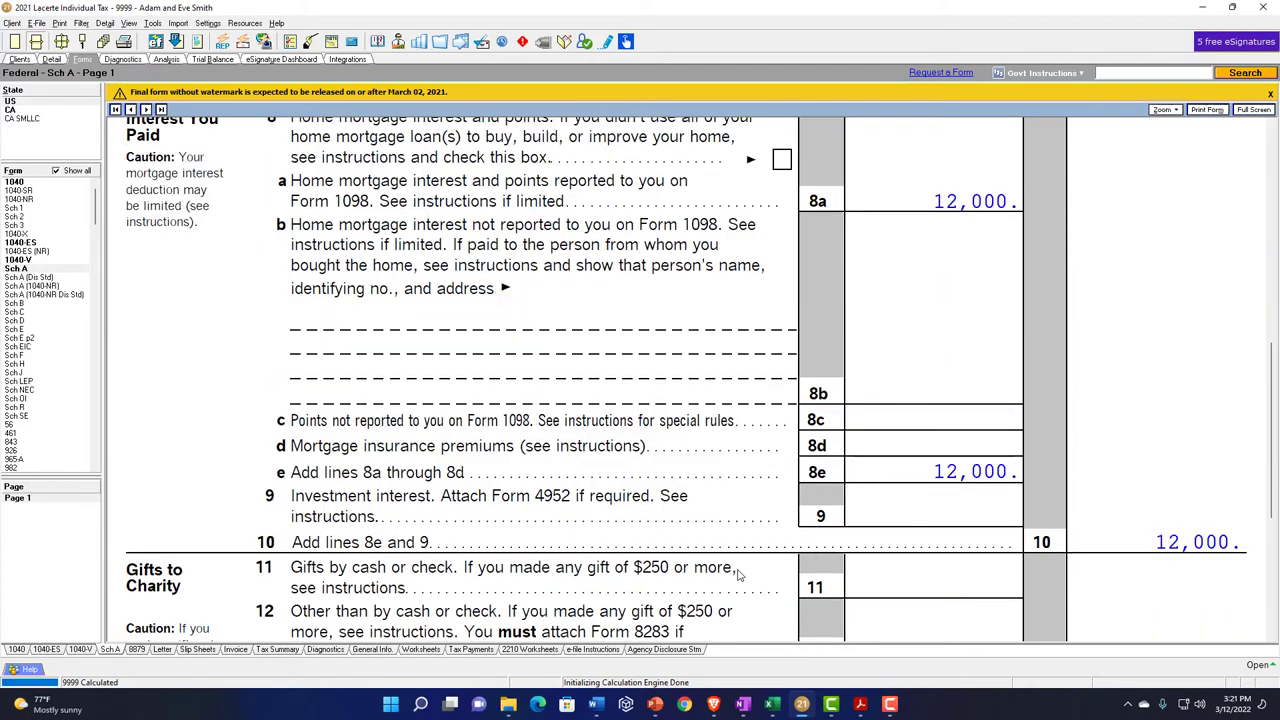
pyautogui.scroll(5, 738, 575)
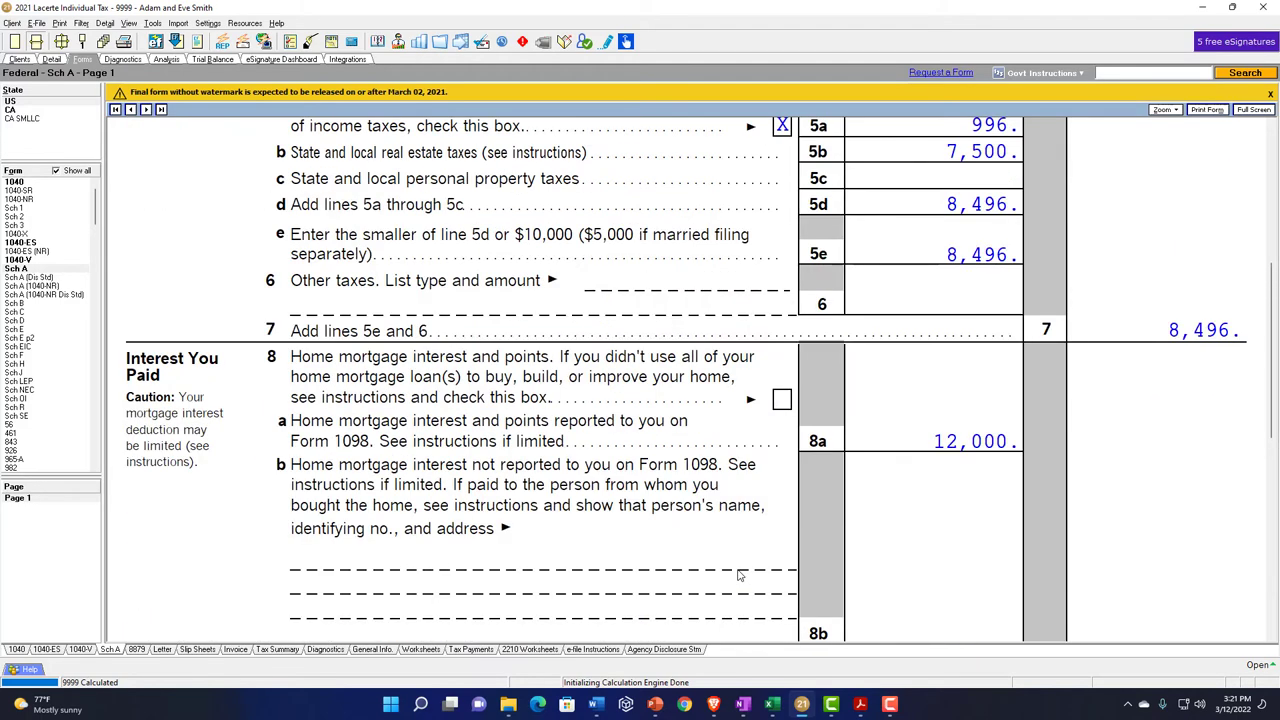
pyautogui.click(772, 704)
pyautogui.write('12,000')
pyautogui.press('Return')
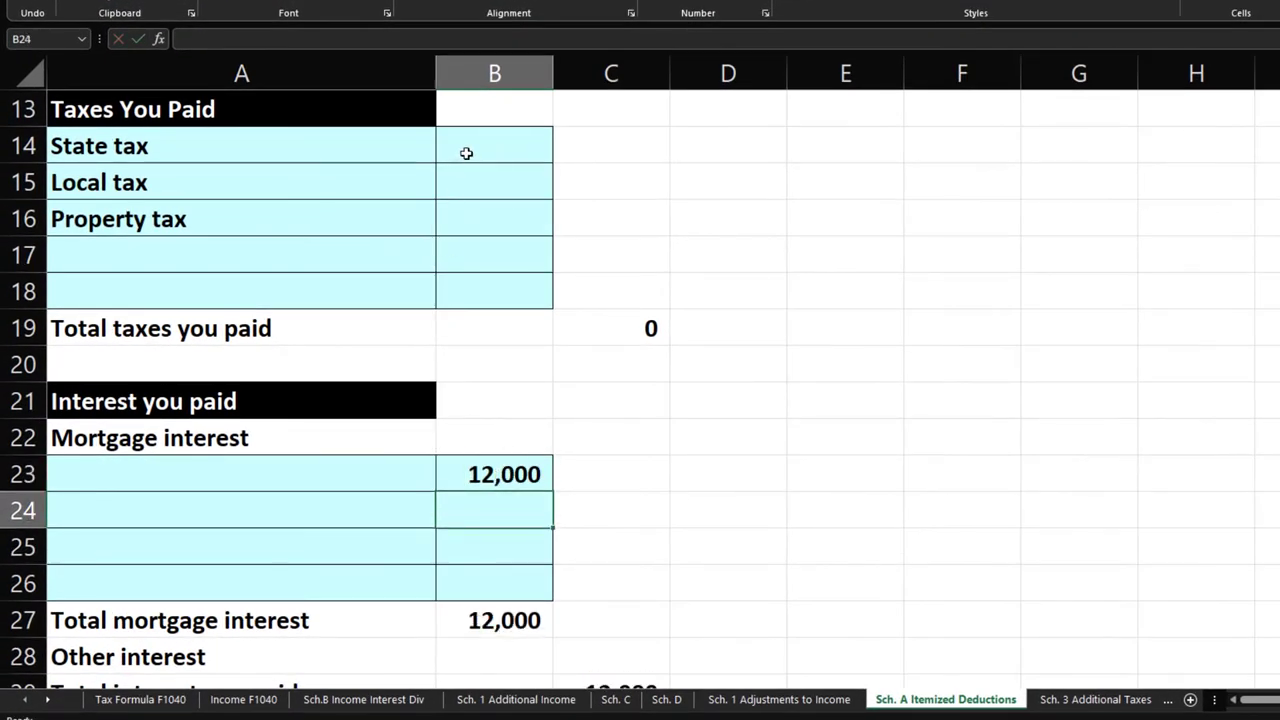
# Enter 7500 as the property tax in B16 and 996 as the state tax in B14, matching Schedule A in Lacerte.
pyautogui.click(480, 222)
pyautogui.write('7500')
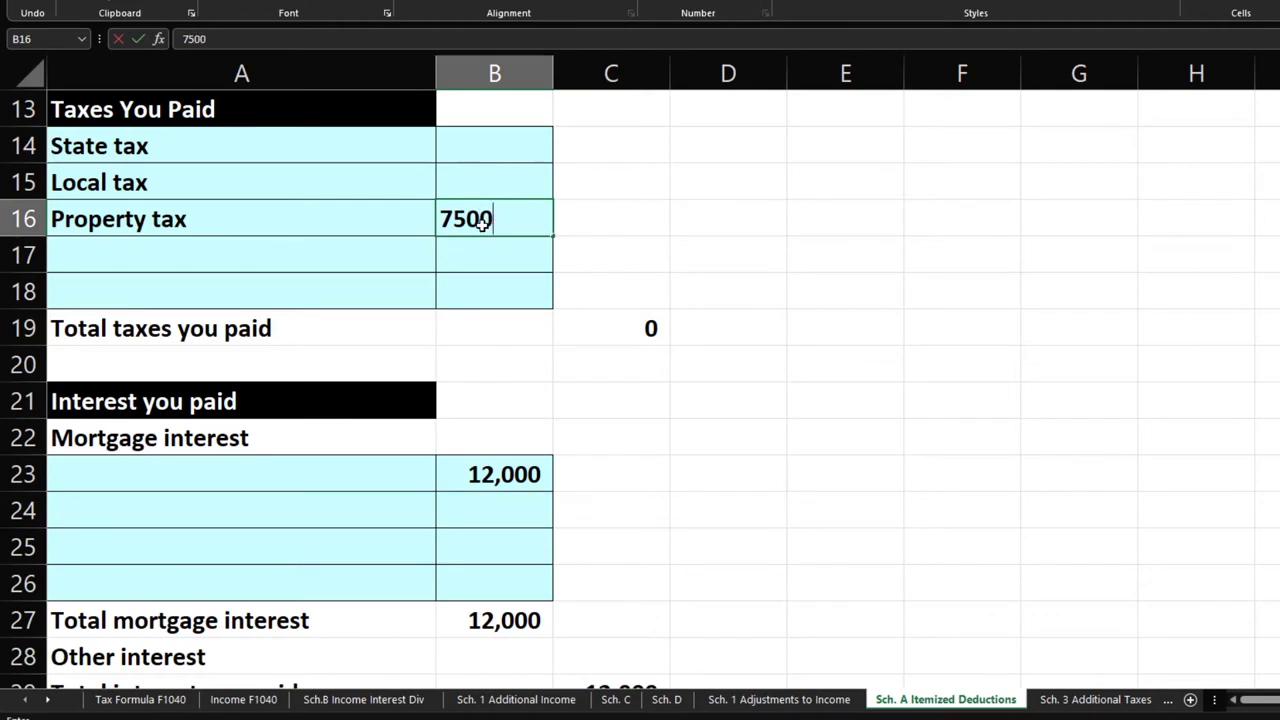
pyautogui.press('Return')
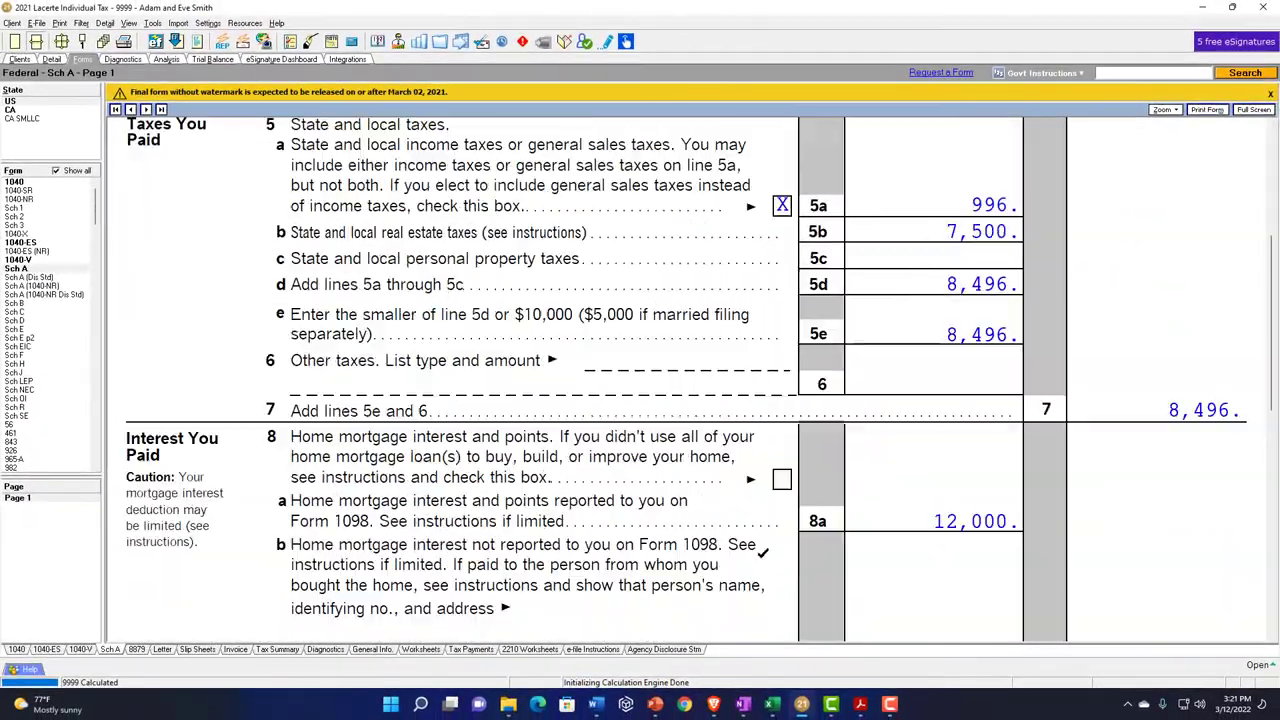
pyautogui.scroll(1, 771, 551)
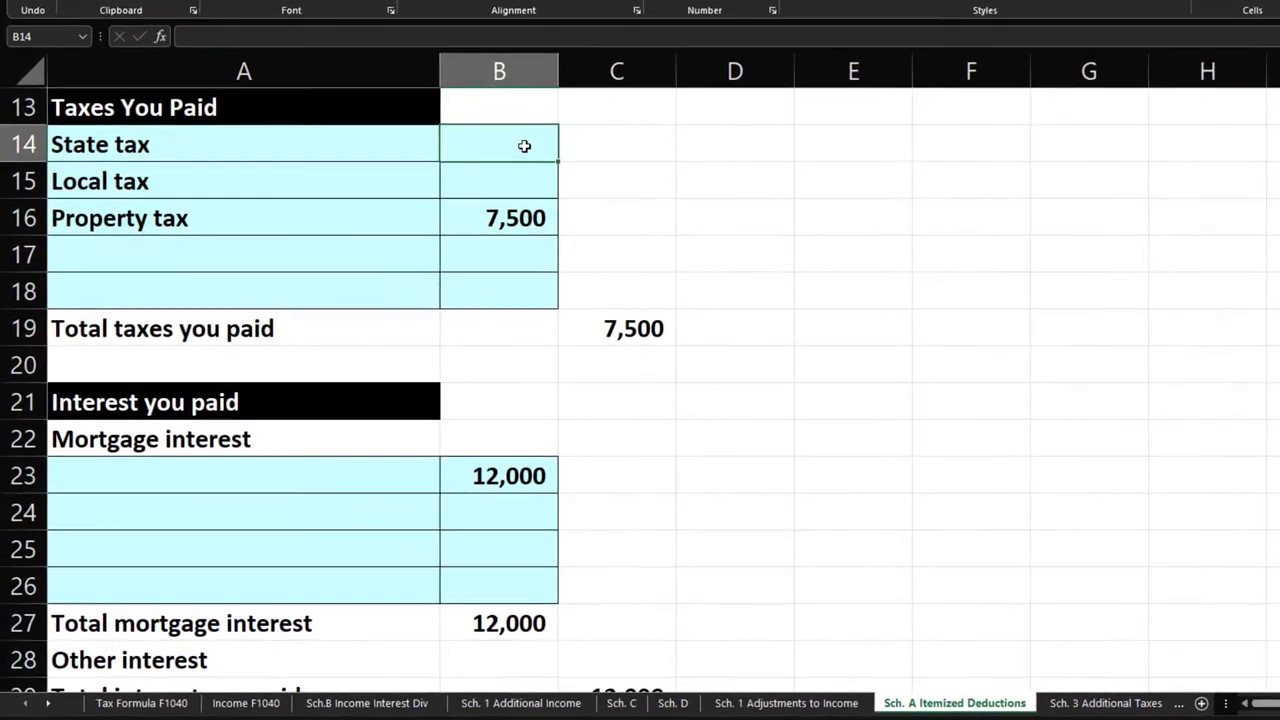
pyautogui.write('996')
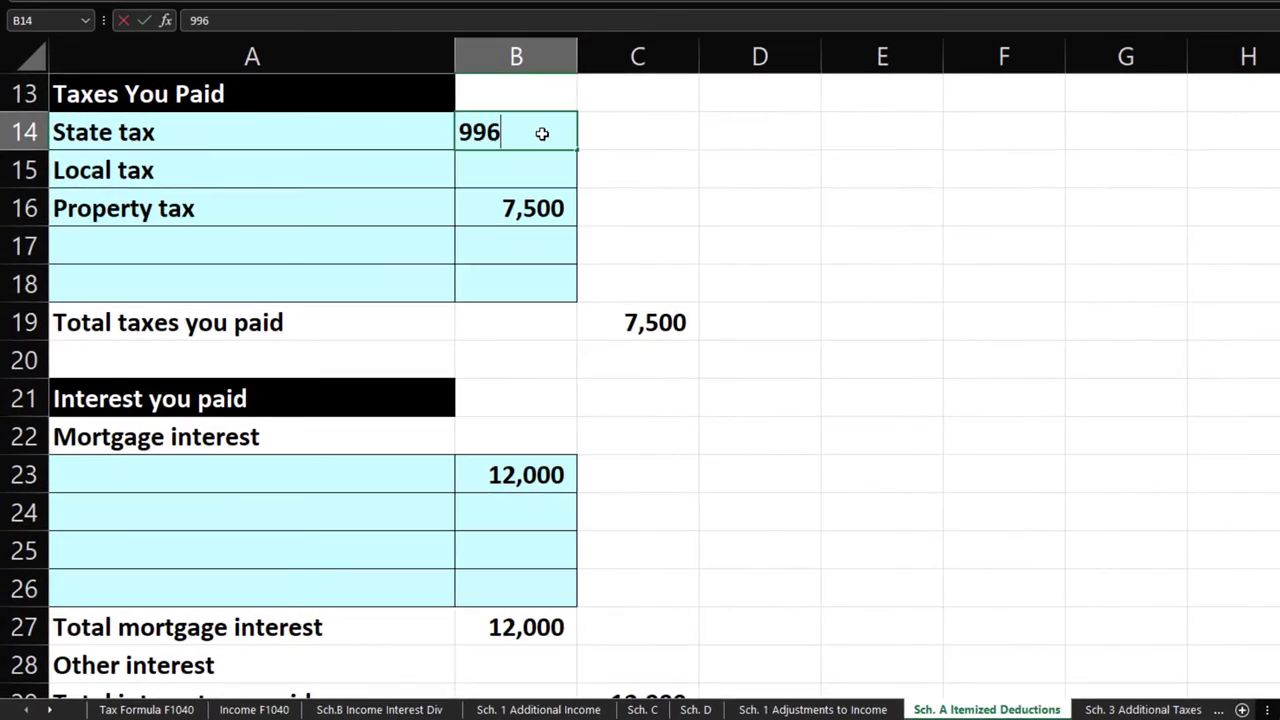
pyautogui.press('Return')
# Compare the worksheet's tax, interest and total itemized deduction amounts with Schedule A in Lacerte.
pyautogui.click(674, 477)
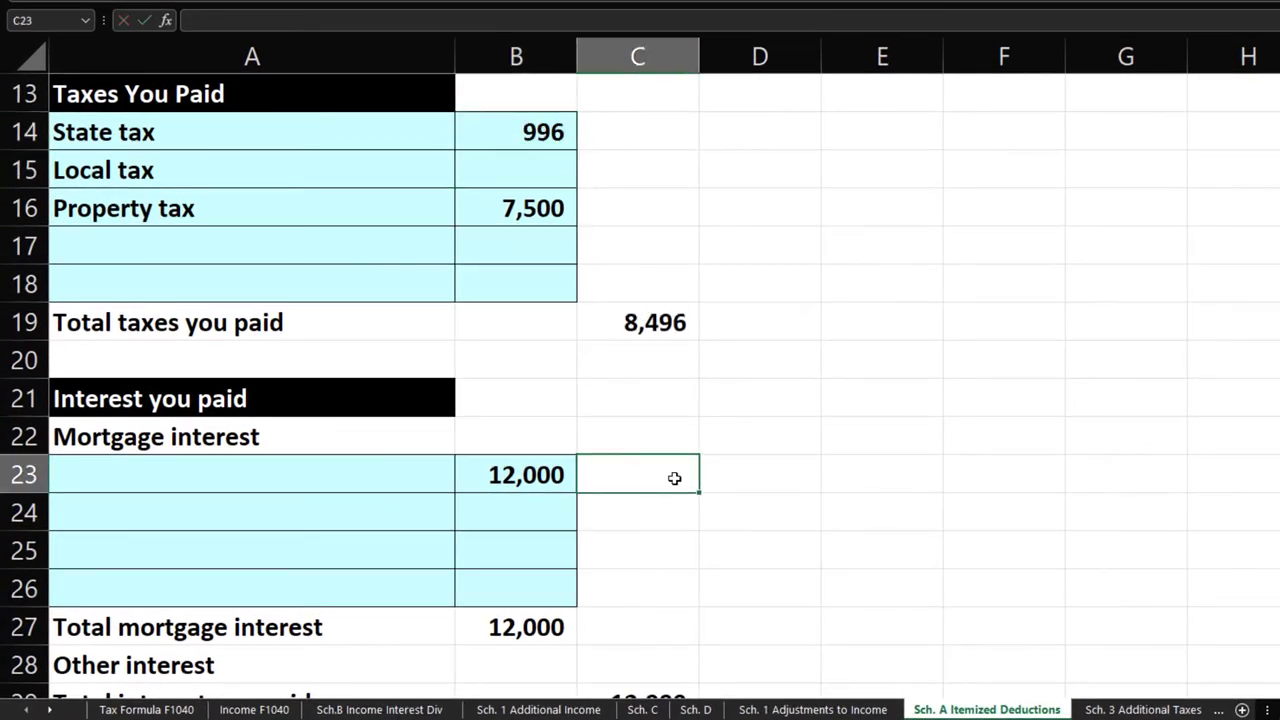
pyautogui.scroll(-2, 674, 477)
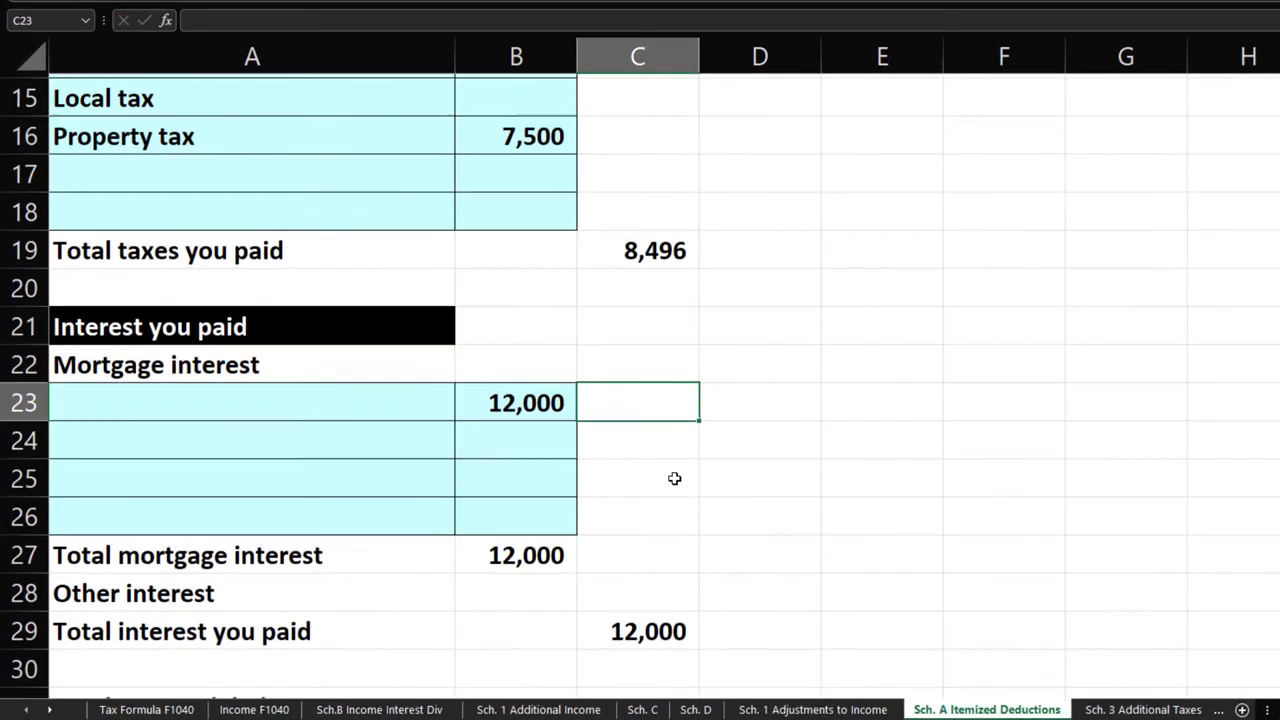
pyautogui.click(659, 552)
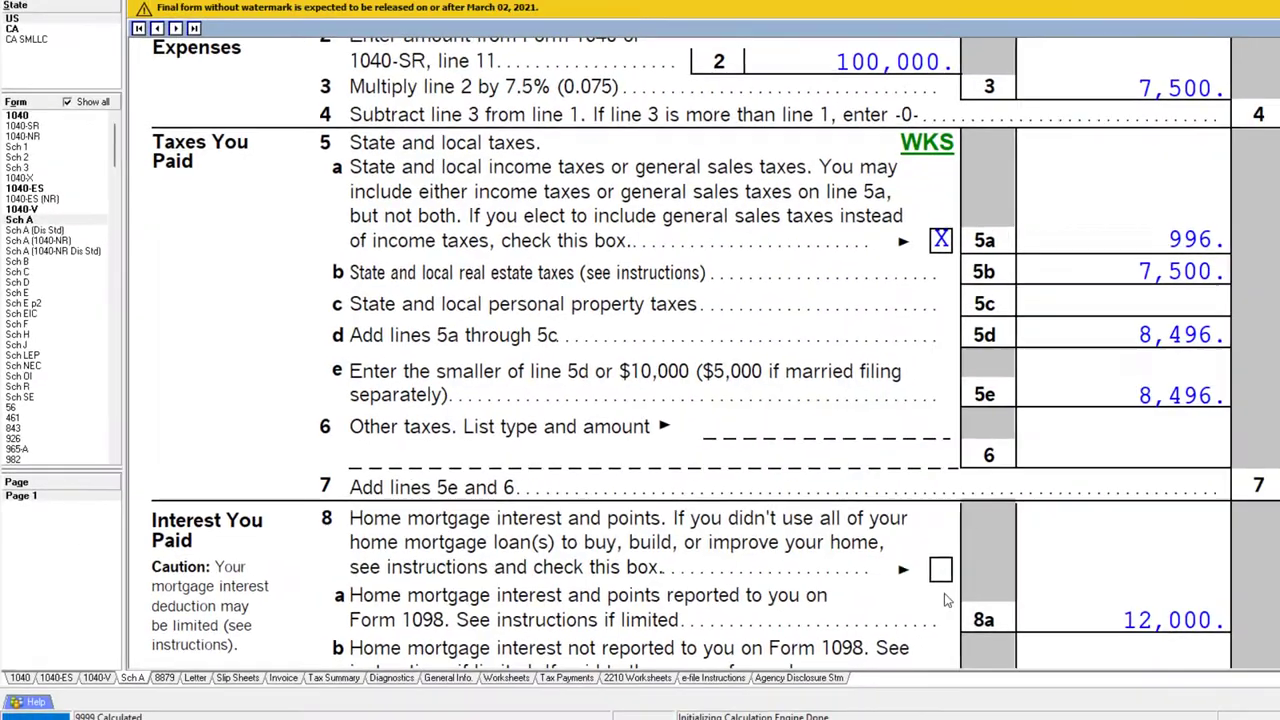
pyautogui.scroll(-10, 800, 537)
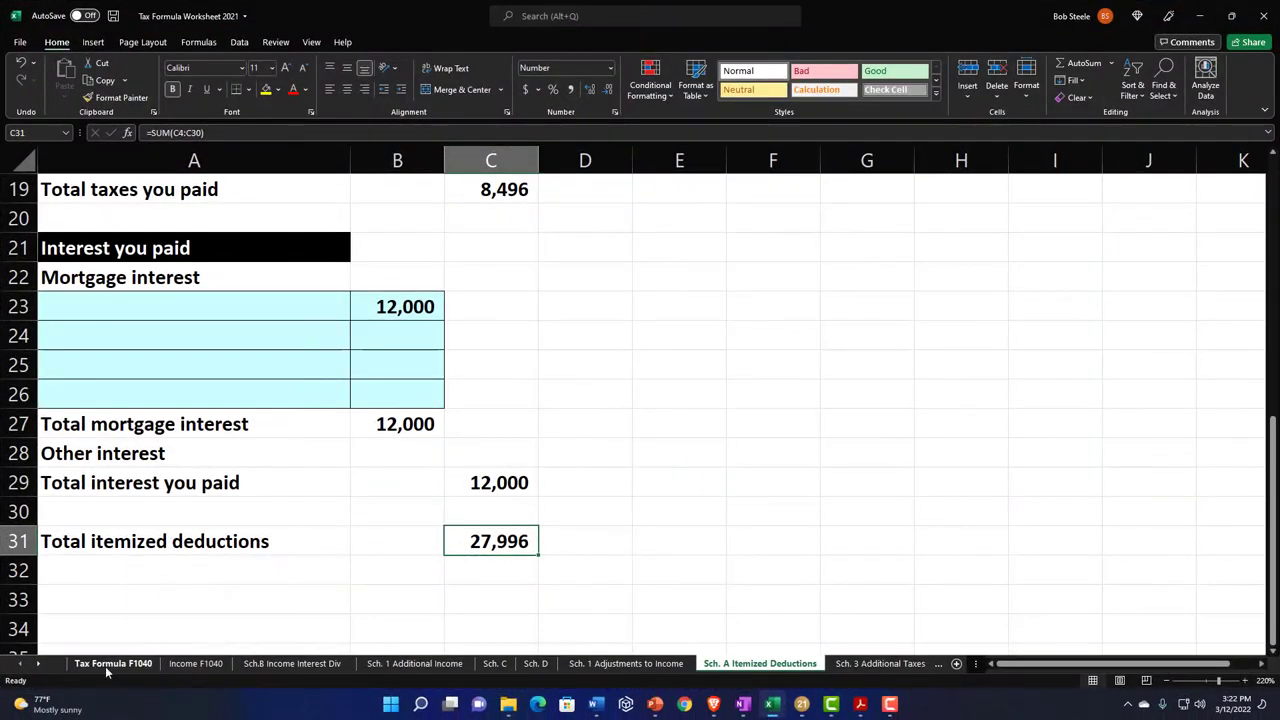
# Examine the IF formulas for itemized and standard deductions in D6 and D7 and the taxable income on the Tax Formula F1040 sheet.
pyautogui.click(107, 666)
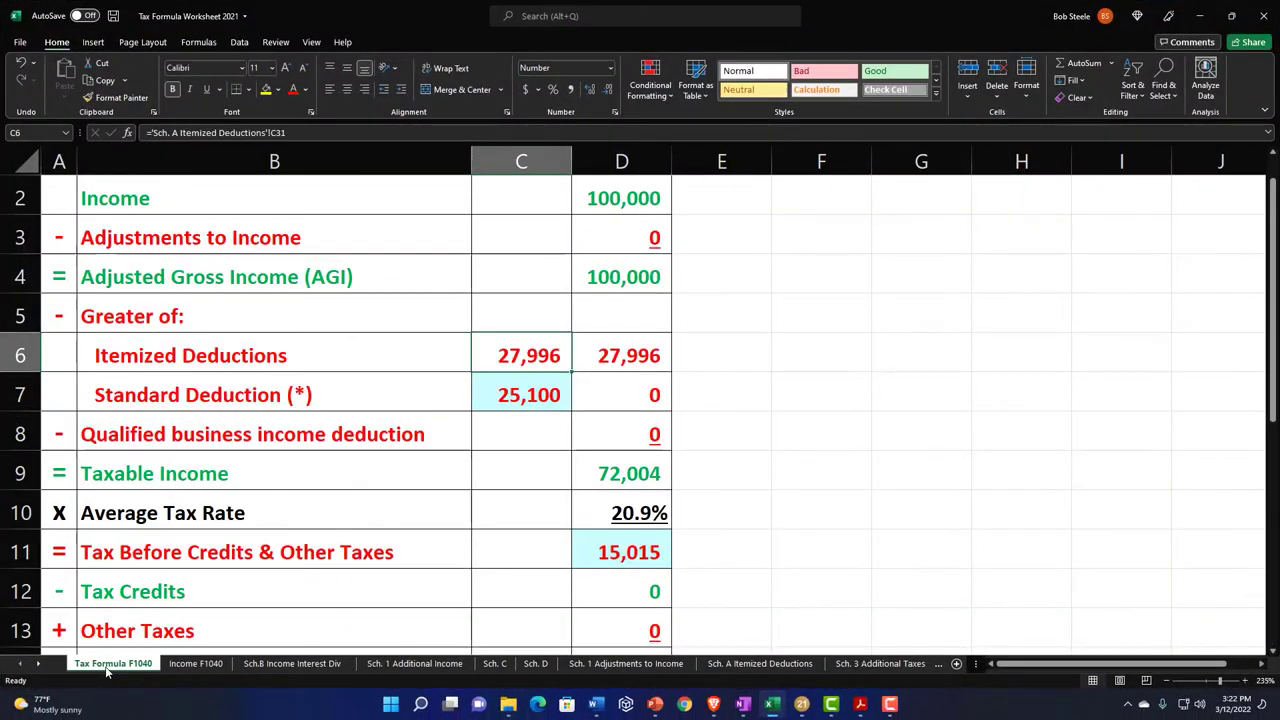
pyautogui.scroll(1, 306, 508)
pyautogui.click(602, 301)
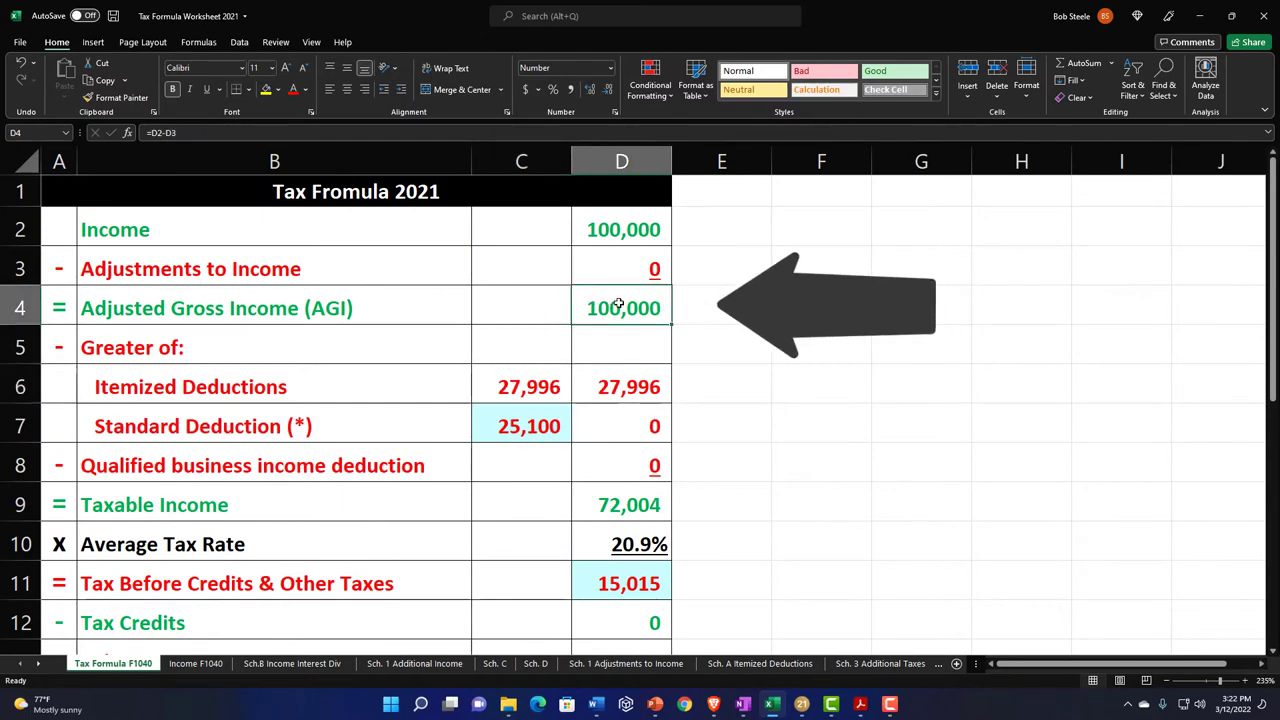
pyautogui.press('Down')
pyautogui.press('Down')
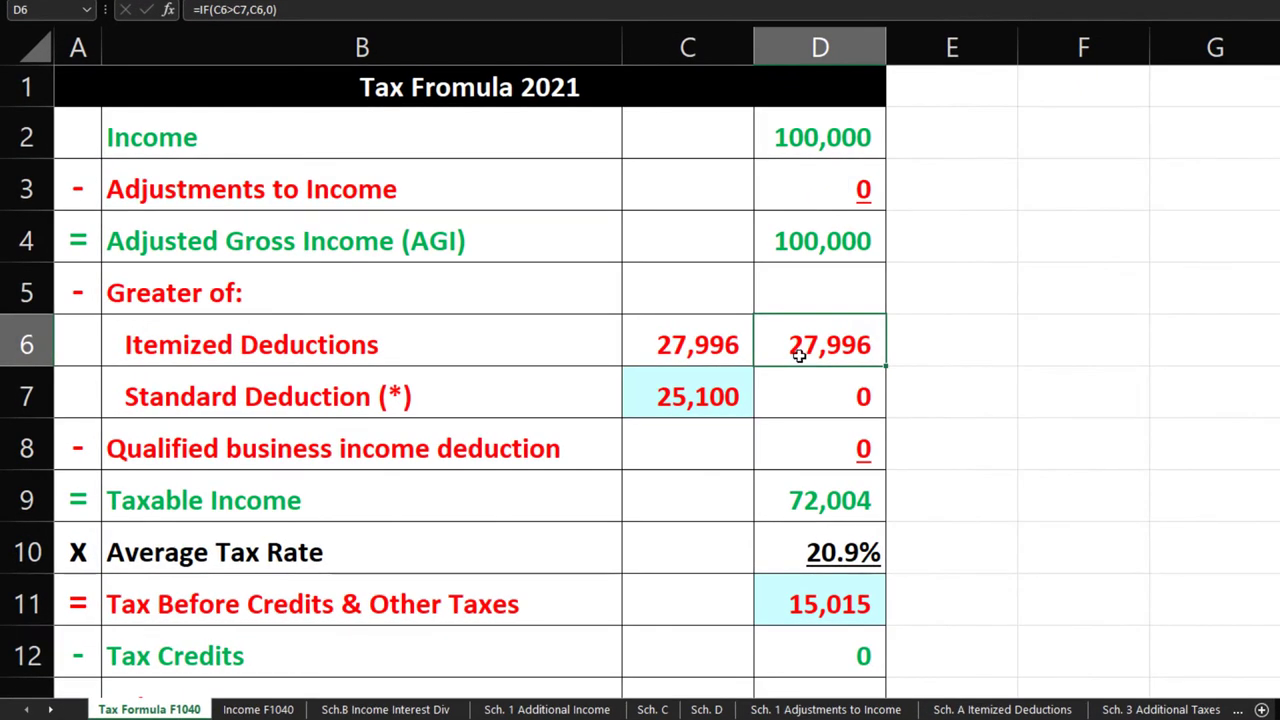
pyautogui.doubleClick(628, 396)
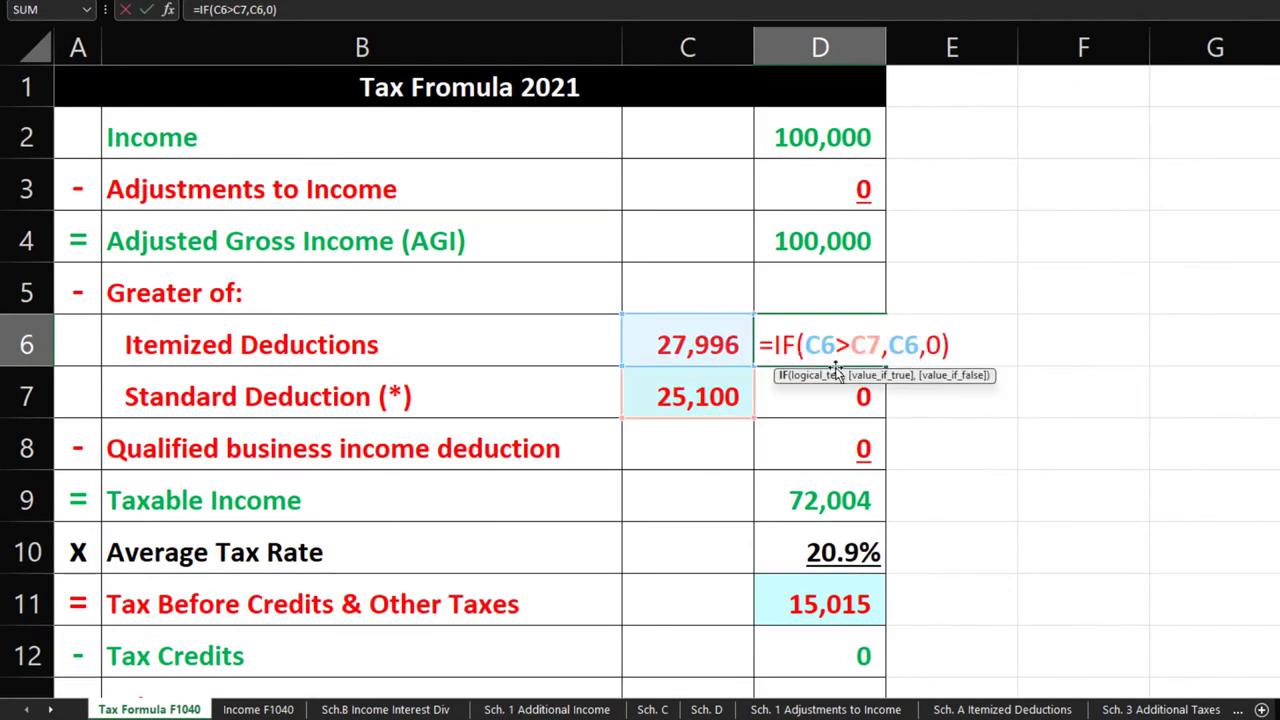
pyautogui.press('Return')
pyautogui.doubleClick(842, 399)
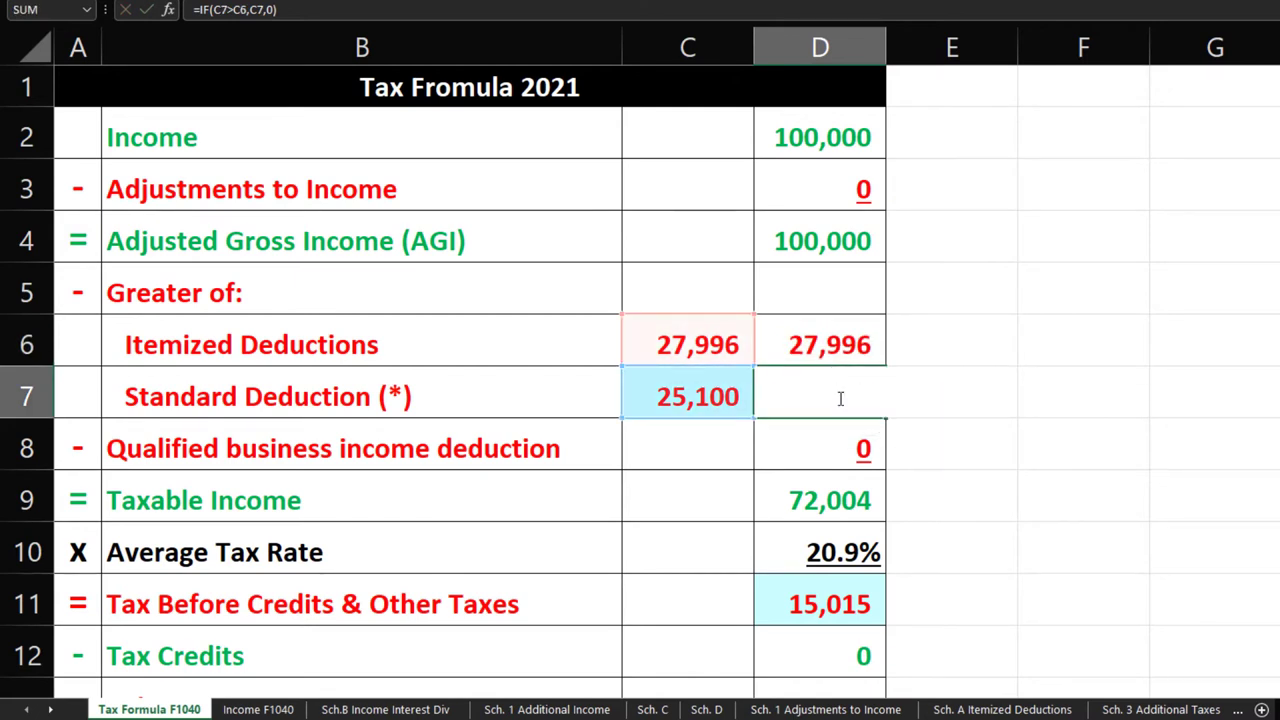
pyautogui.press('Return')
pyautogui.click(840, 500)
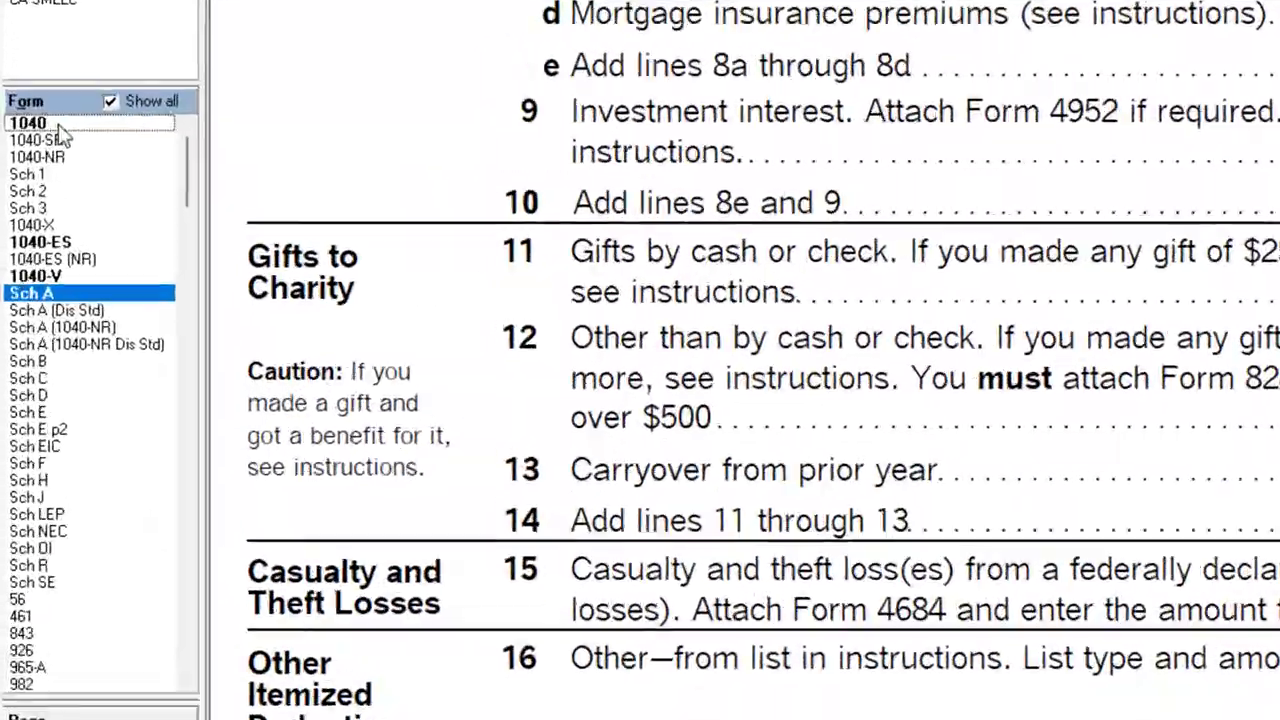
# Check taxable income and tax on Form 1040 in Lacerte, and set Tax Before Credits & Other Taxes in D11 of the Excel sheet to 8245.
pyautogui.click(57, 126)
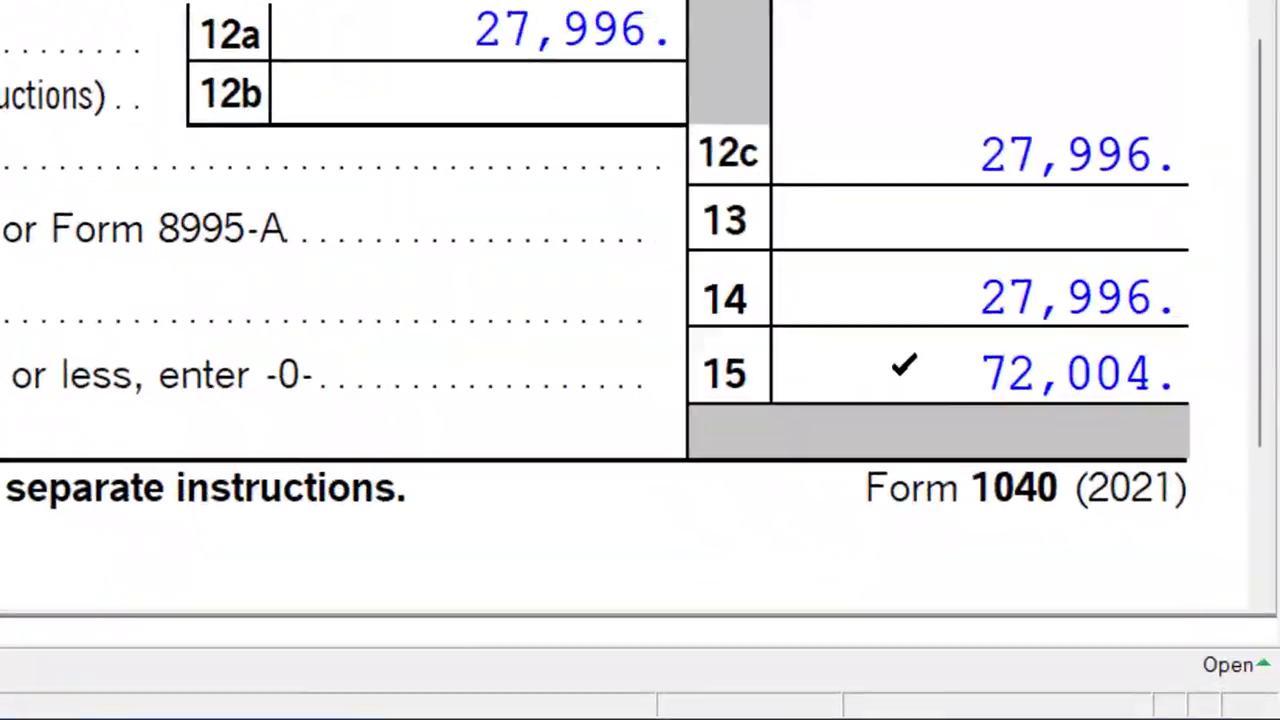
pyautogui.click(126, 294)
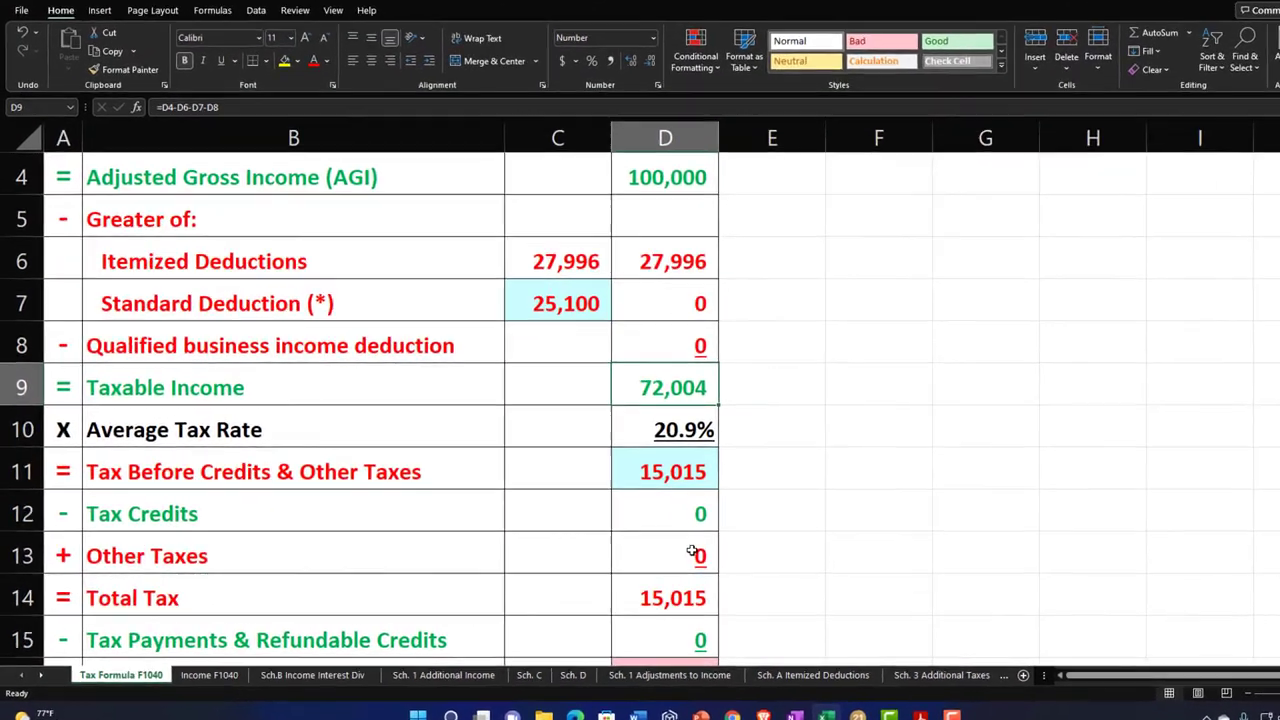
pyautogui.scroll(-1, 630, 550)
pyautogui.scroll(1, 615, 480)
pyautogui.click(627, 478)
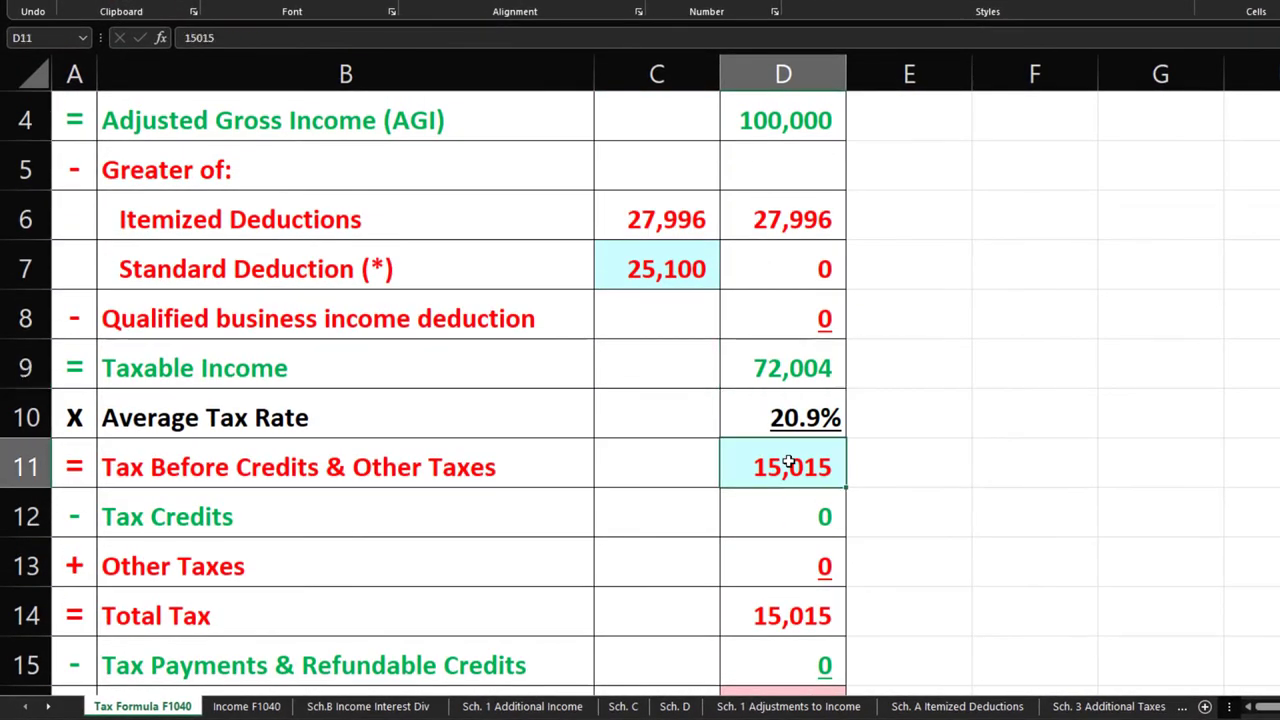
pyautogui.write('8245')
pyautogui.press('Return')
pyautogui.click(789, 462)
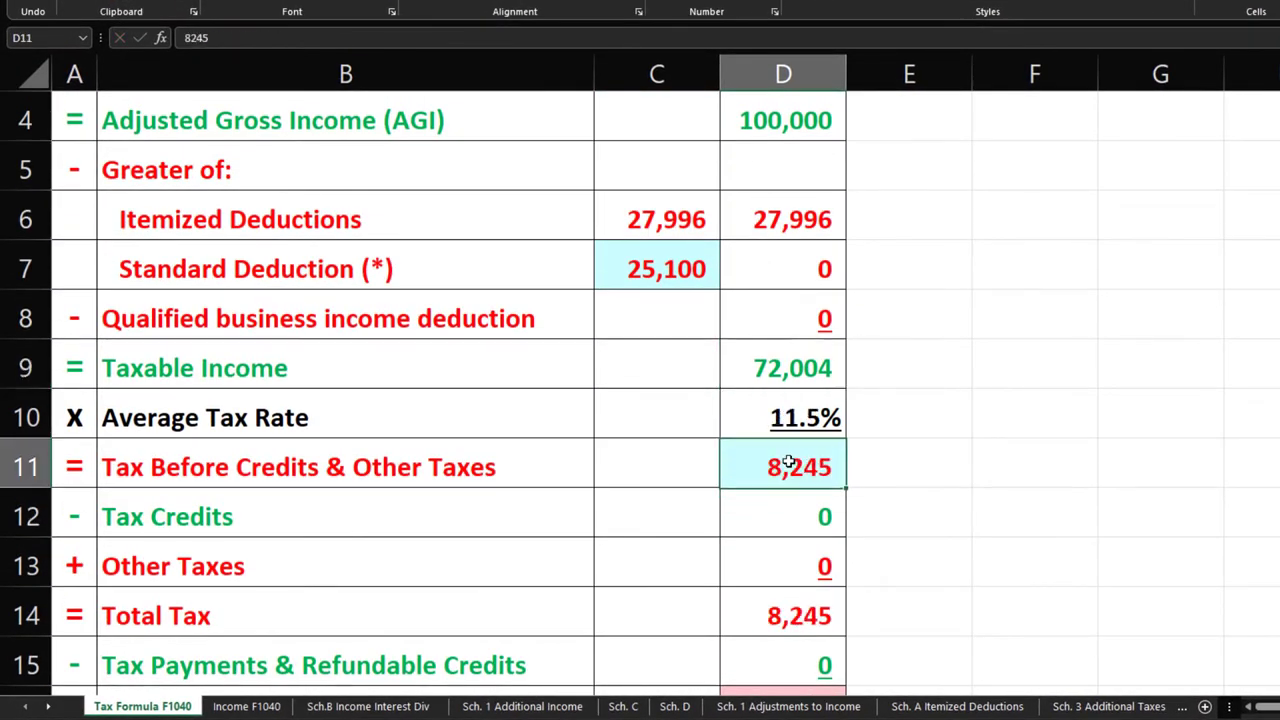
pyautogui.scroll(1, 789, 462)
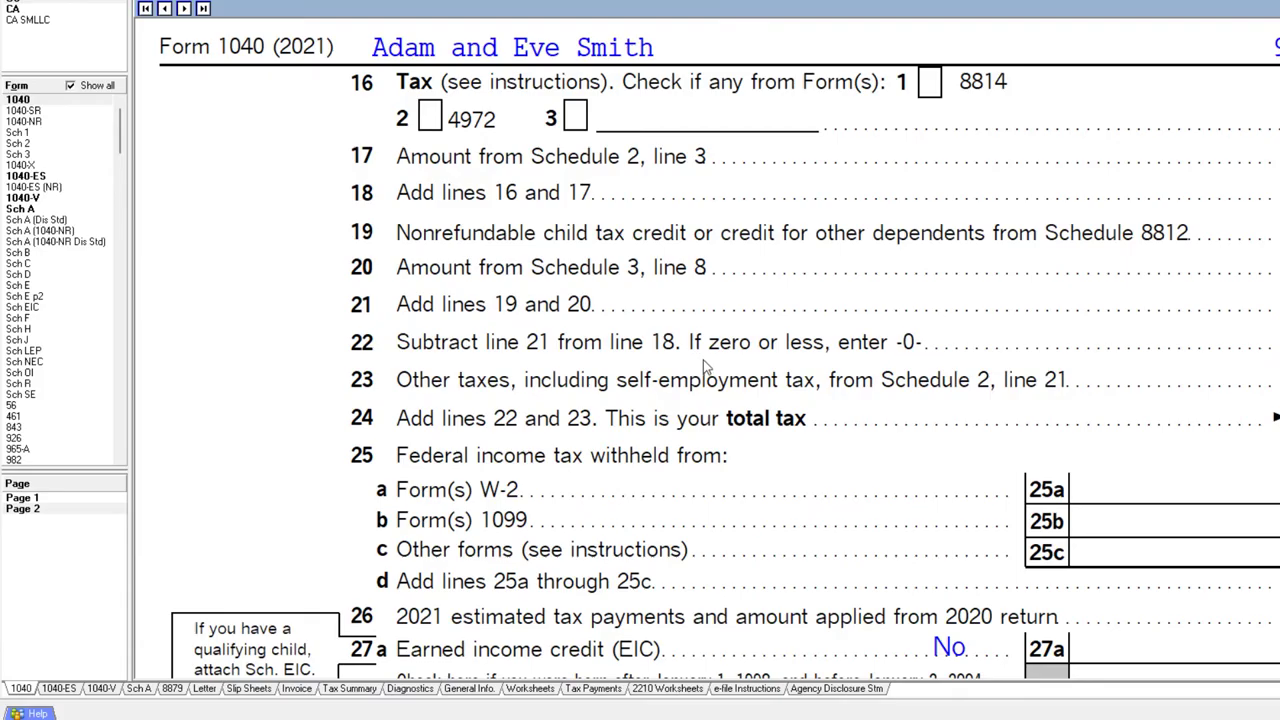
# Review Schedule A in Lacerte from the interest section back up to the medical and dental expenses.
pyautogui.click(48, 210)
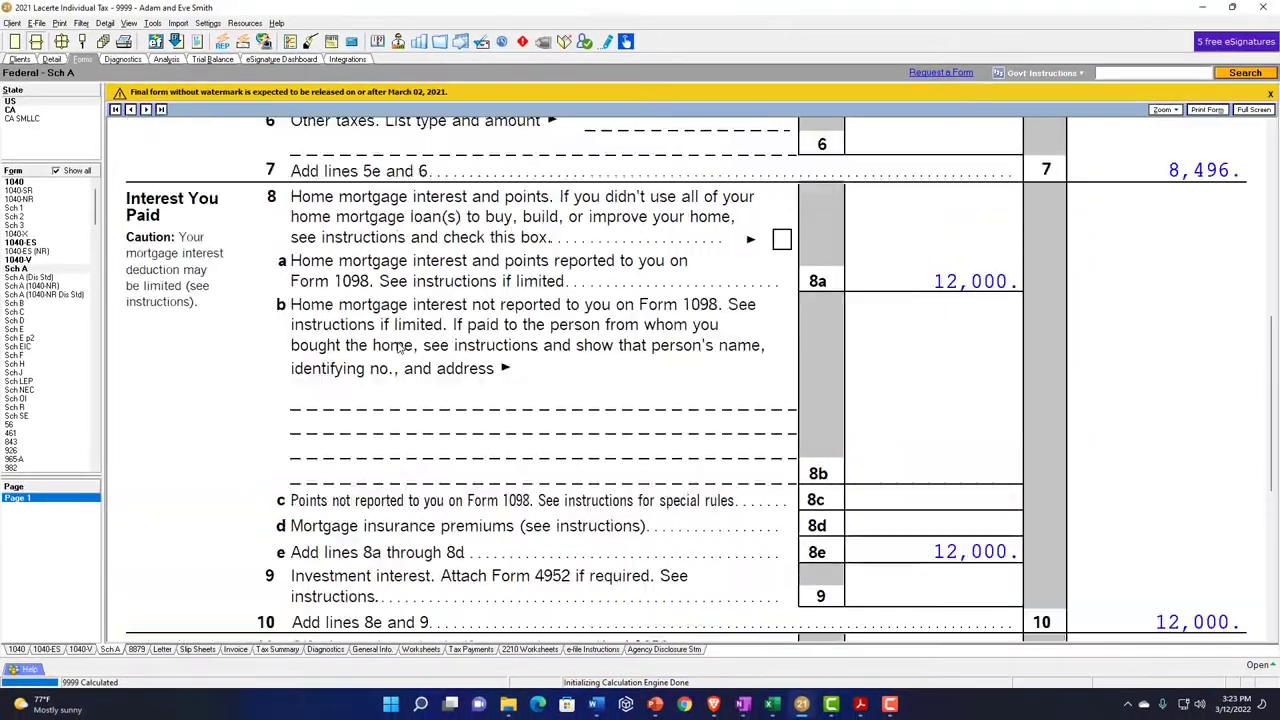
pyautogui.scroll(3, 674, 259)
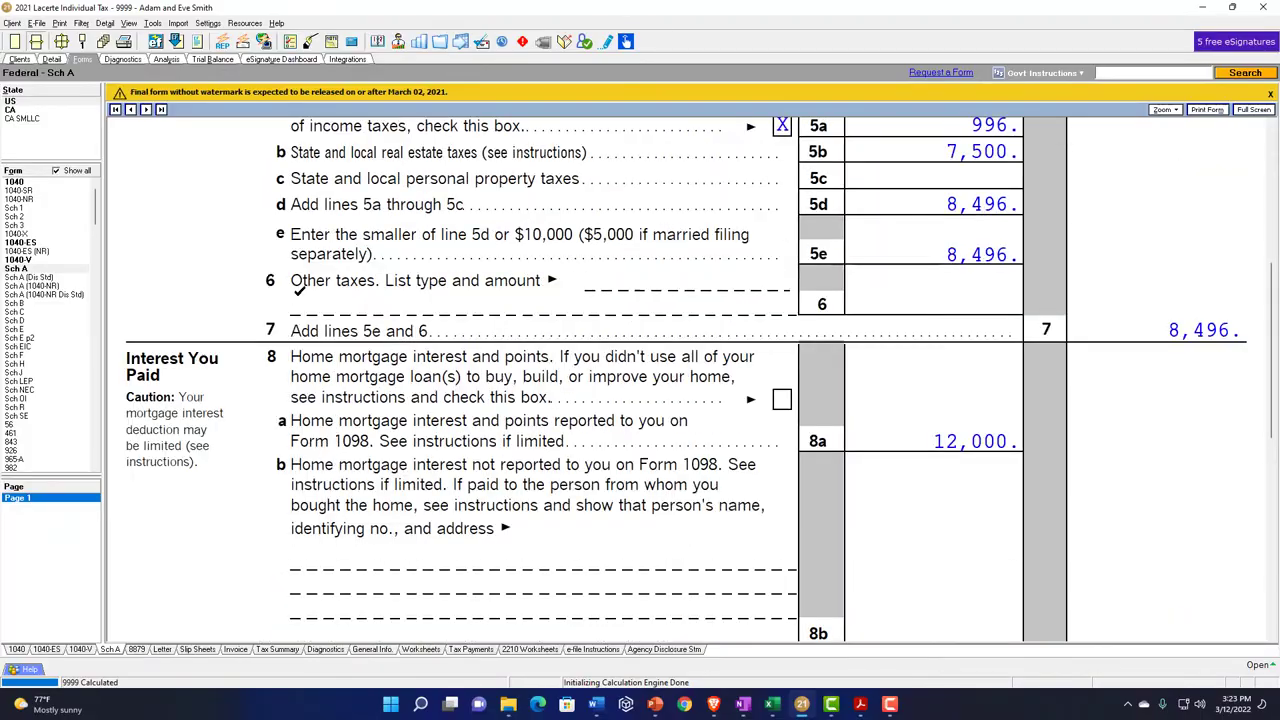
pyautogui.scroll(5, 302, 302)
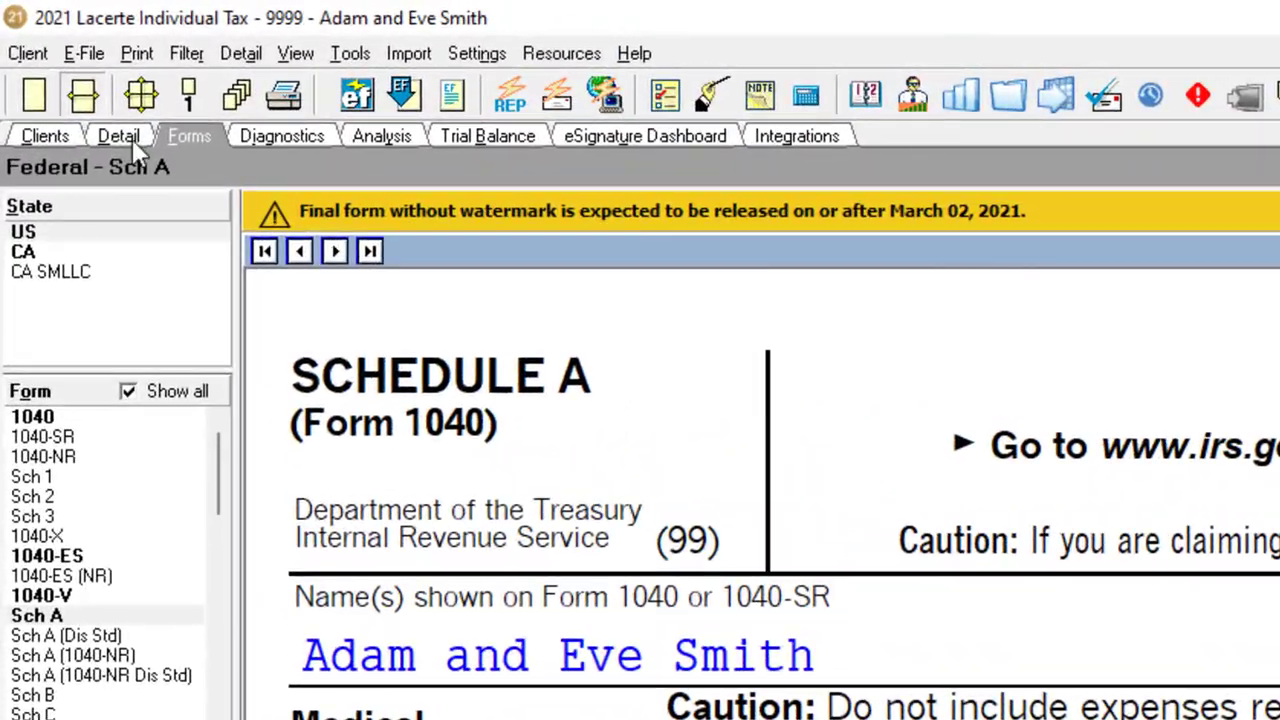
pyautogui.click(69, 80)
pyautogui.scroll(10, 369, 393)
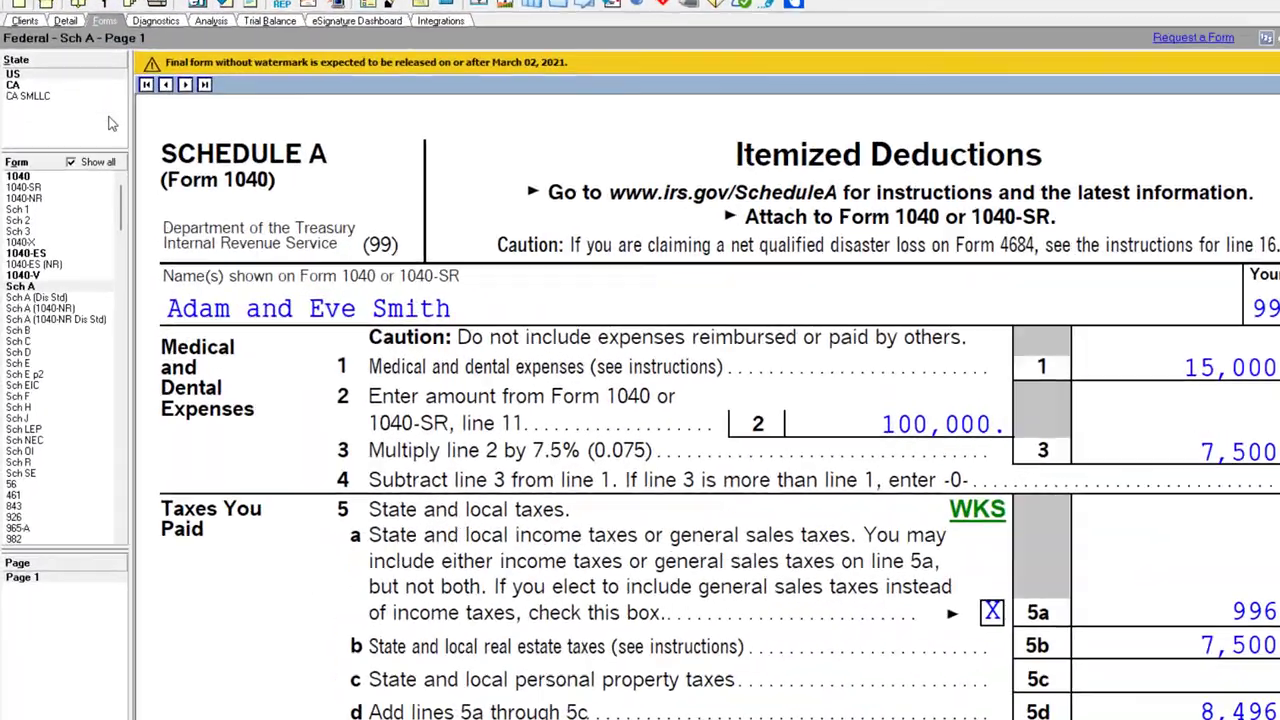
# Review the Part II adjustments to income on page 2 of Schedule 1, and open the client's input detail.
pyautogui.click(30, 210)
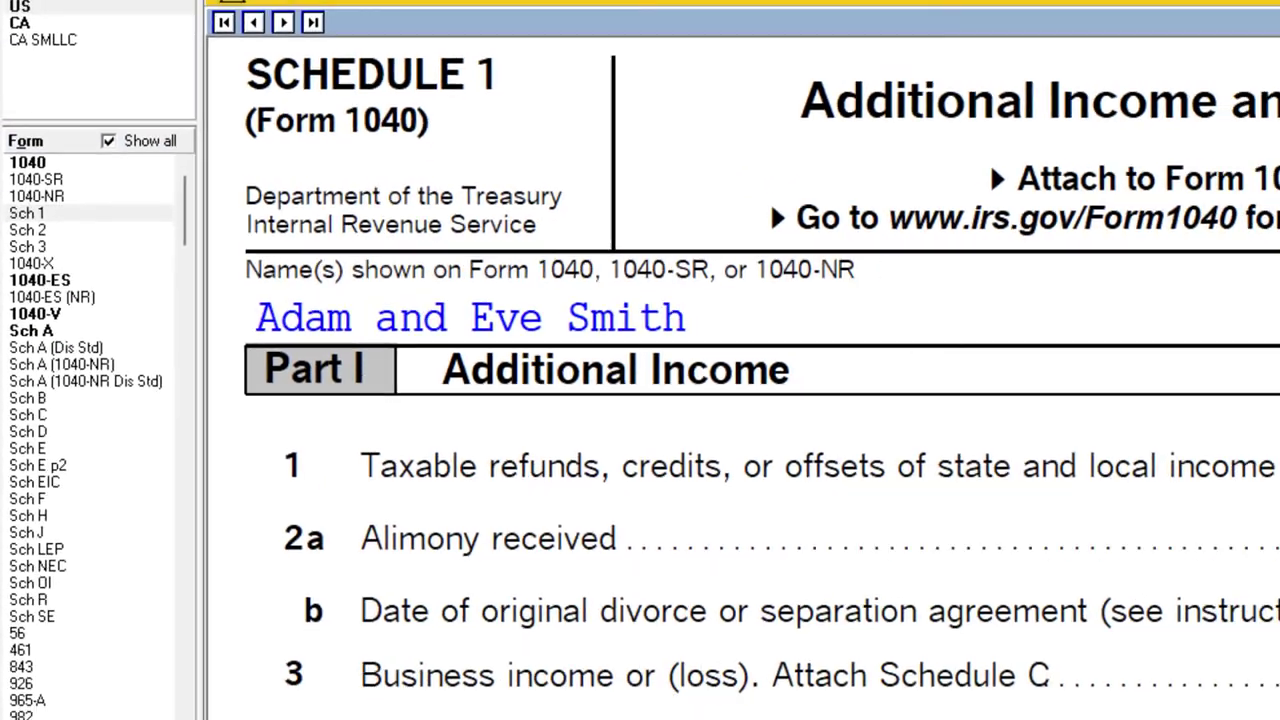
pyautogui.click(15, 506)
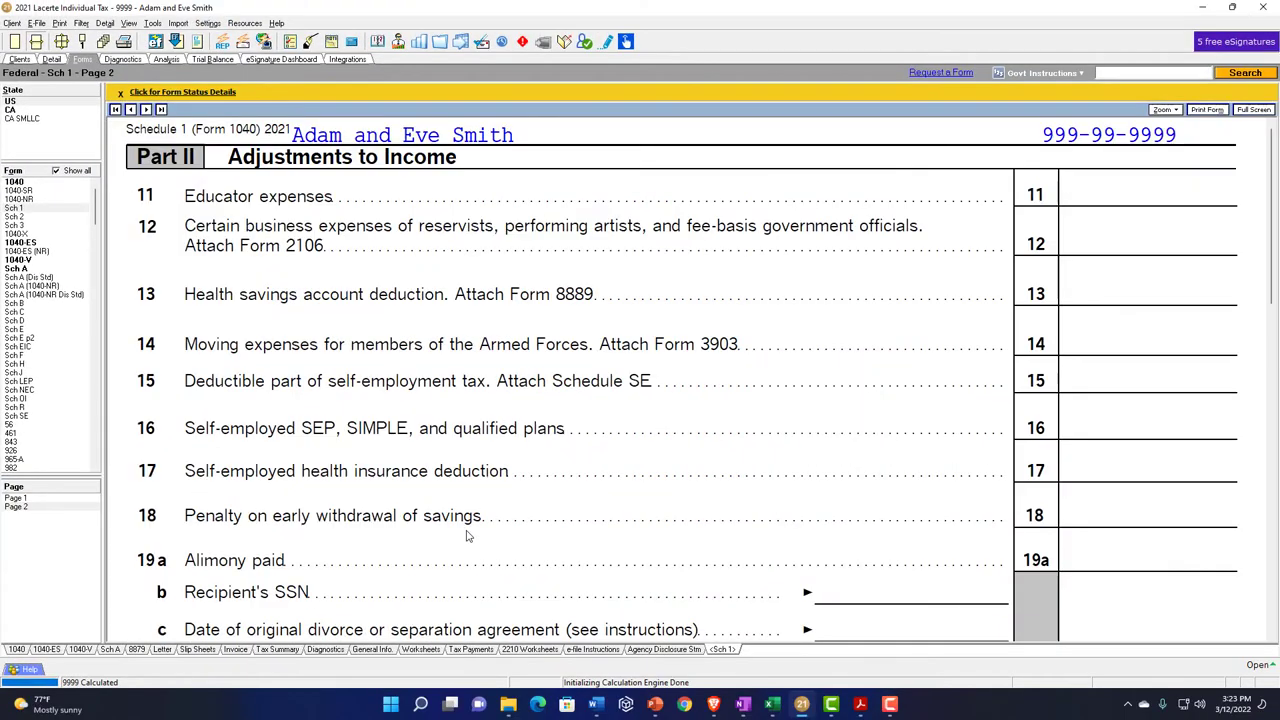
pyautogui.scroll(-2, 466, 536)
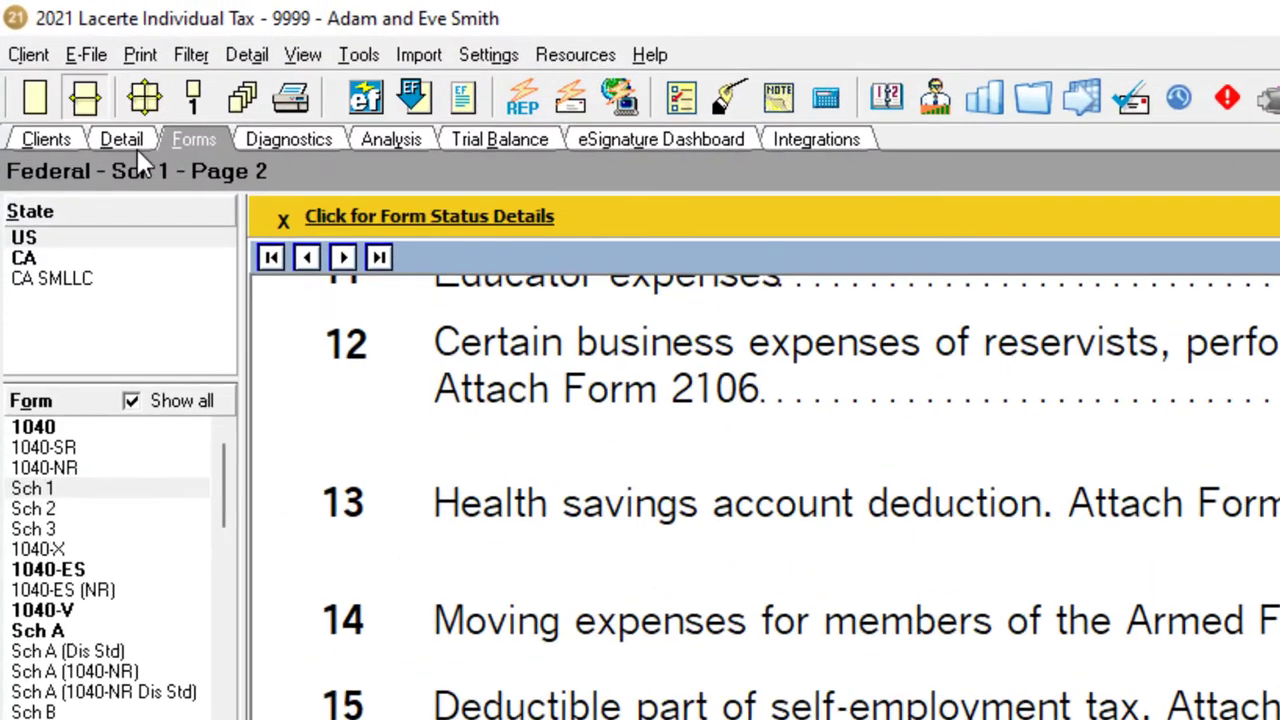
pyautogui.click(51, 59)
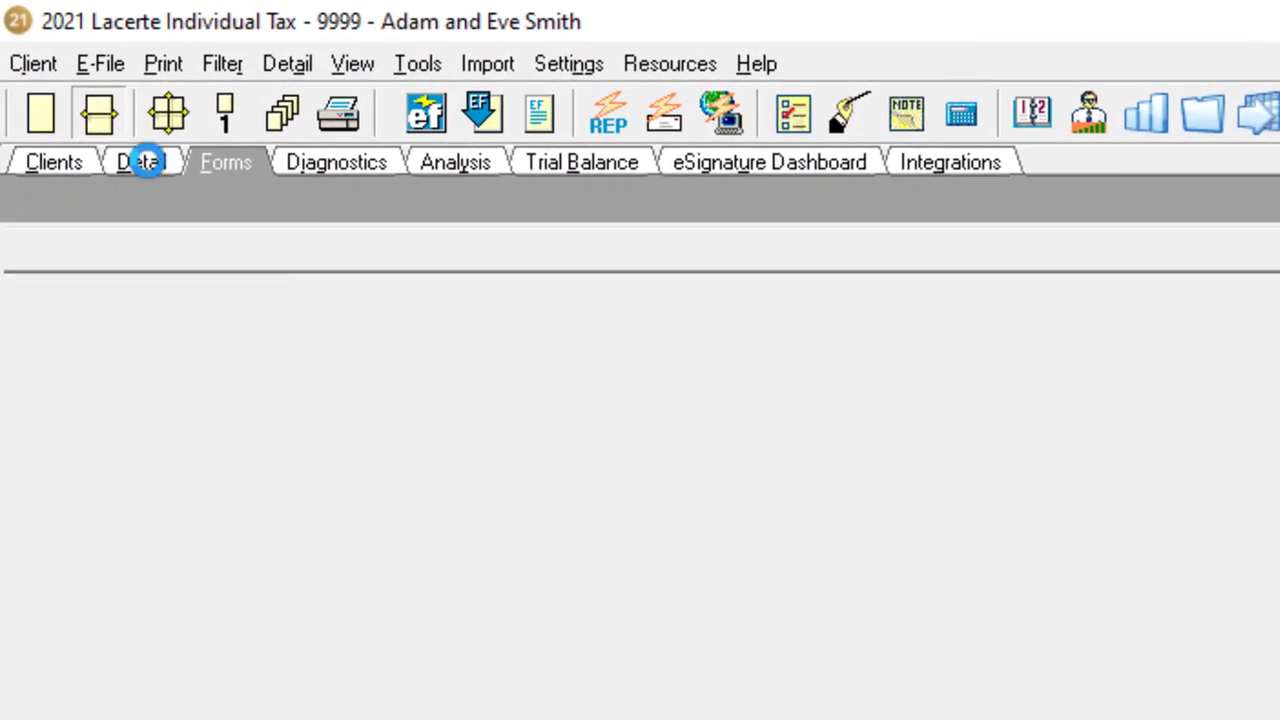